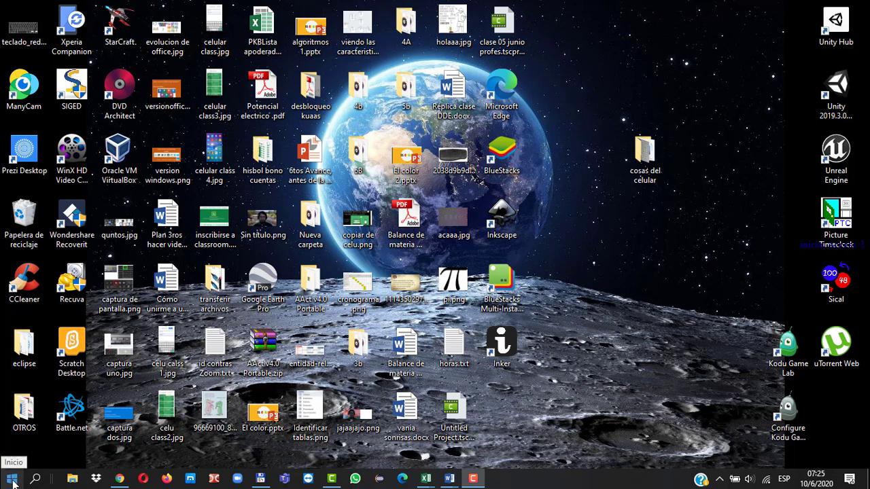
- Search the computer for Access 2016 and launch it
{"action": "left_click", "coordinate": [13, 480]}
{"action": "type", "text": "a"}
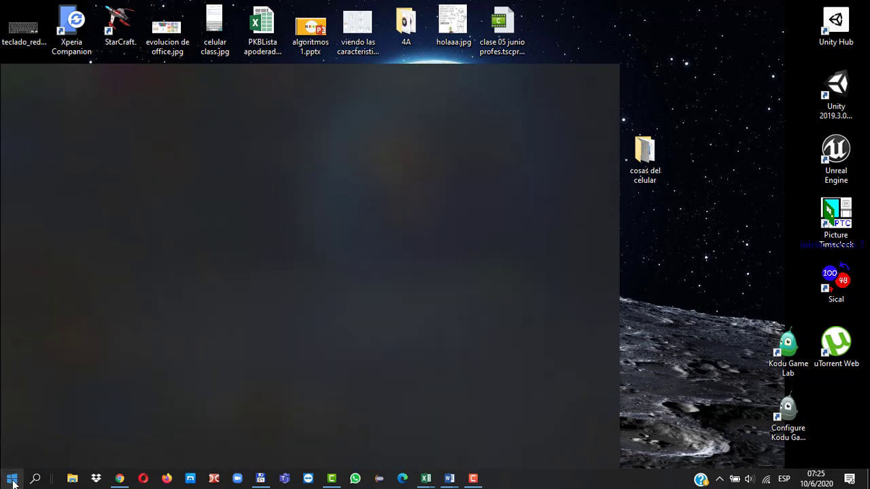
{"action": "type", "text": "cces"}
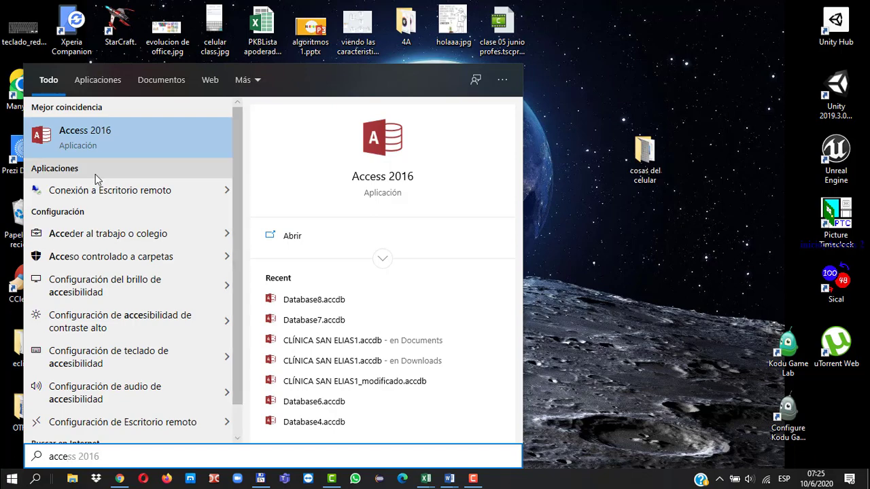
{"action": "left_click", "coordinate": [105, 137]}
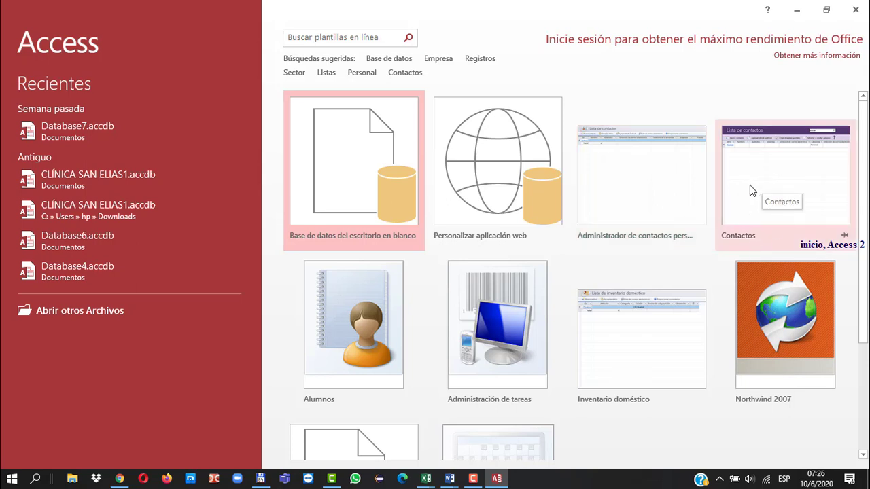
- Browse the available templates and create a blank desktop database
{"action": "scroll", "coordinate": [666, 233], "scroll_direction": "down", "scroll_amount": 1}
{"action": "scroll", "coordinate": [380, 305], "scroll_direction": "down", "scroll_amount": 1}
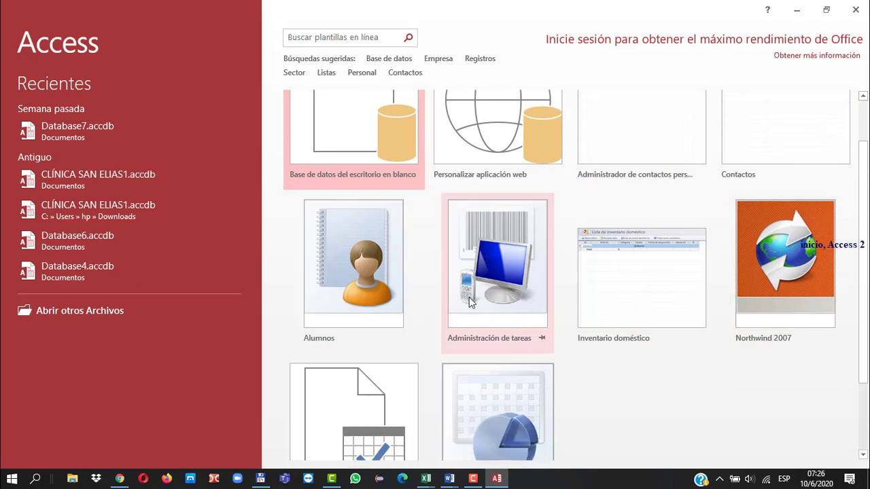
{"action": "scroll", "coordinate": [383, 311], "scroll_direction": "down", "scroll_amount": 2}
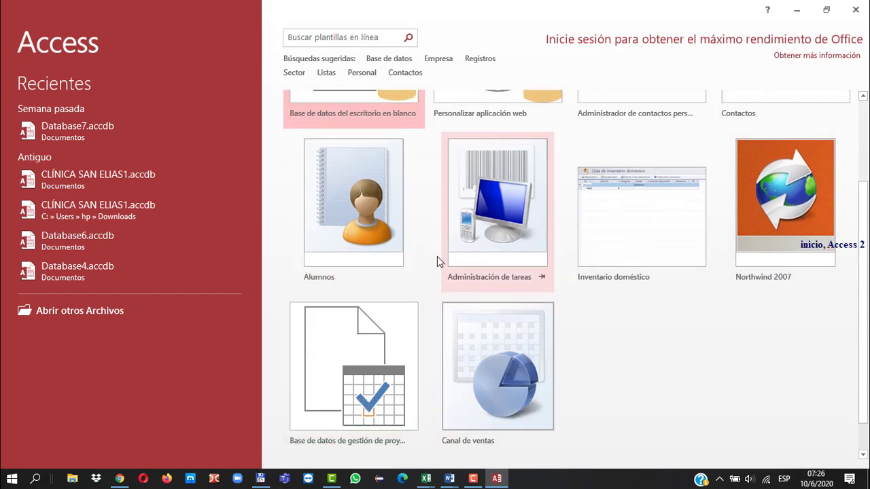
{"action": "scroll", "coordinate": [647, 229], "scroll_direction": "up", "scroll_amount": 1}
{"action": "scroll", "coordinate": [649, 228], "scroll_direction": "up", "scroll_amount": 3}
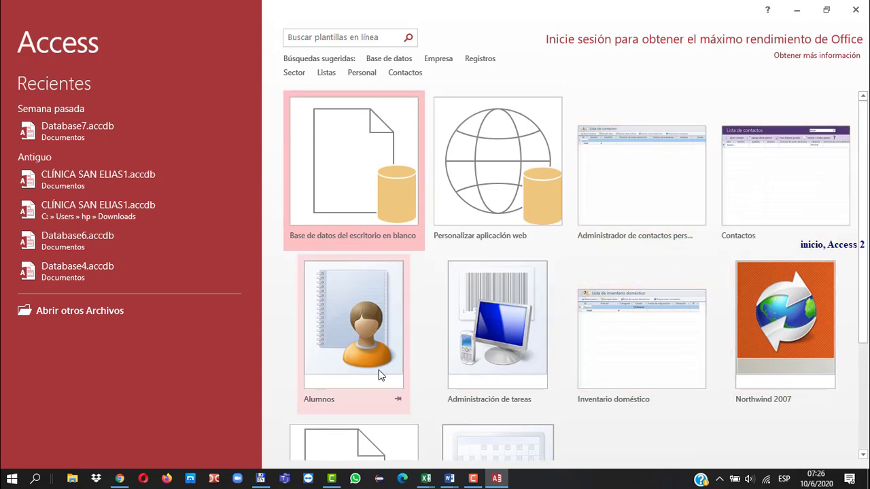
{"action": "scroll", "coordinate": [377, 379], "scroll_direction": "down", "scroll_amount": 2}
{"action": "scroll", "coordinate": [637, 255], "scroll_direction": "up", "scroll_amount": 2}
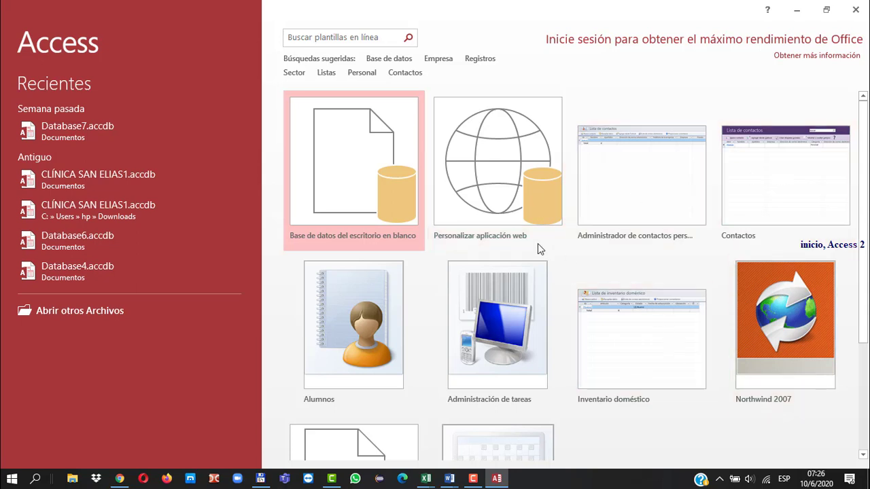
{"action": "double_click", "coordinate": [361, 178]}
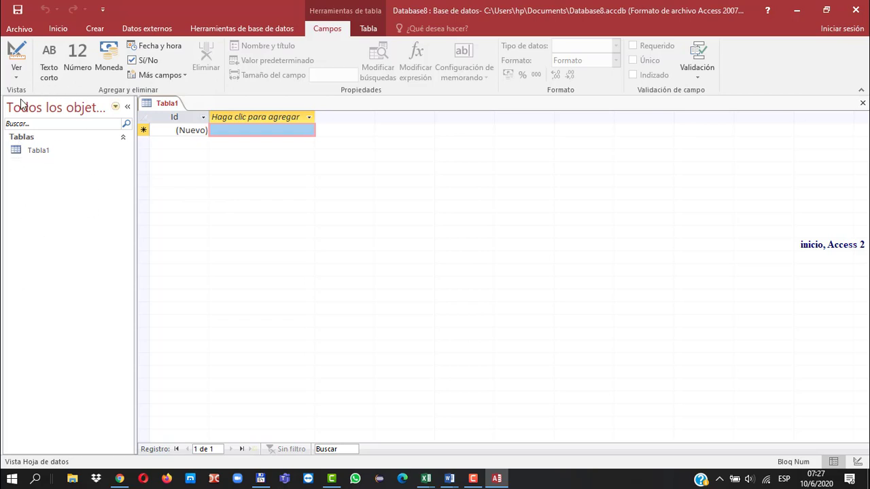
- Examine the object category and filter options, the database file information, and the home, creation and external data commands
{"action": "left_click", "coordinate": [115, 108]}
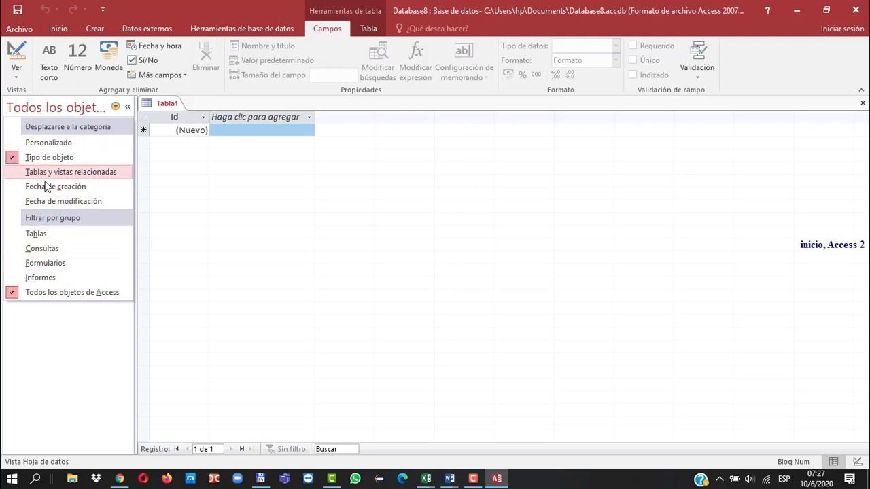
{"action": "left_click", "coordinate": [189, 212]}
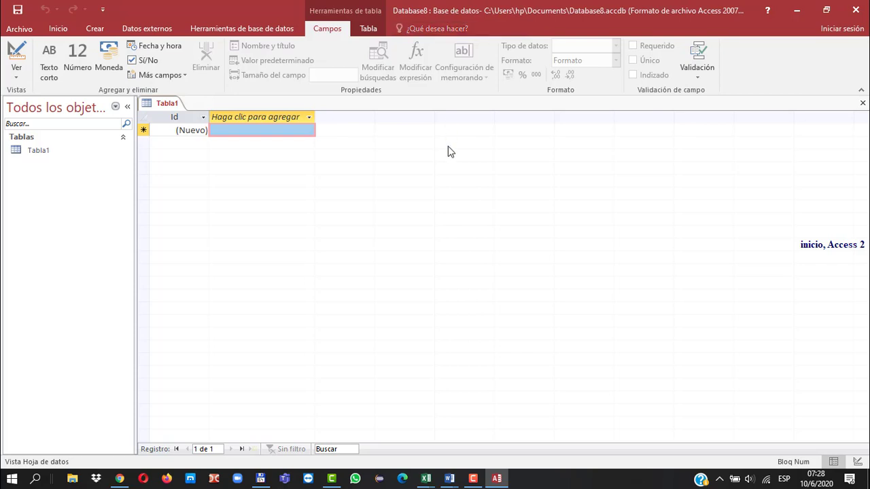
{"action": "left_click", "coordinate": [25, 28]}
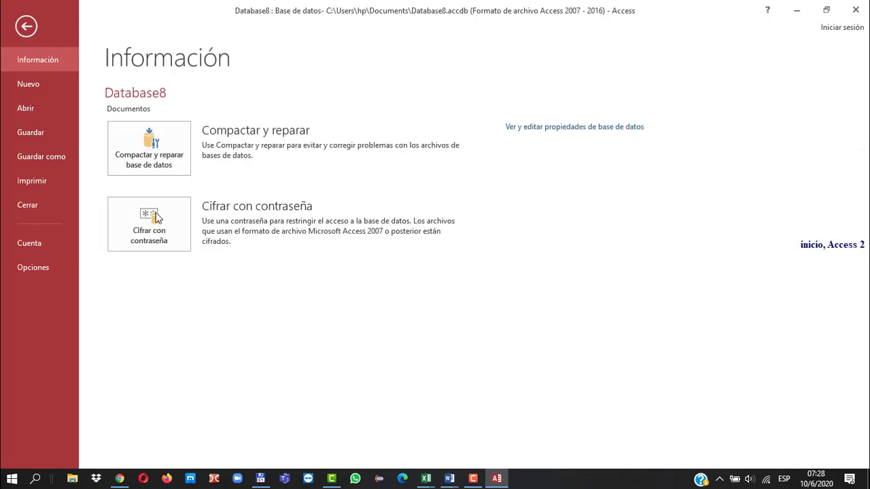
{"action": "left_click", "coordinate": [25, 28]}
{"action": "left_click", "coordinate": [62, 25]}
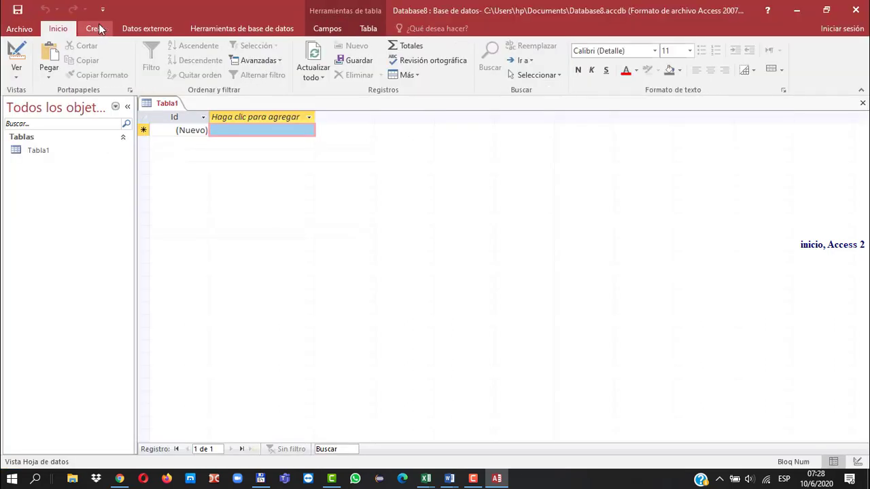
{"action": "left_click", "coordinate": [98, 27]}
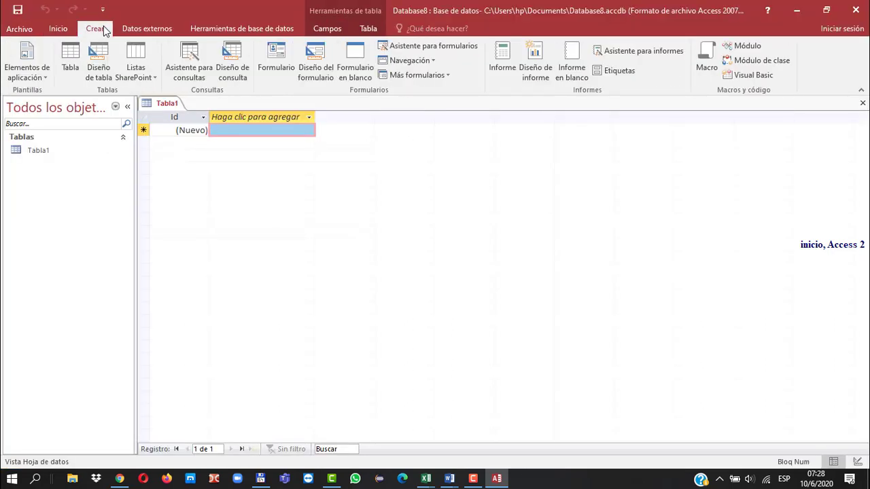
{"action": "left_click", "coordinate": [143, 28]}
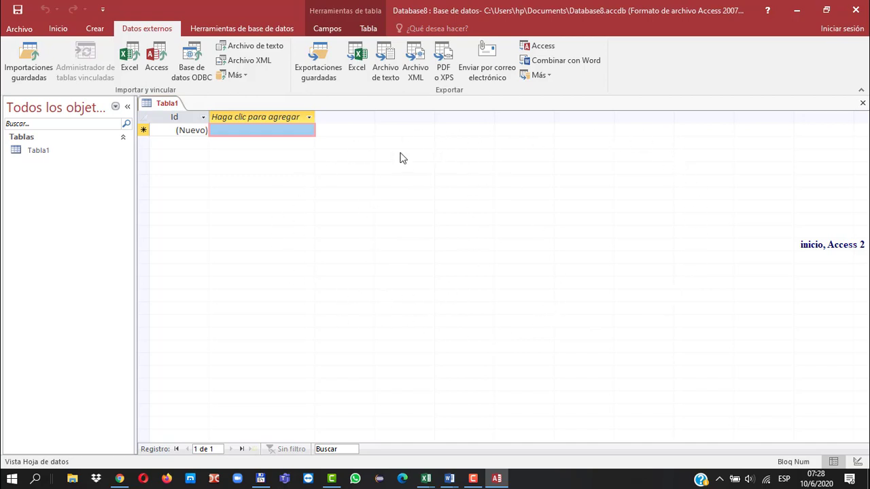
{"action": "left_click", "coordinate": [92, 29]}
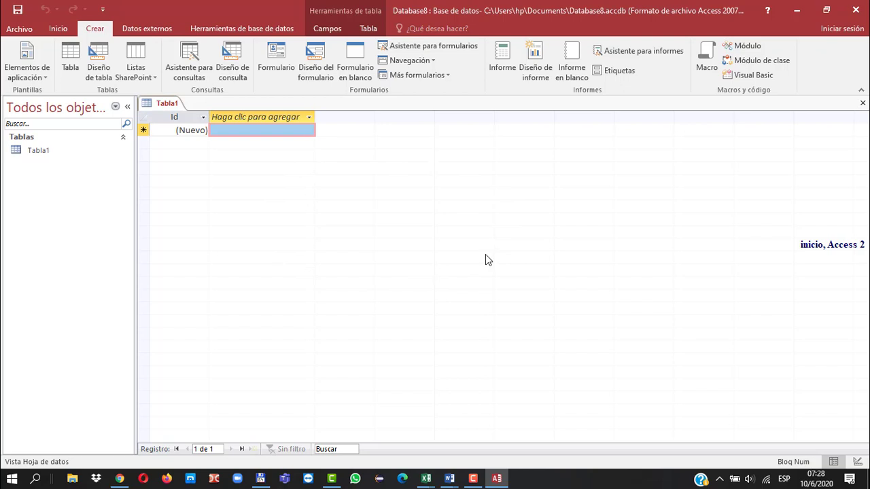
- Try to rename the Tabla1 table in the object list while it is open
{"action": "left_click", "coordinate": [33, 148]}
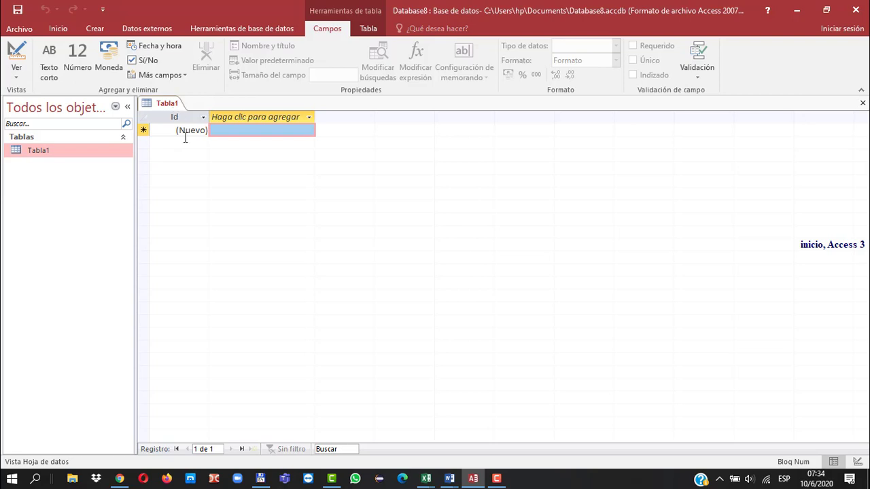
{"action": "right_click", "coordinate": [76, 154]}
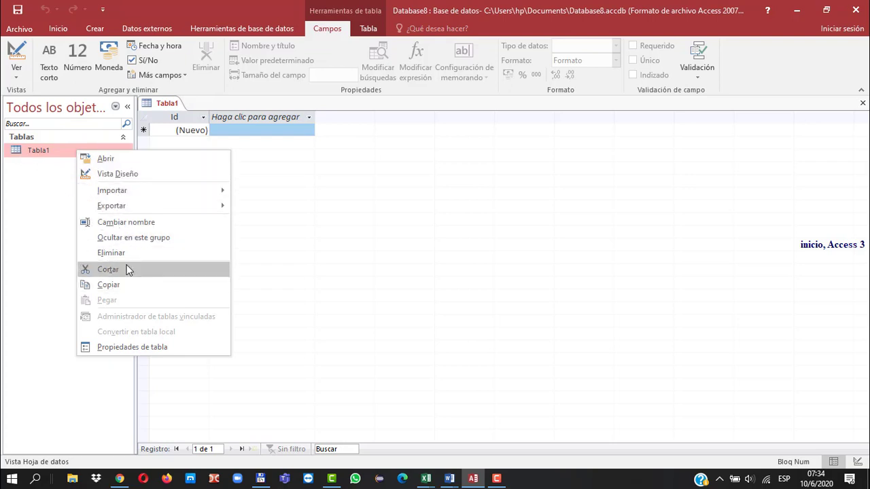
{"action": "left_click", "coordinate": [121, 223]}
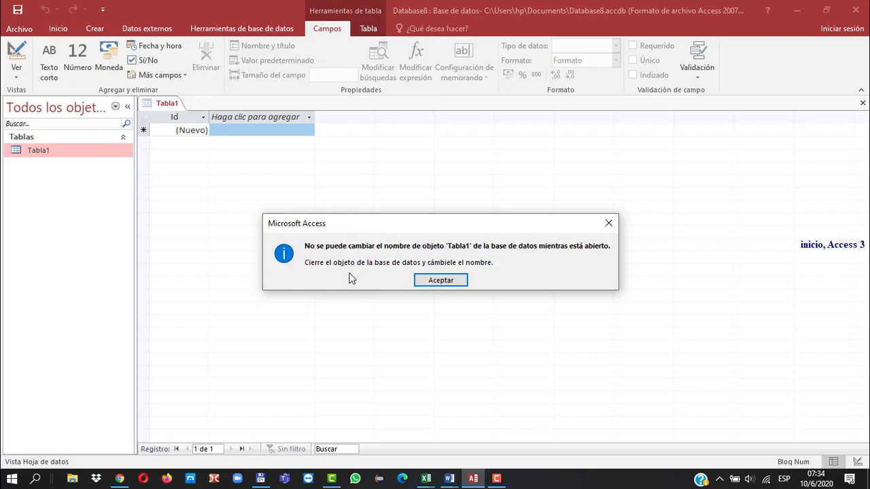
{"action": "left_click", "coordinate": [451, 281]}
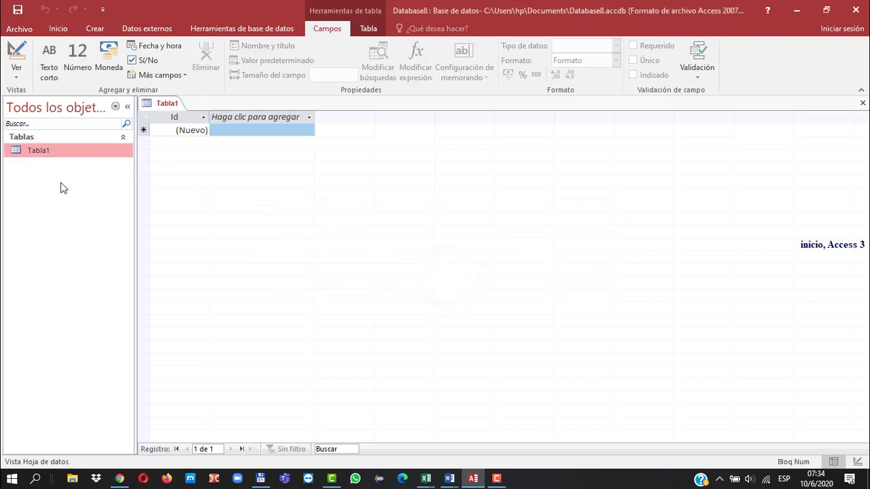
- Save the open Tabla1 table under the name Estudiante
{"action": "right_click", "coordinate": [169, 109]}
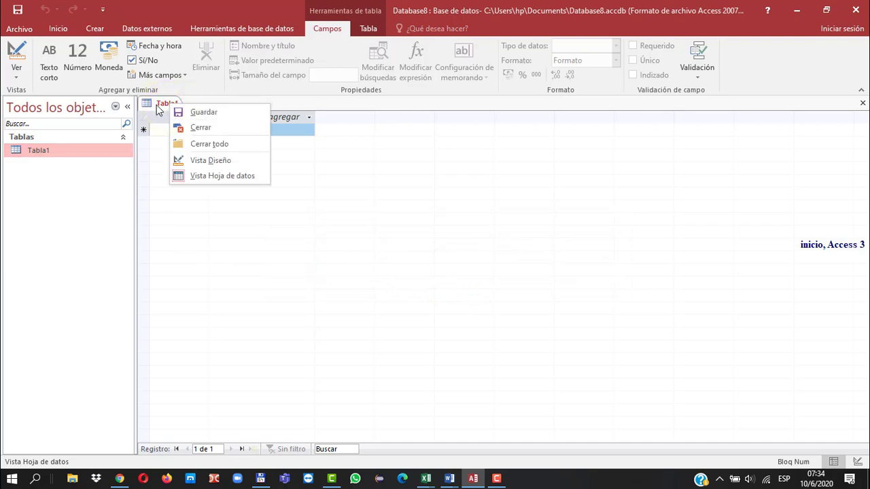
{"action": "left_click", "coordinate": [195, 113]}
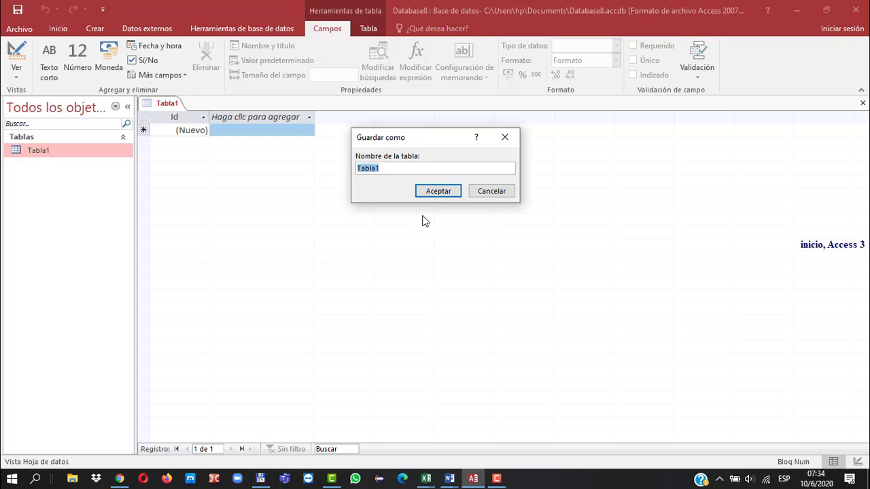
{"action": "type", "text": "Estjudiant"}
{"action": "key", "text": "BackSpace"}
{"action": "left_click", "coordinate": [431, 192]}
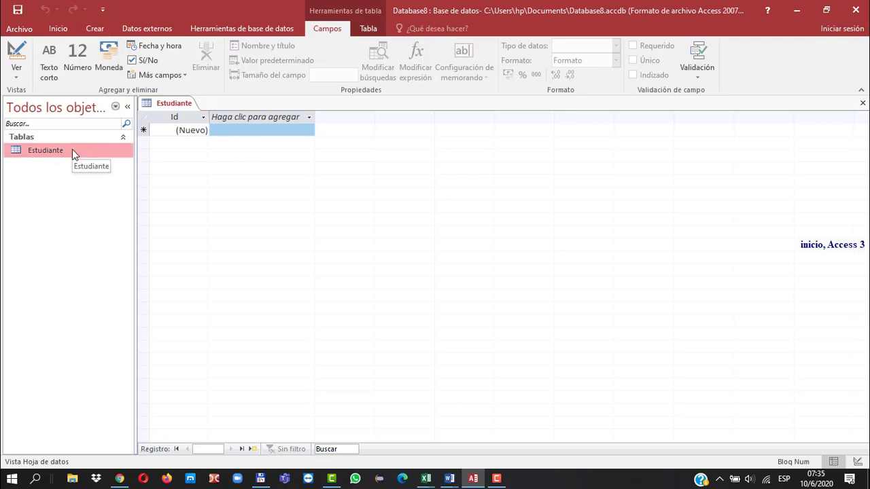
- Create a second table in datasheet view and save it as Tareas
{"action": "left_click", "coordinate": [90, 29]}
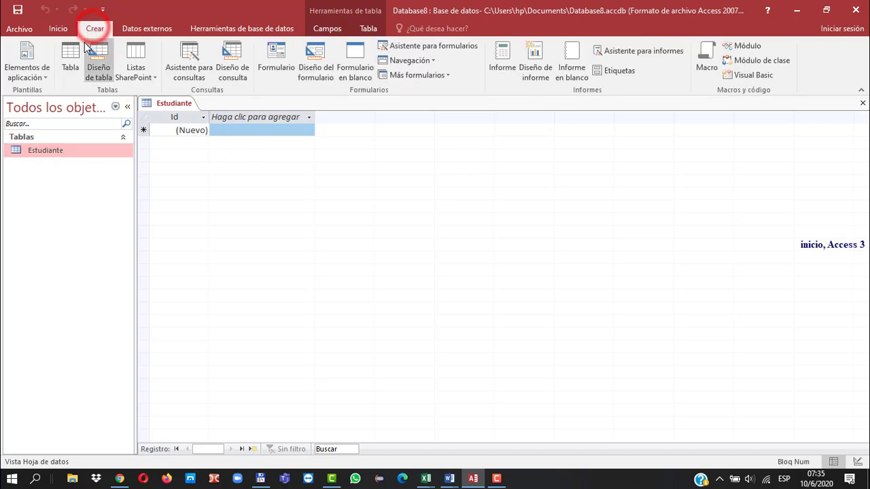
{"action": "left_click", "coordinate": [65, 62]}
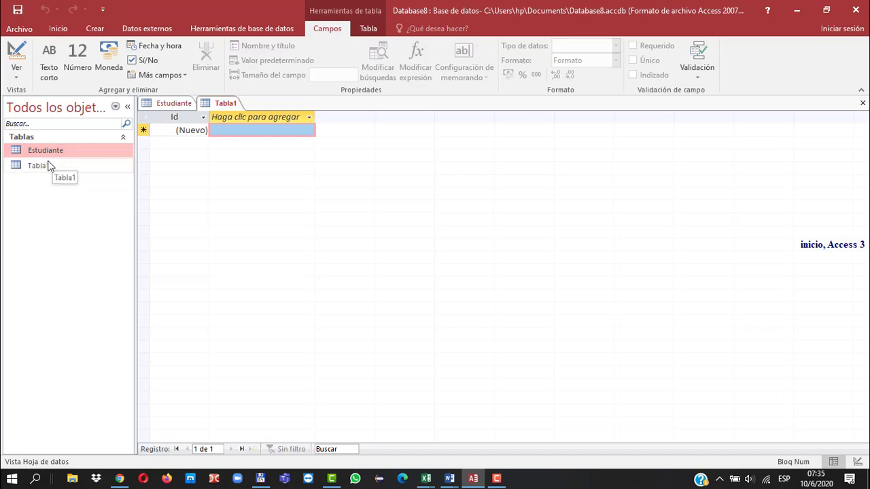
{"action": "right_click", "coordinate": [235, 101]}
{"action": "left_click", "coordinate": [245, 109]}
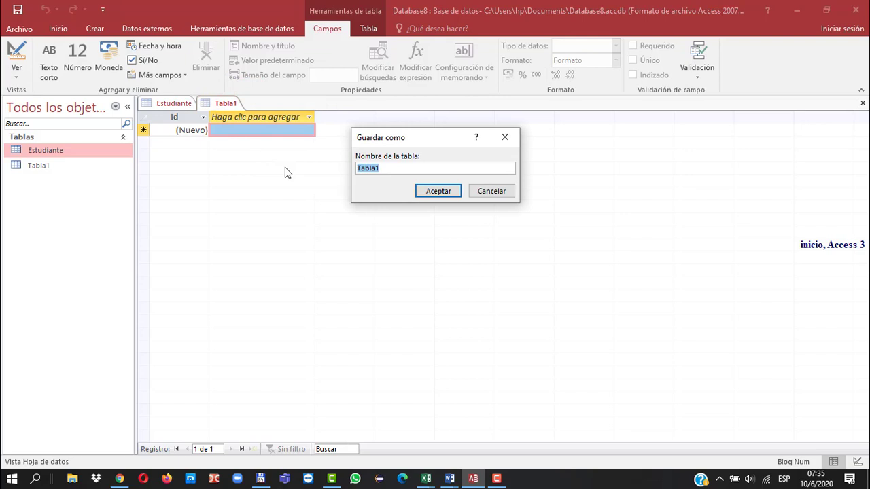
{"action": "type", "text": "Tareas"}
{"action": "left_click", "coordinate": [440, 192]}
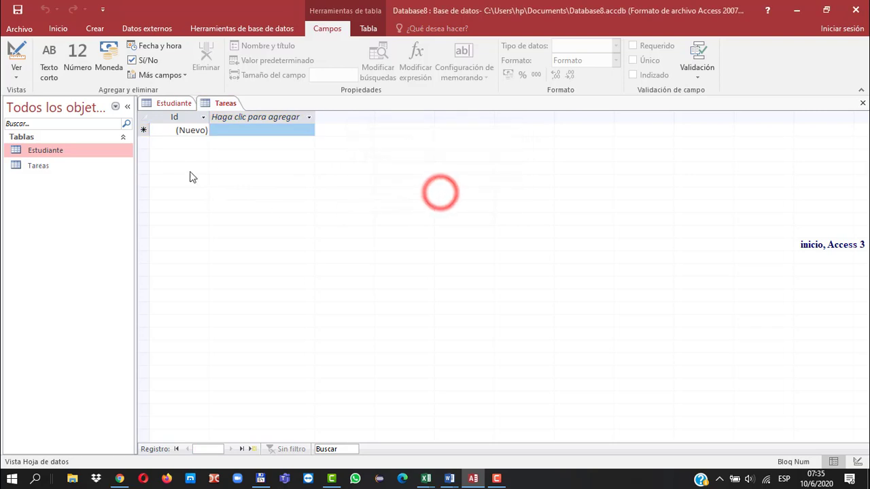
{"action": "left_click", "coordinate": [38, 165]}
{"action": "left_click", "coordinate": [40, 148]}
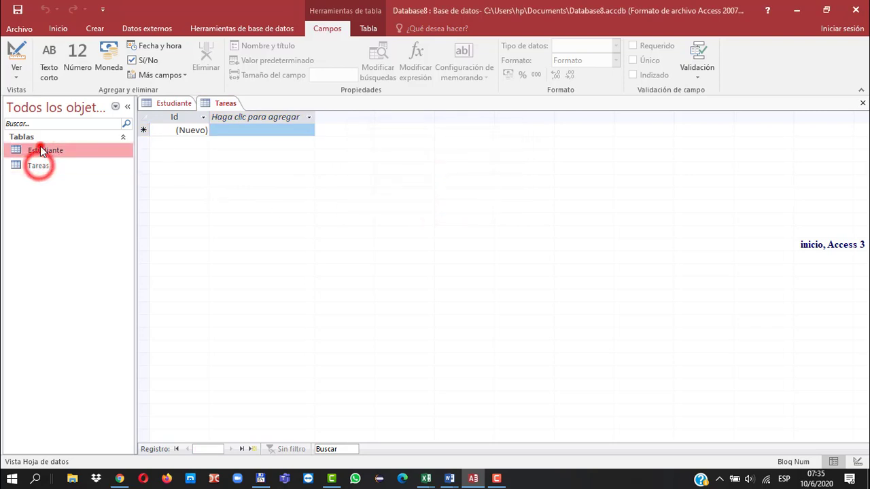
{"action": "left_click", "coordinate": [40, 163]}
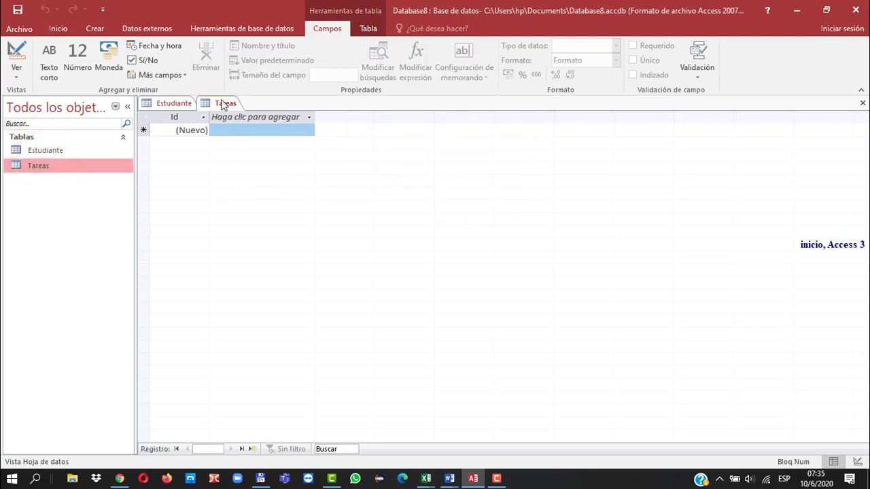
- Create a third table in datasheet view and save it as Asignar
{"action": "left_click", "coordinate": [93, 28]}
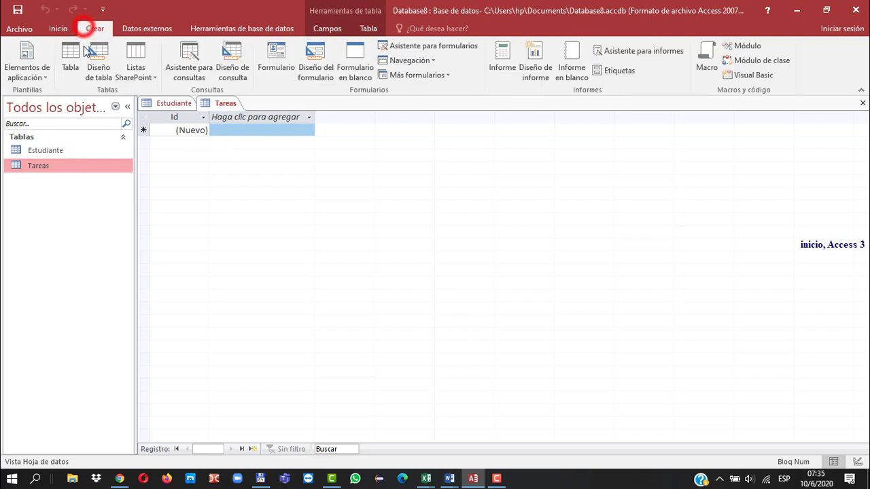
{"action": "left_click", "coordinate": [70, 57]}
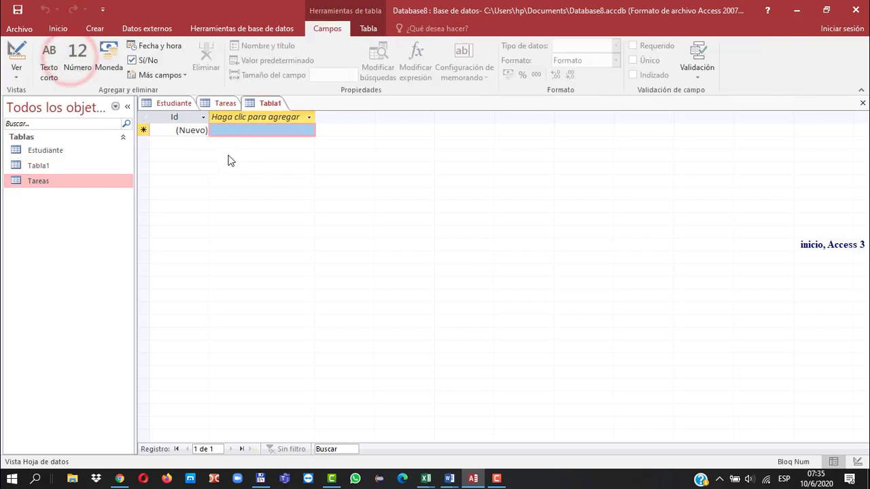
{"action": "left_click", "coordinate": [73, 167]}
{"action": "right_click", "coordinate": [263, 104]}
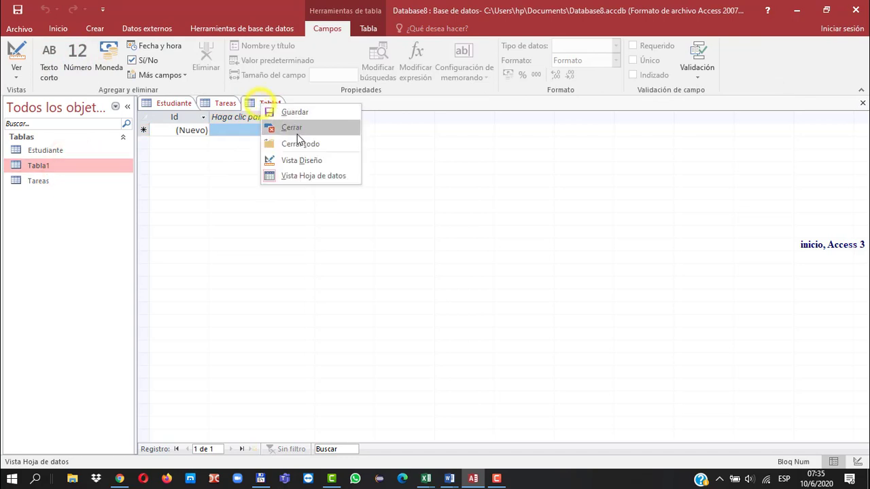
{"action": "left_click", "coordinate": [296, 113]}
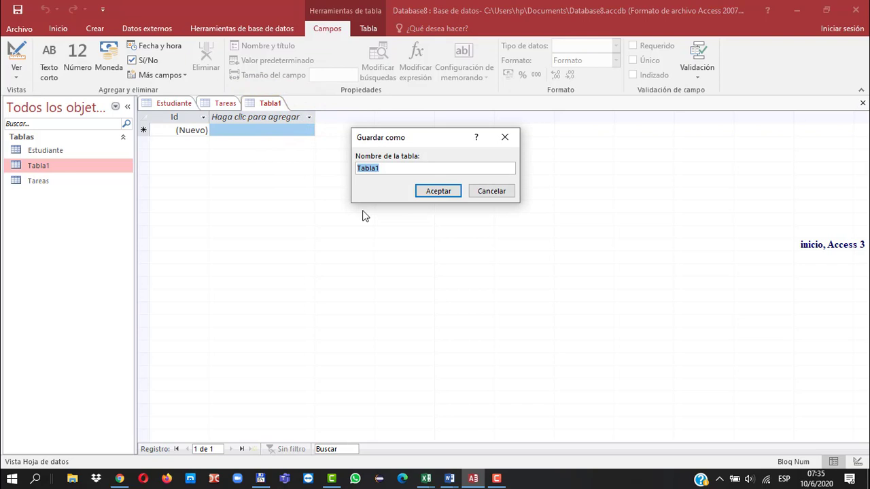
{"action": "type", "text": "Asiga"}
{"action": "type", "text": "na"}
{"action": "type", "text": "cion"}
{"action": "left_click", "coordinate": [439, 191]}
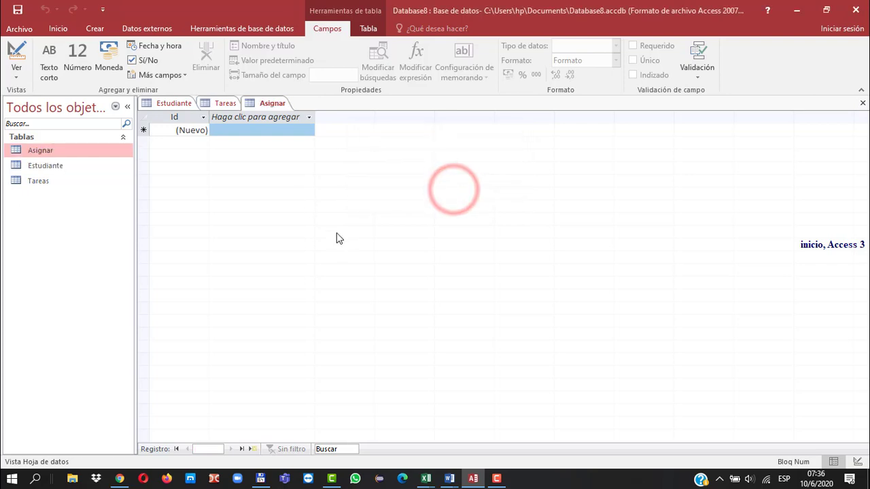
- Create a fourth table in datasheet view and save it as Docente
{"action": "left_click", "coordinate": [92, 28]}
{"action": "left_click", "coordinate": [70, 65]}
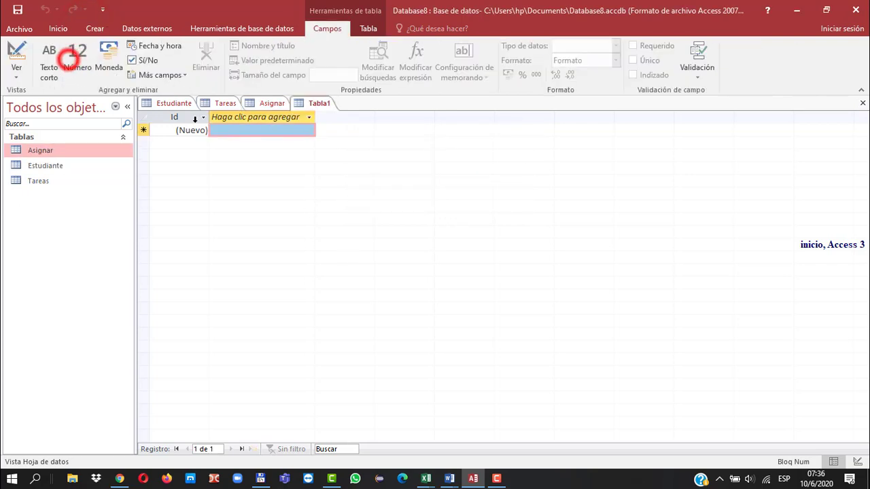
{"action": "right_click", "coordinate": [319, 106]}
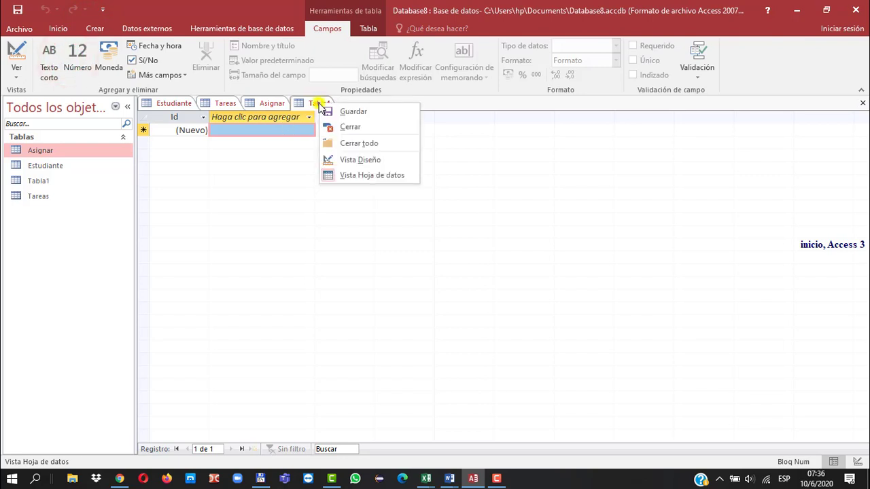
{"action": "left_click", "coordinate": [328, 113]}
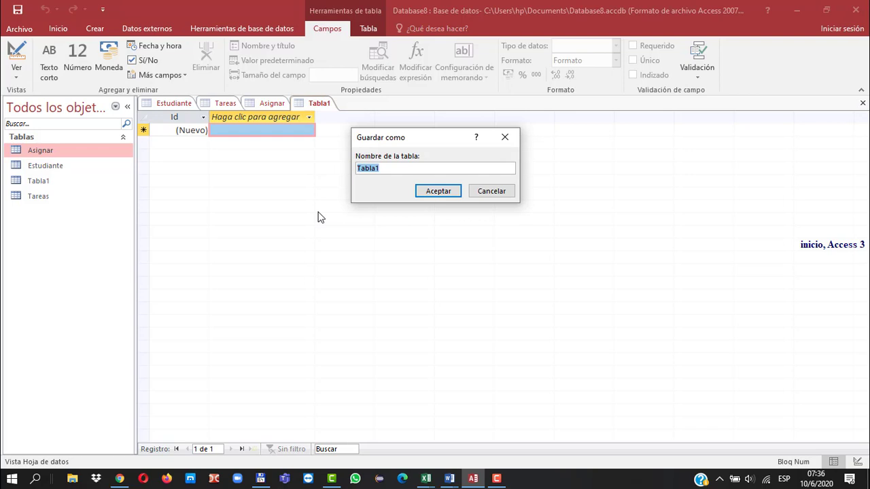
{"action": "type", "text": "Docente"}
{"action": "left_click", "coordinate": [422, 192]}
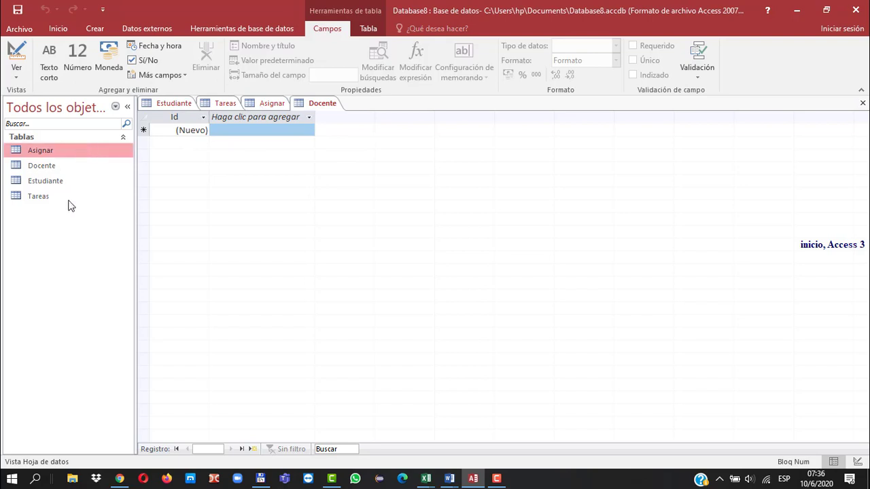
- Look through the open Estudiante, Tareas, Asignar and Docente tables and the actions available for Docente
{"action": "left_click", "coordinate": [174, 104]}
{"action": "left_click", "coordinate": [222, 101]}
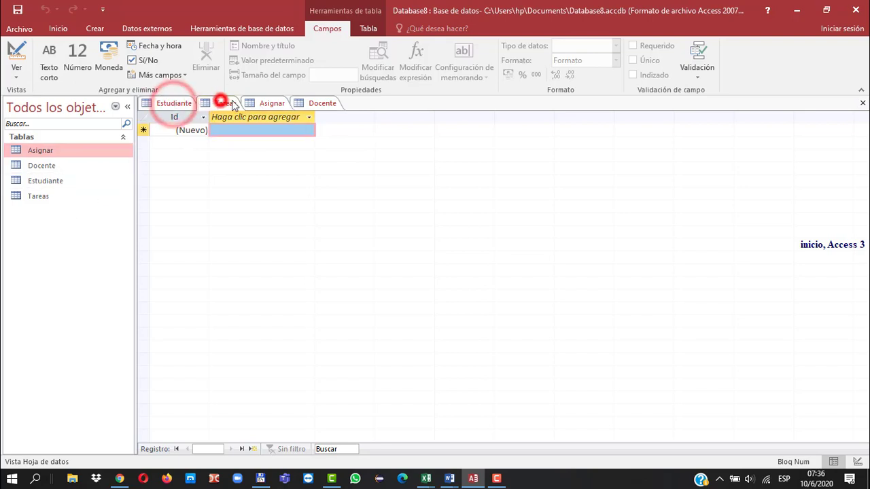
{"action": "left_click", "coordinate": [261, 99]}
{"action": "left_click", "coordinate": [329, 101]}
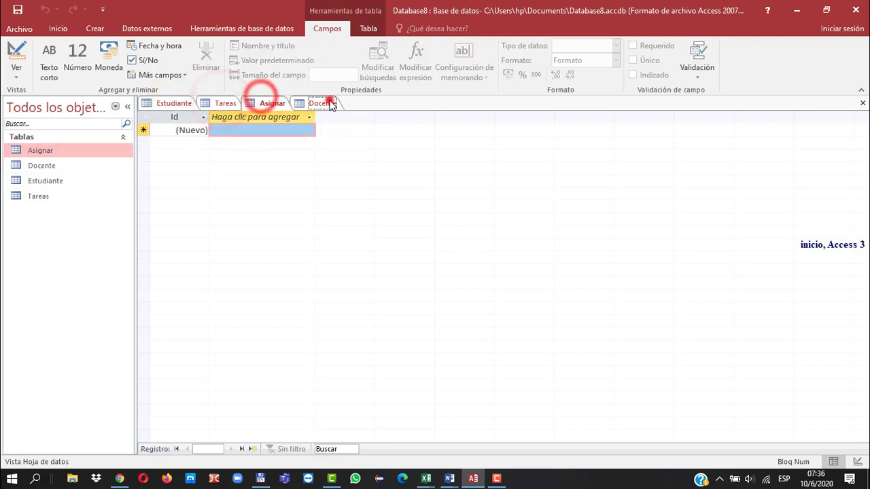
{"action": "right_click", "coordinate": [51, 168]}
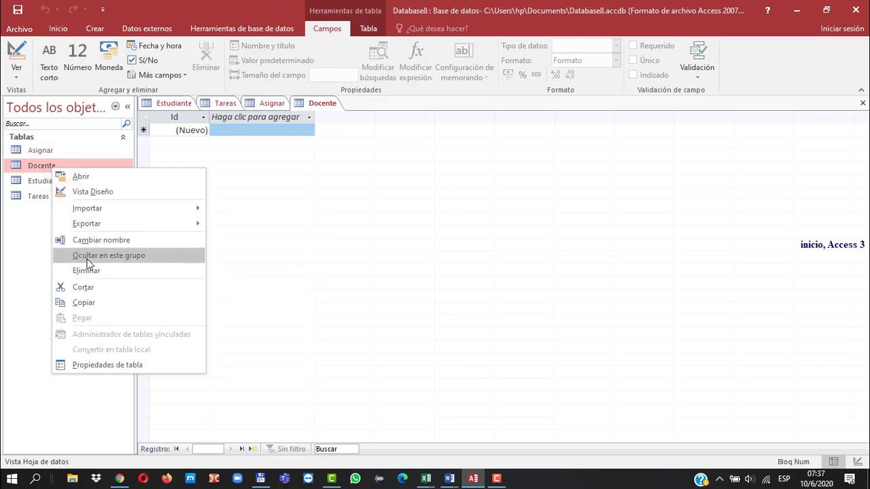
{"action": "left_click", "coordinate": [270, 179]}
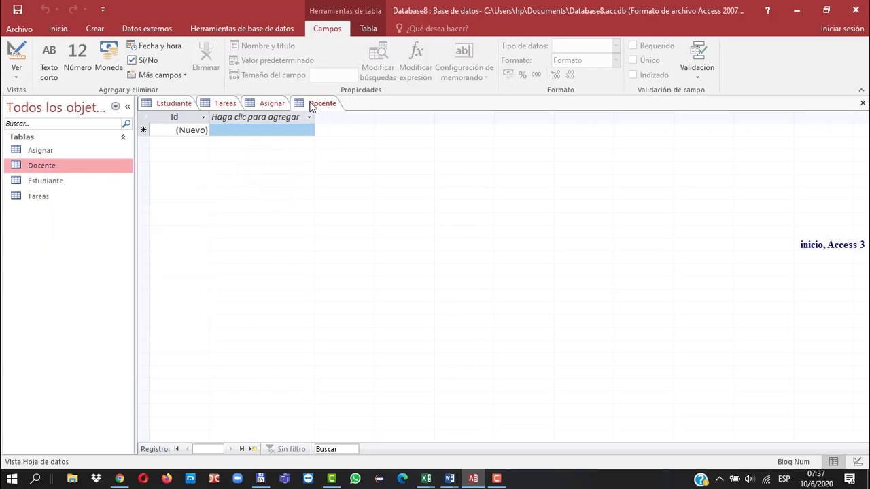
- Close the open Docente, Asignar, Tareas and Estudiante tables one after another
{"action": "right_click", "coordinate": [317, 108]}
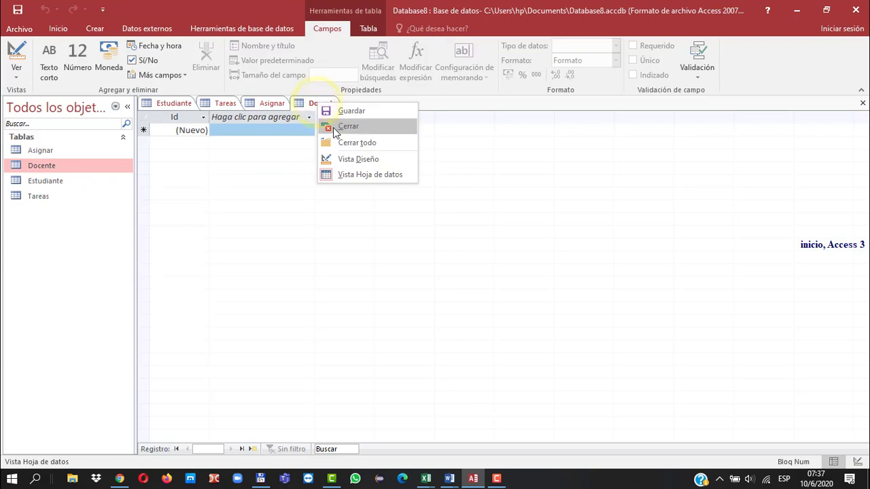
{"action": "left_click", "coordinate": [331, 127]}
{"action": "right_click", "coordinate": [273, 102]}
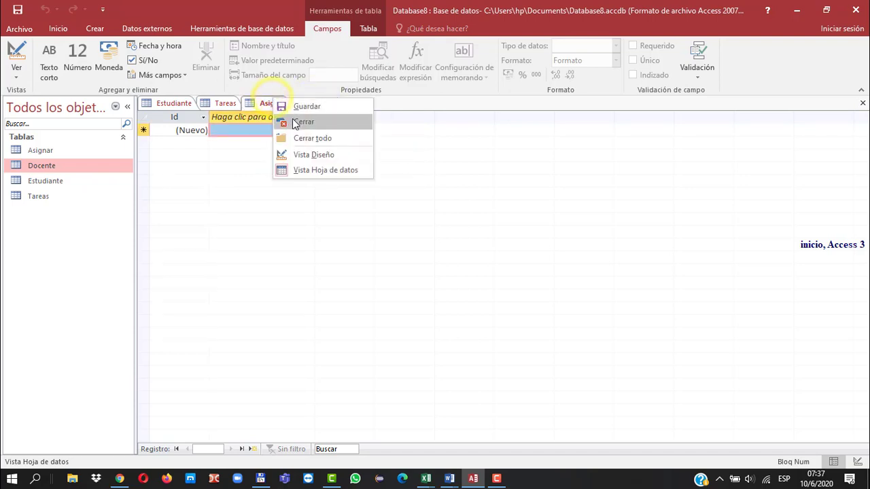
{"action": "left_click", "coordinate": [292, 120]}
{"action": "right_click", "coordinate": [218, 108]}
{"action": "left_click", "coordinate": [245, 127]}
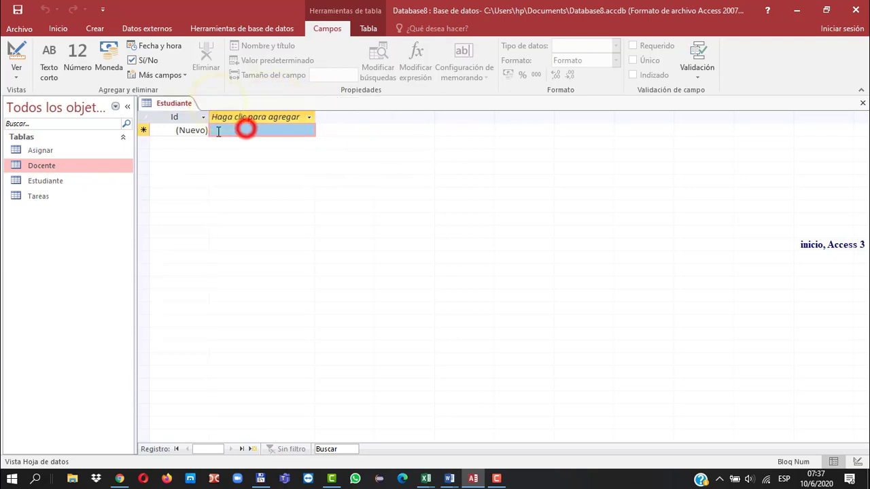
{"action": "left_click", "coordinate": [45, 181]}
{"action": "right_click", "coordinate": [173, 103]}
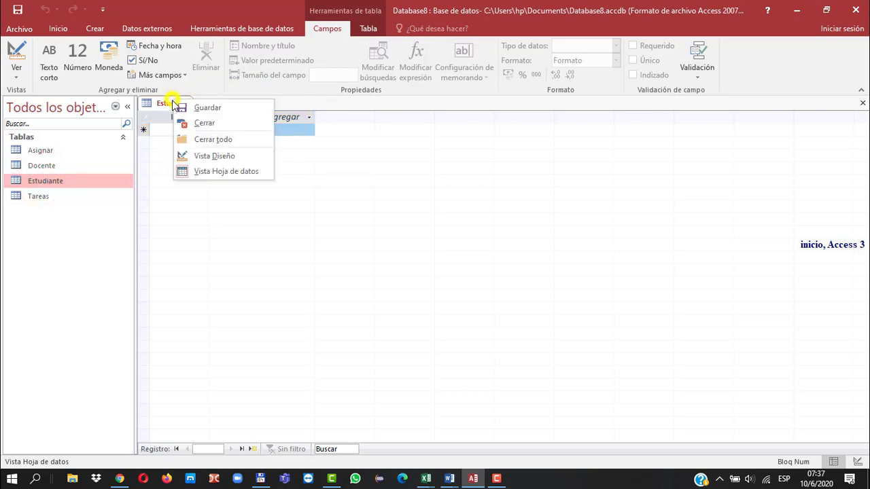
{"action": "left_click", "coordinate": [192, 123]}
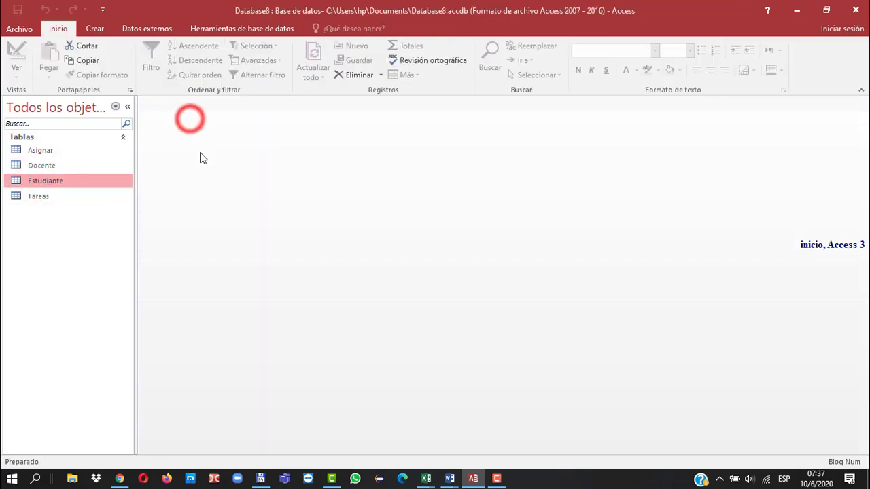
- Reopen the Estudiante table in datasheet view and rename its Id field idEstudiante
{"action": "left_click", "coordinate": [41, 182]}
{"action": "double_click", "coordinate": [41, 181]}
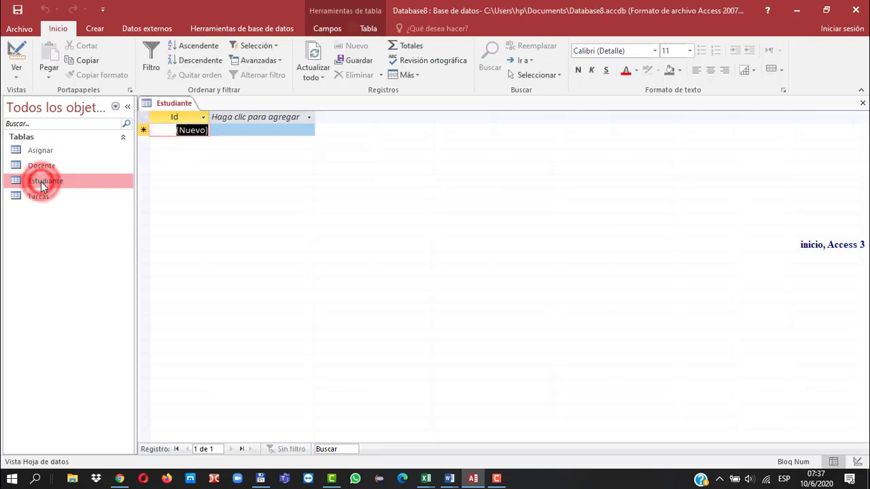
{"action": "left_click", "coordinate": [189, 116]}
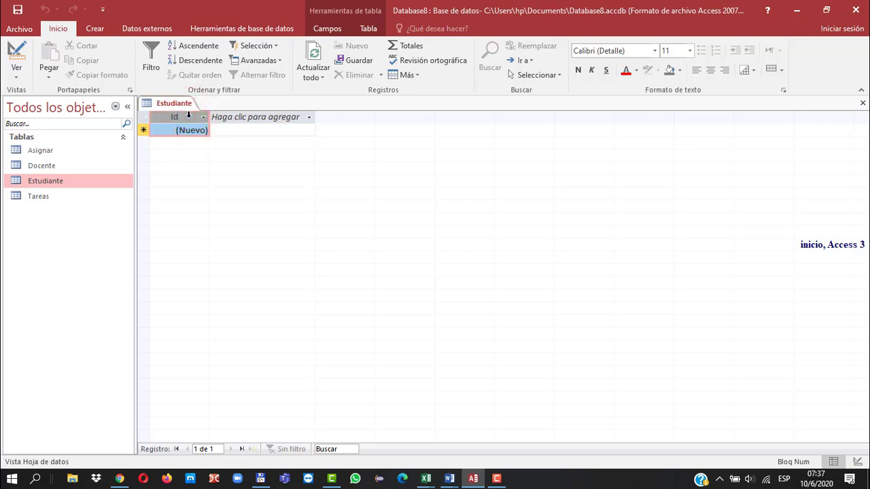
{"action": "right_click", "coordinate": [189, 119]}
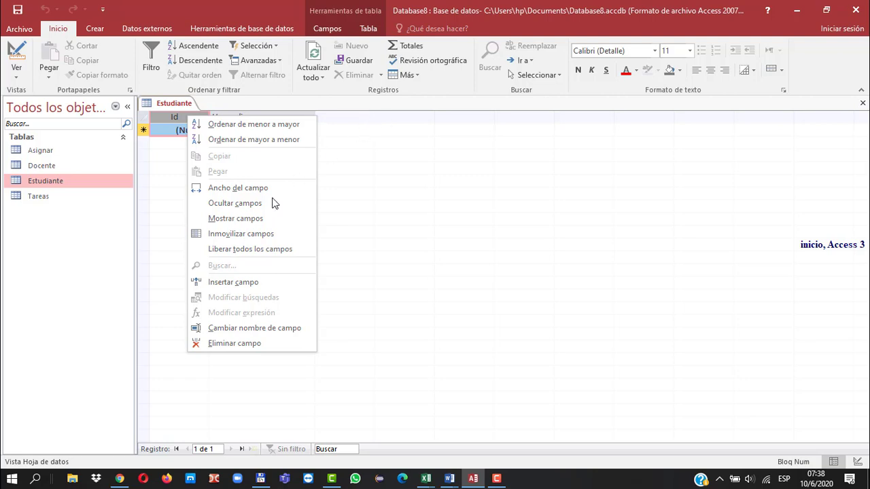
{"action": "left_click", "coordinate": [221, 329]}
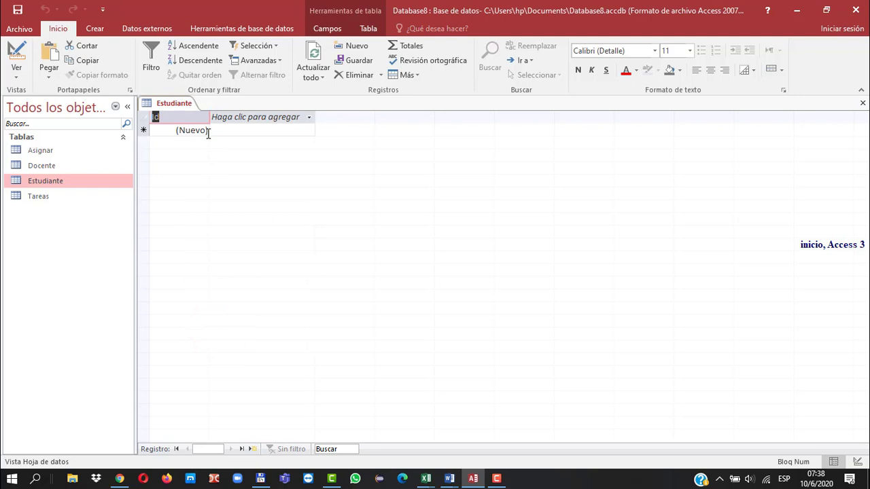
{"action": "type", "text": "isEs"}
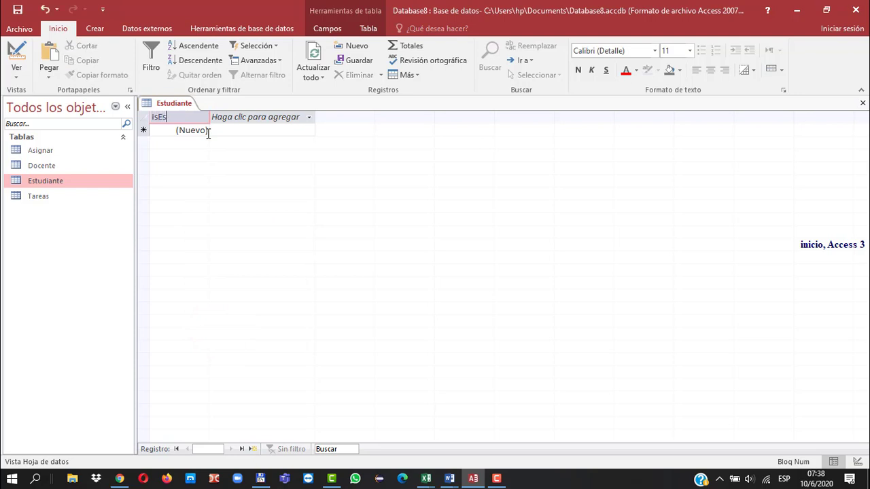
{"action": "type", "text": "tudiante"}
{"action": "key", "text": "BackSpace"}
{"action": "key", "text": "BackSpace"}
{"action": "key", "text": "BackSpace"}
{"action": "key", "text": "BackSpace"}
{"action": "key", "text": "BackSpace"}
{"action": "key", "text": "BackSpace"}
{"action": "key", "text": "BackSpace"}
{"action": "key", "text": "BackSpace"}
{"action": "key", "text": "BackSpace"}
{"action": "key", "text": "BackSpace"}
{"action": "key", "text": "BackSpace"}
{"action": "key", "text": "BackSpace"}
{"action": "type", "text": "idestudiante"}
{"action": "left_click", "coordinate": [158, 118]}
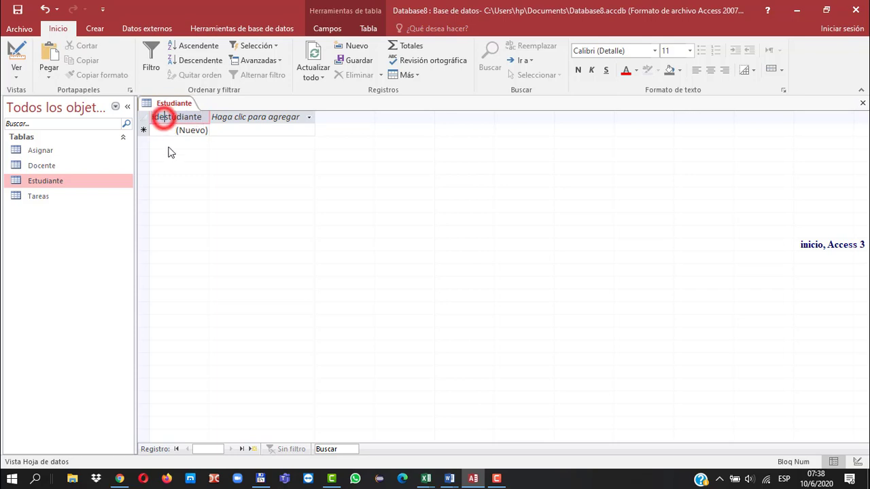
{"action": "key", "text": "Delete"}
{"action": "type", "text": "E"}
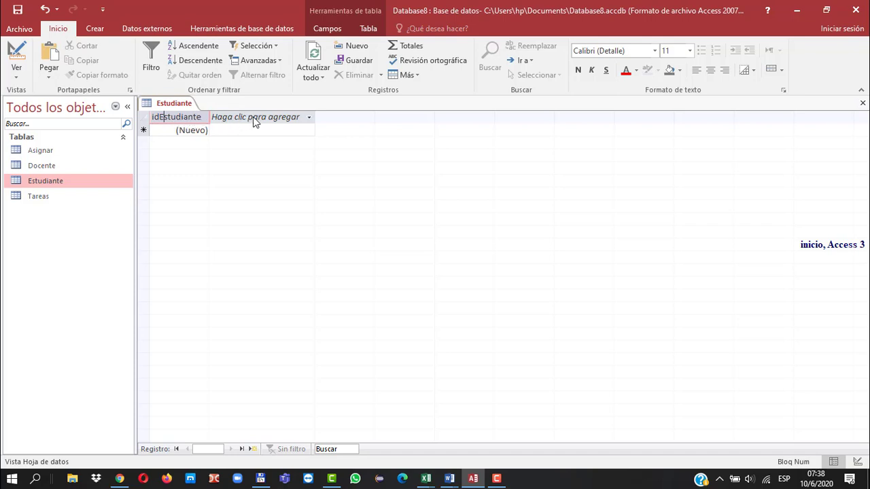
{"action": "left_click", "coordinate": [193, 131]}
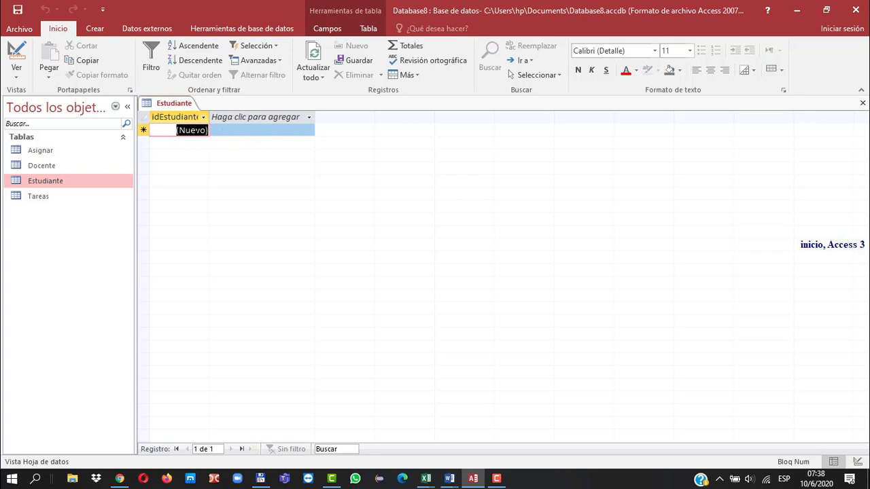
{"action": "left_click", "coordinate": [203, 117]}
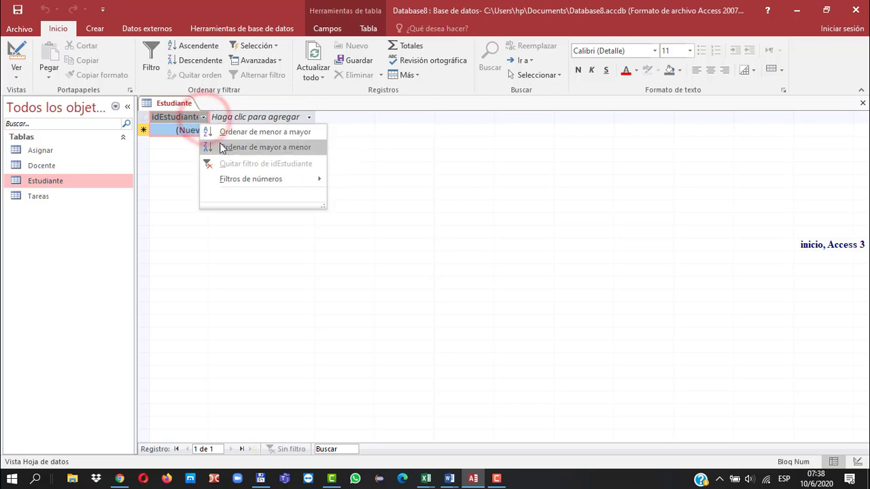
{"action": "mouse_move", "coordinate": [251, 180]}
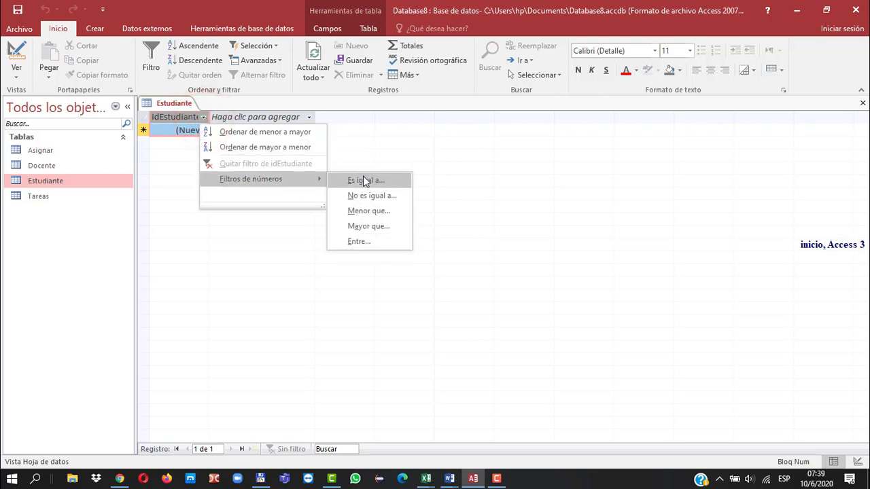
{"action": "left_click", "coordinate": [228, 256]}
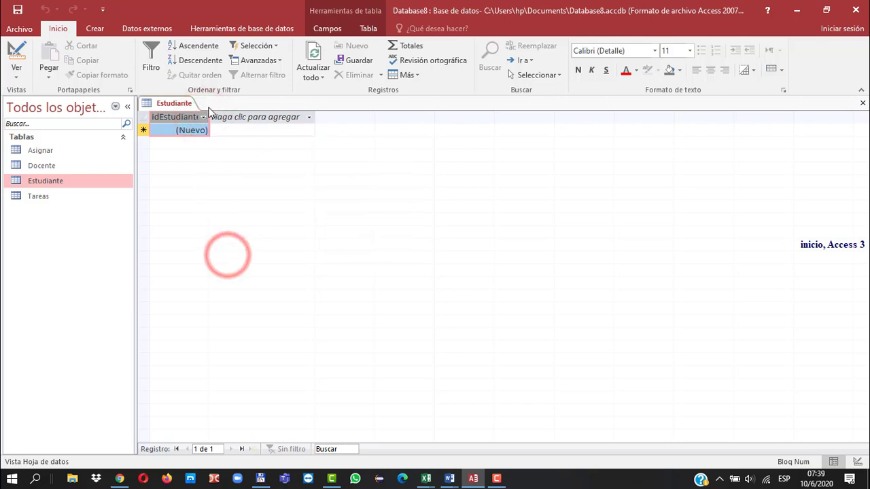
- Add two Texto corto fields named Nombre and ApellidoMaterno to the Estudiante table after idEstudiante
{"action": "left_click", "coordinate": [278, 117]}
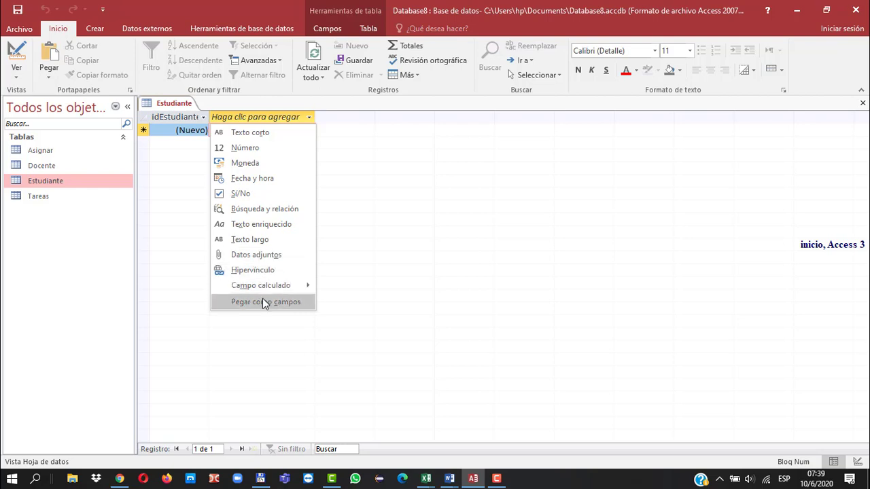
{"action": "left_click", "coordinate": [244, 132]}
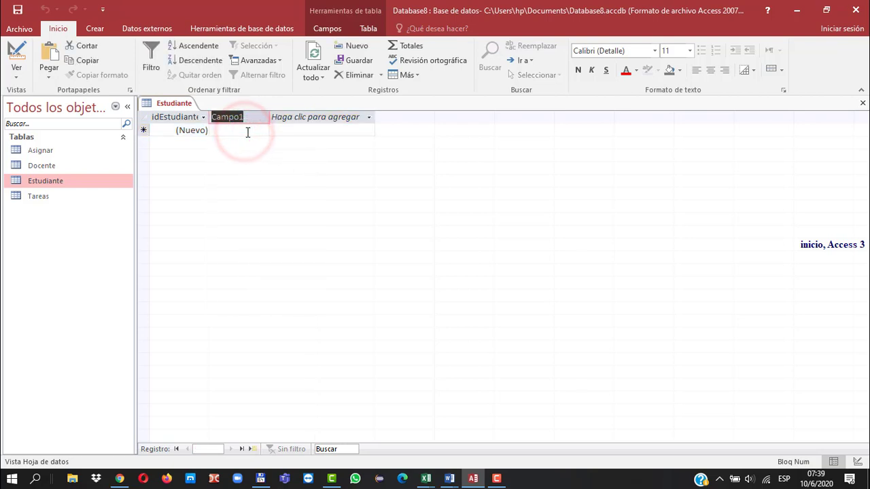
{"action": "type", "text": "Nombre"}
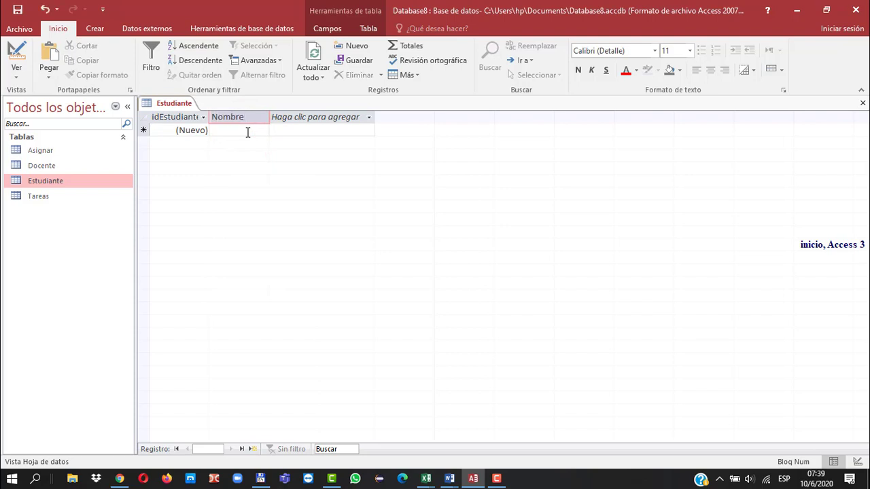
{"action": "left_click", "coordinate": [365, 119]}
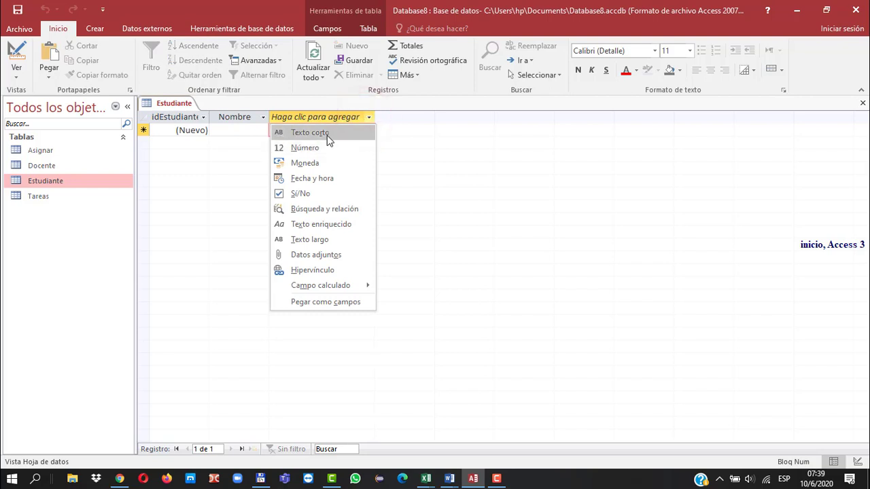
{"action": "left_click", "coordinate": [319, 134]}
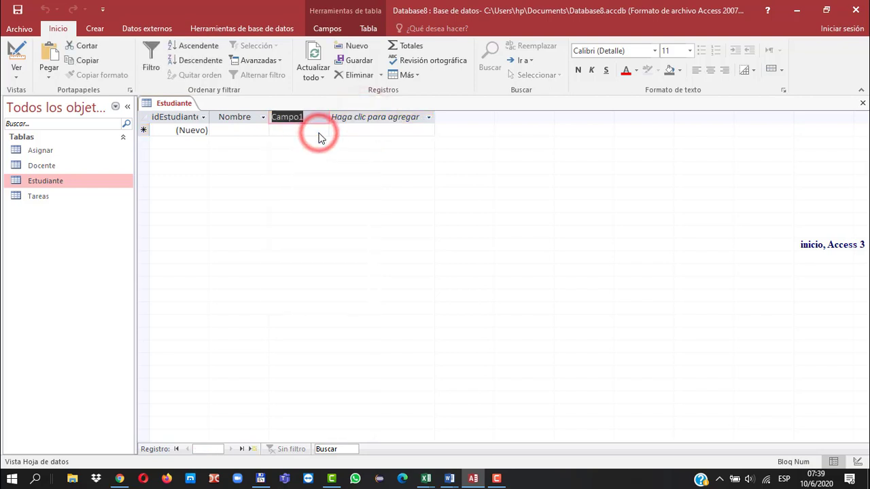
{"action": "type", "text": "Ap"}
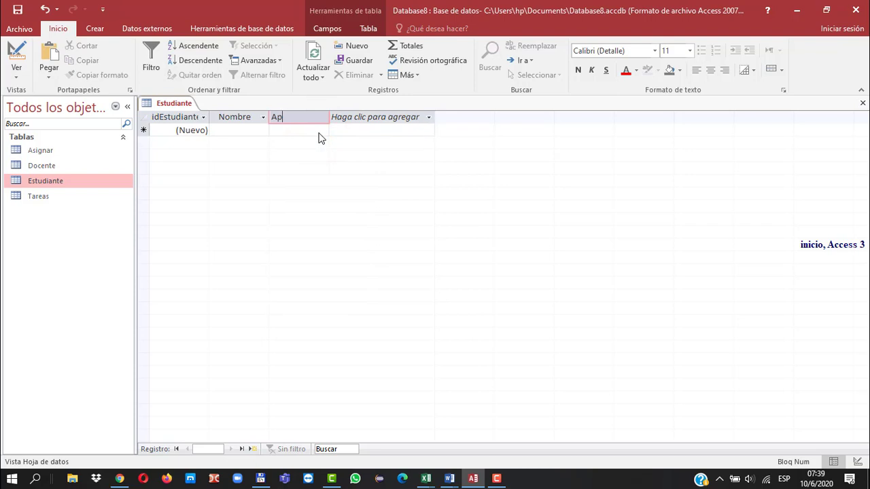
{"action": "type", "text": "ellidoMaterno"}
- Add a Texto corto field named ApellidoPaterno after ApellidoMaterno in the Estudiante table
{"action": "left_click", "coordinate": [406, 115]}
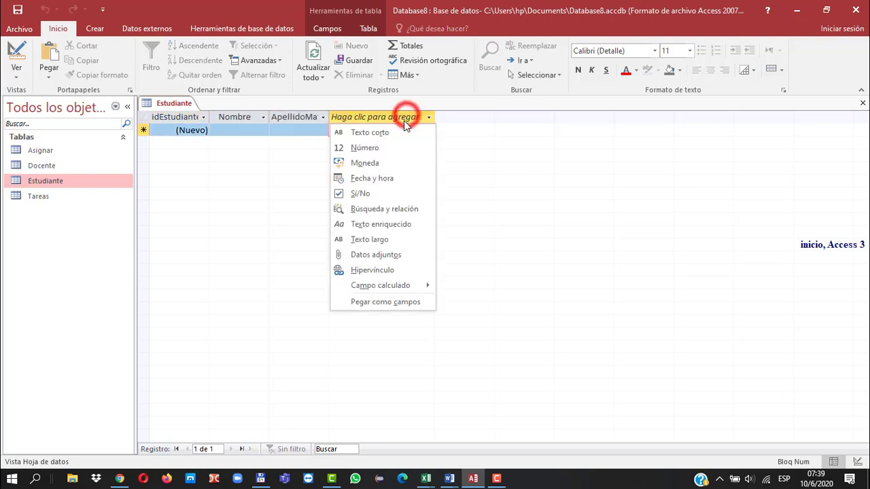
{"action": "left_click", "coordinate": [392, 136]}
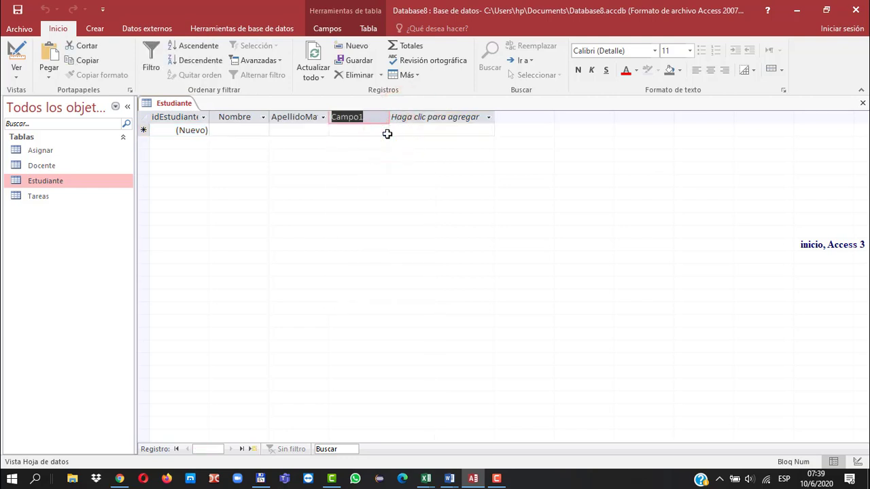
{"action": "type", "text": "A"}
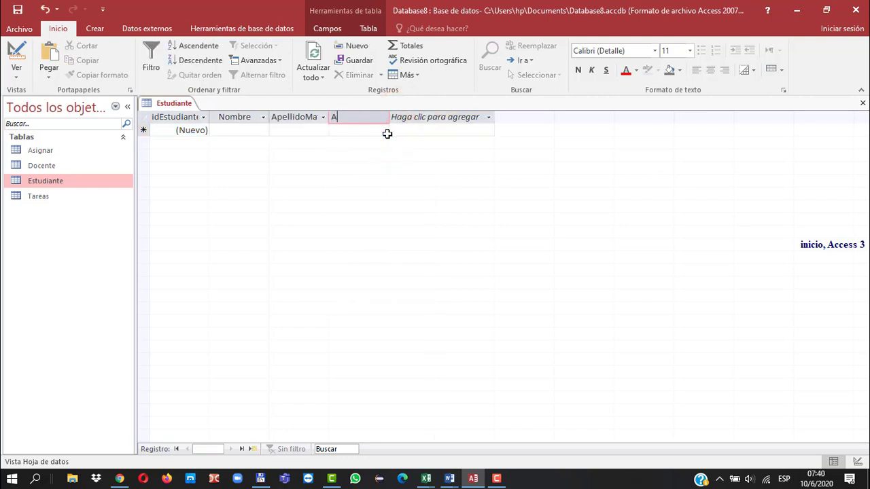
{"action": "type", "text": "pellido"}
{"action": "type", "text": "PAterno"}
{"action": "left_click", "coordinate": [356, 117]}
{"action": "key", "text": "Delete"}
{"action": "type", "text": "a"}
- Add a Texto corto field named Genero and a Número field named ci after ApellidoPaterno in the Estudiante table
{"action": "left_click", "coordinate": [452, 119]}
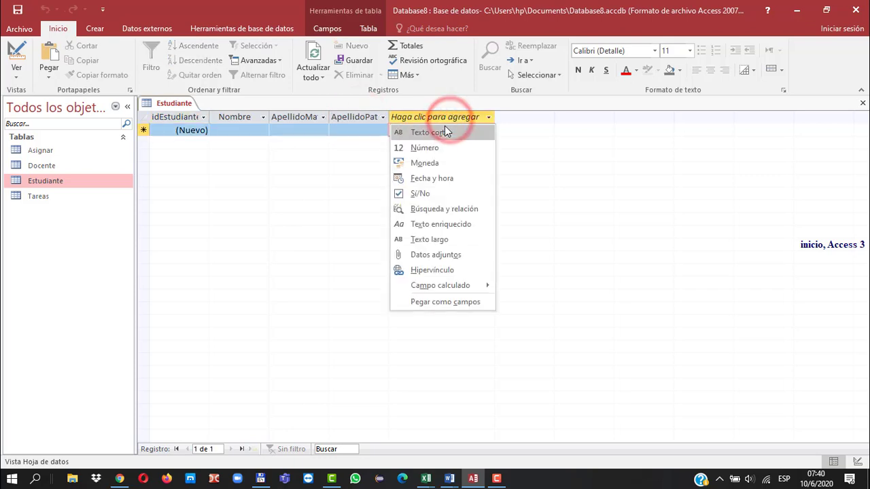
{"action": "left_click", "coordinate": [441, 132]}
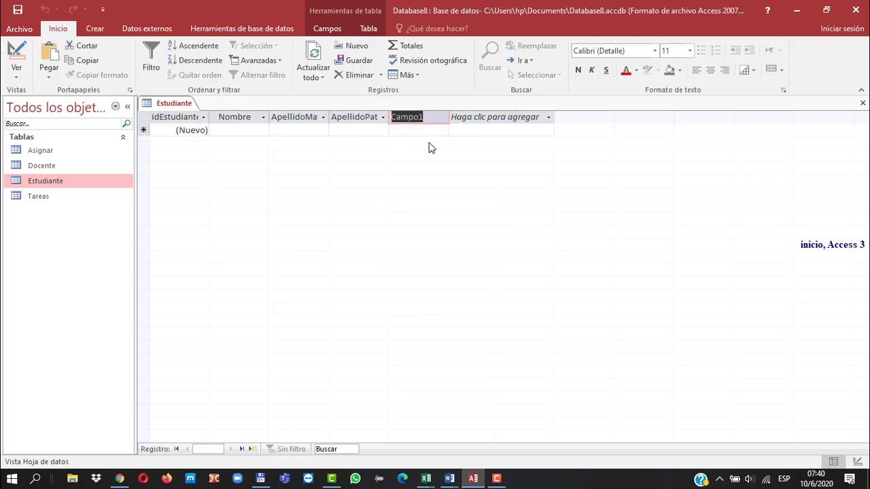
{"action": "type", "text": "GE"}
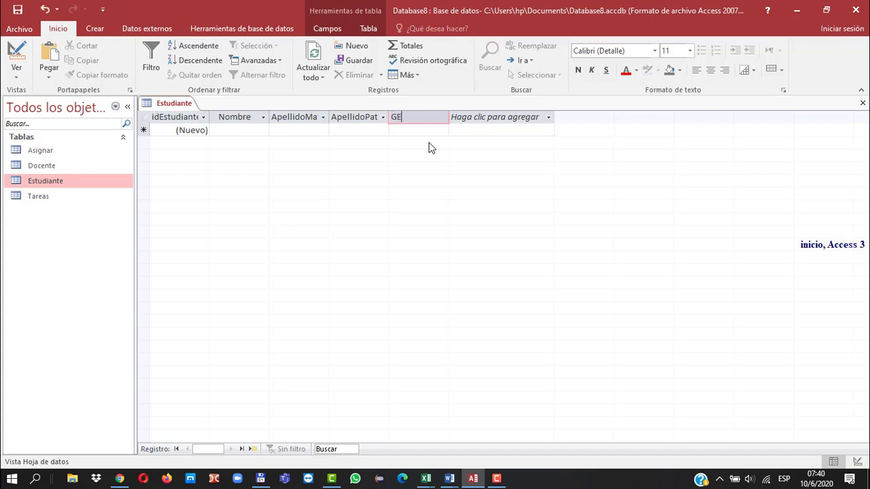
{"action": "type", "text": "enero"}
{"action": "left_click", "coordinate": [539, 117]}
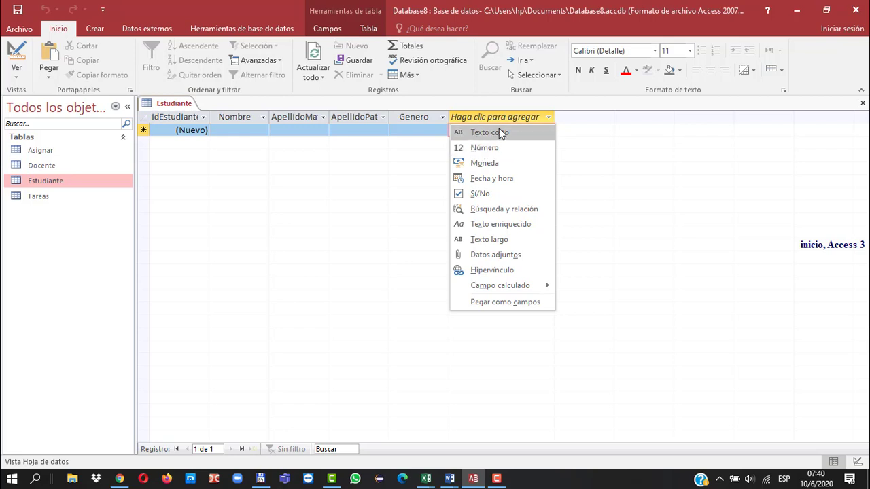
{"action": "left_click", "coordinate": [493, 150]}
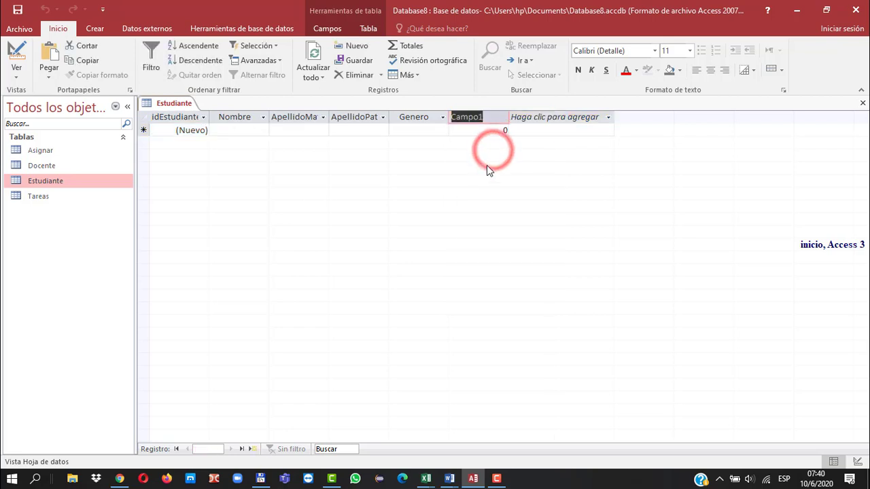
{"action": "type", "text": "ci"}
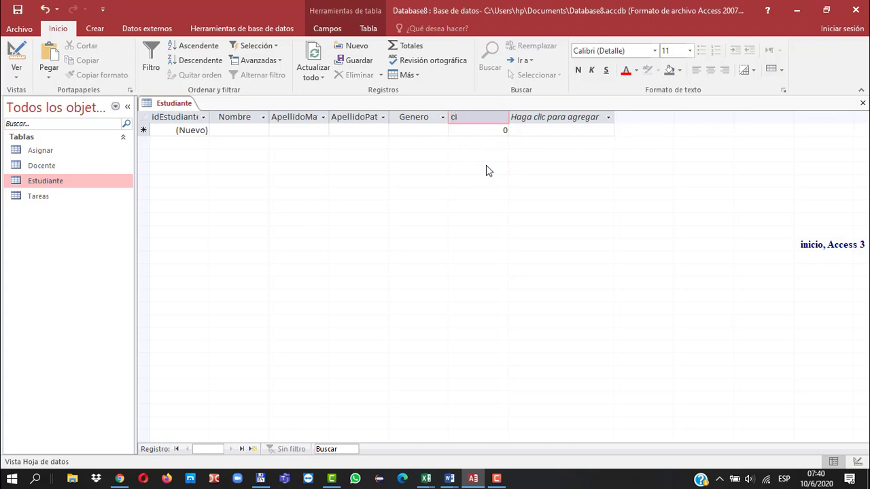
- Add a Texto corto field named rude and a Número field named teleffijo after ci in the Estudiante table
{"action": "left_click", "coordinate": [543, 118]}
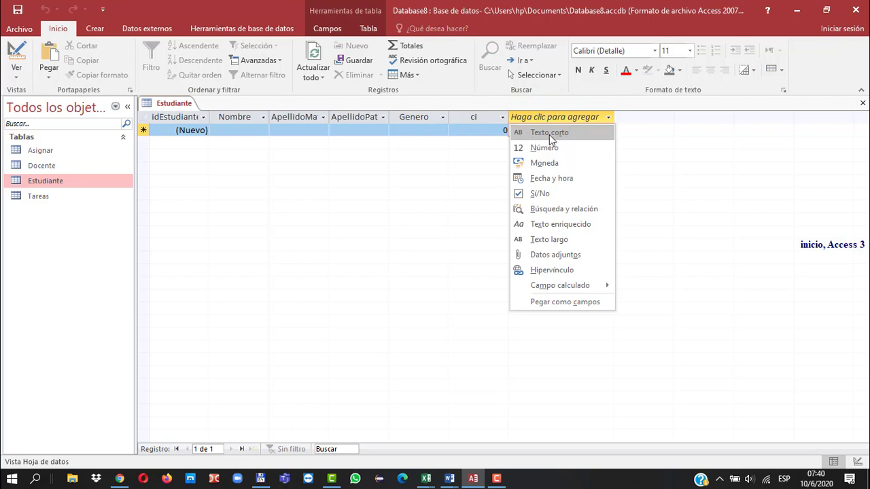
{"action": "left_click", "coordinate": [549, 134]}
{"action": "type", "text": "rudy"}
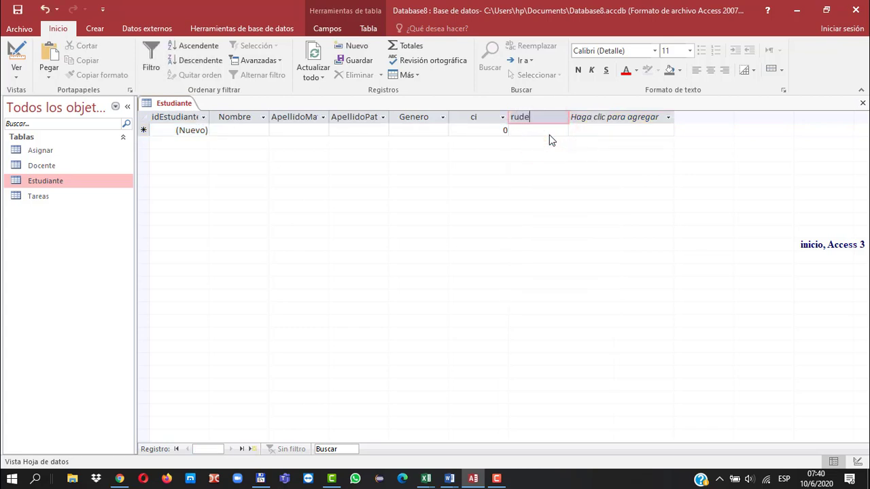
{"action": "key", "text": "Return"}
{"action": "left_click", "coordinate": [640, 119]}
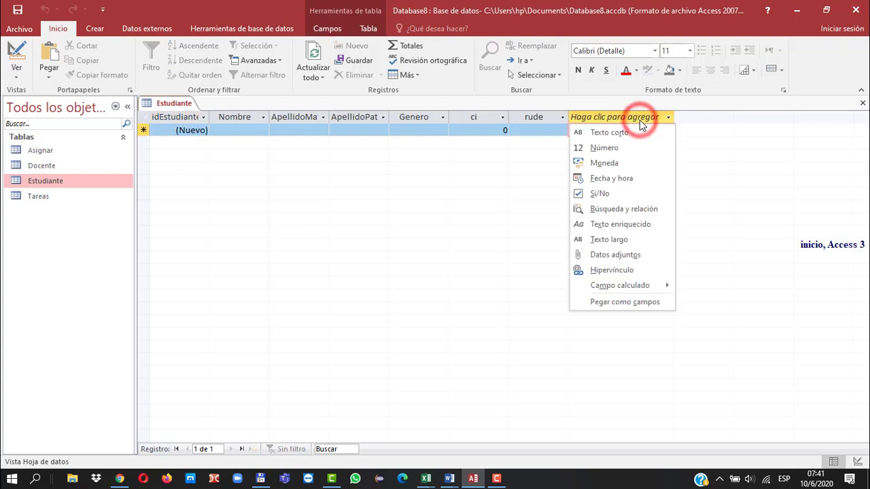
{"action": "left_click", "coordinate": [625, 151]}
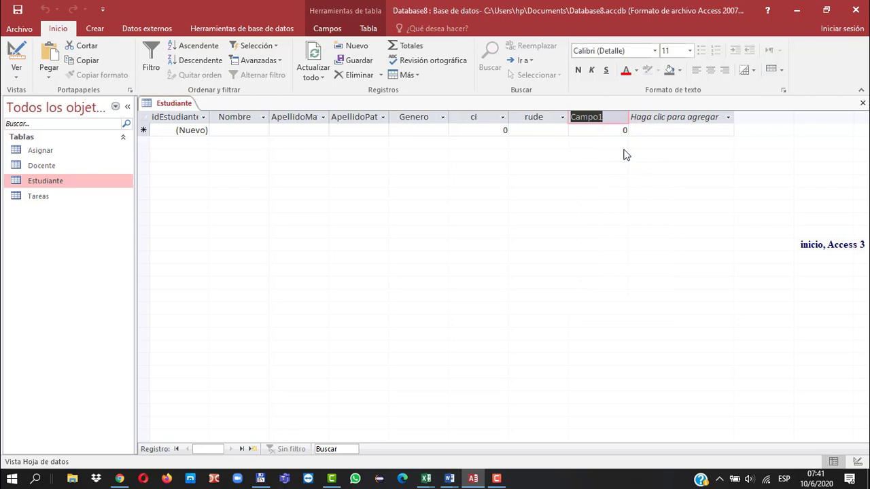
{"action": "type", "text": "teleffijo"}
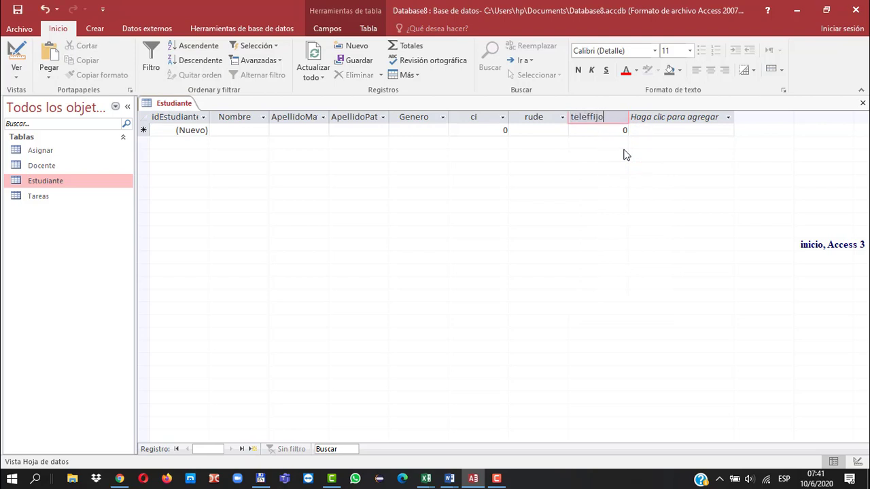
- Add a Texto corto field named telefmovil after teleffijo in the Estudiante table
{"action": "left_click", "coordinate": [654, 118]}
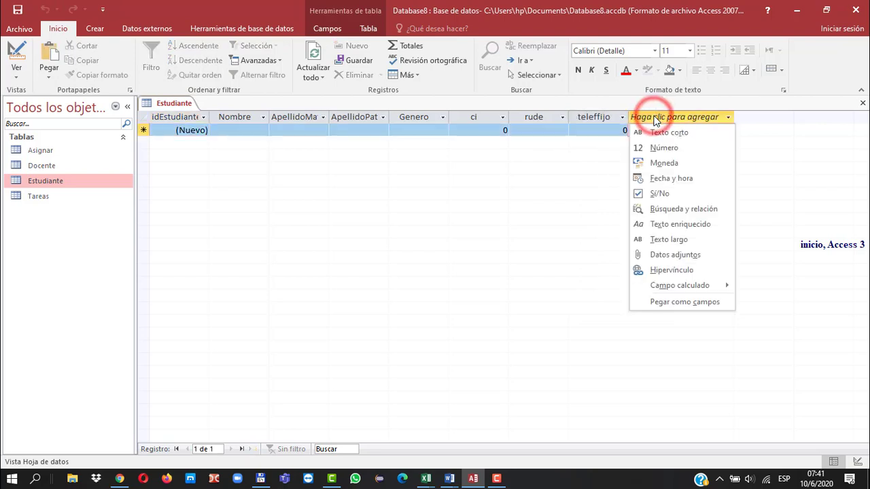
{"action": "left_click", "coordinate": [653, 131]}
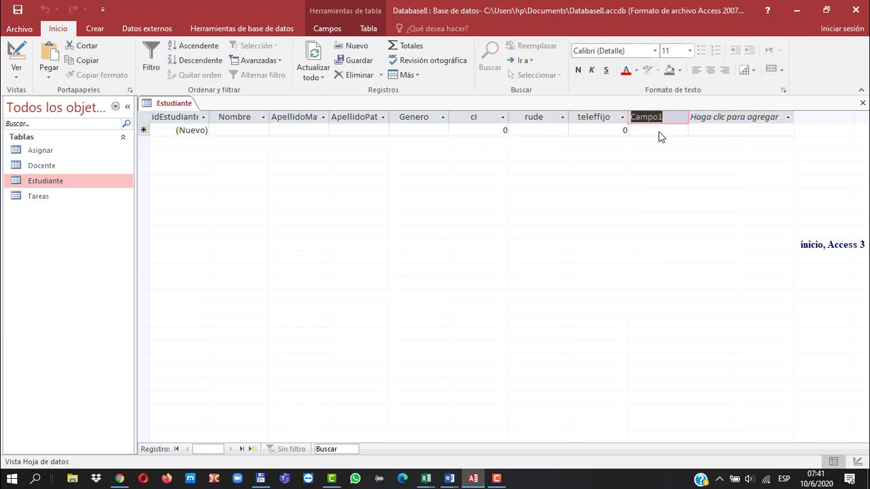
{"action": "type", "text": "telefmovil"}
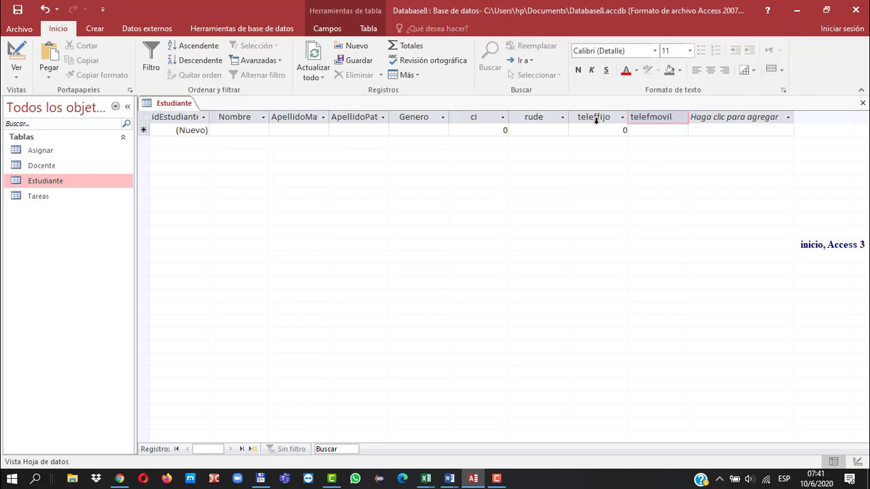
- Delete the telefmovil field from the Estudiante table
{"action": "left_click", "coordinate": [594, 118]}
{"action": "left_click", "coordinate": [682, 118]}
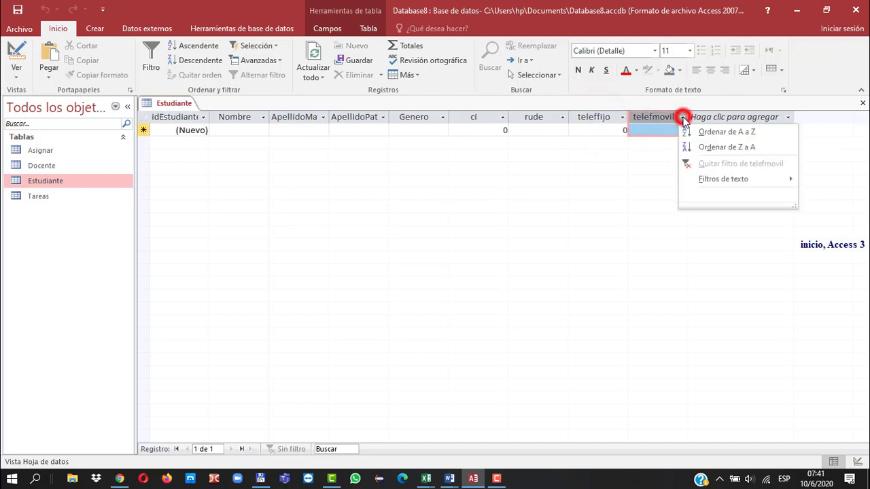
{"action": "left_click", "coordinate": [651, 117]}
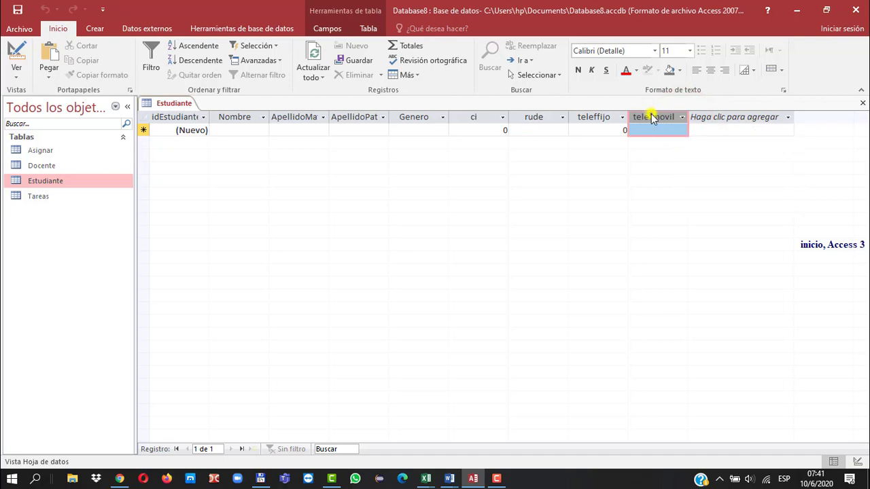
{"action": "right_click", "coordinate": [649, 118]}
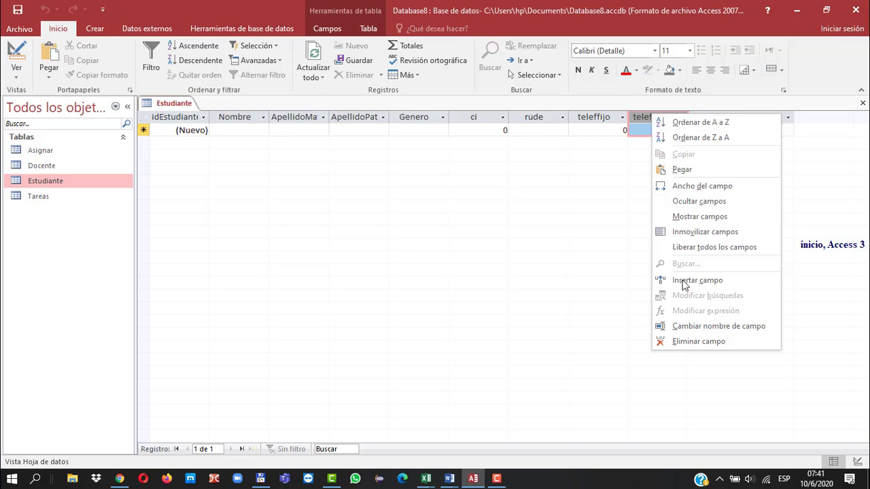
{"action": "left_click", "coordinate": [690, 341]}
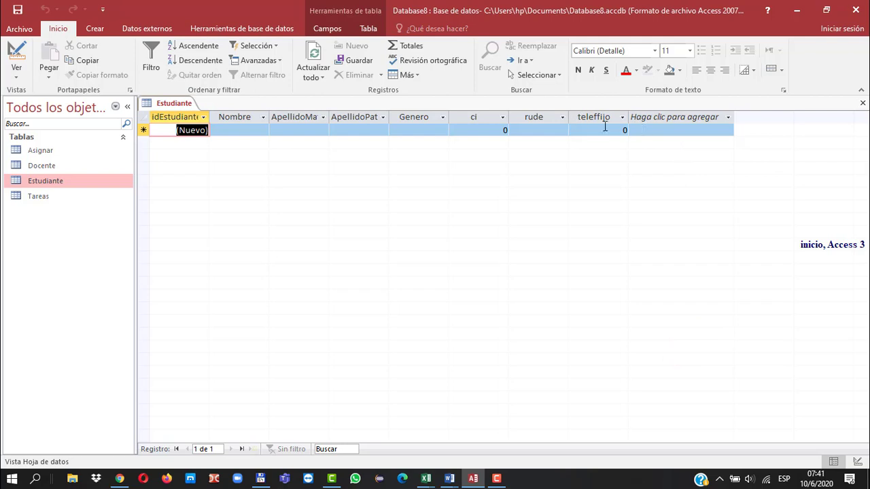
- Add a Número field named telefcelular after teleffijo in the Estudiante table
{"action": "left_click", "coordinate": [726, 119]}
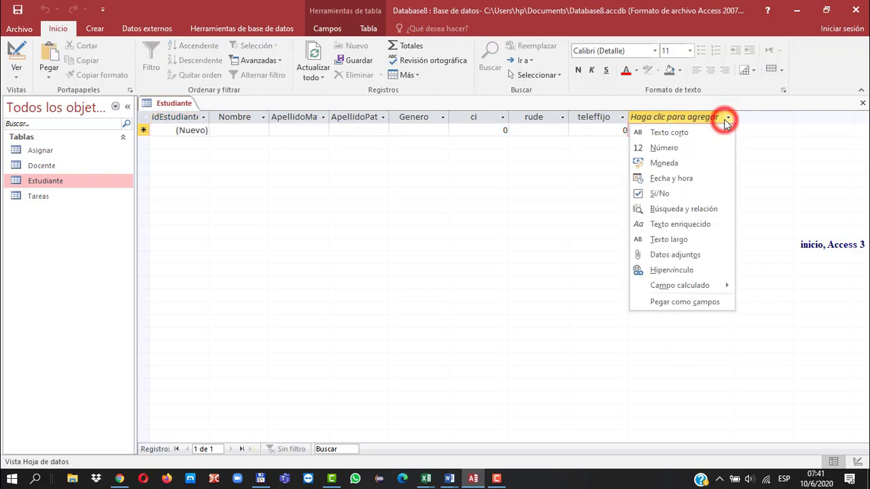
{"action": "left_click", "coordinate": [677, 149]}
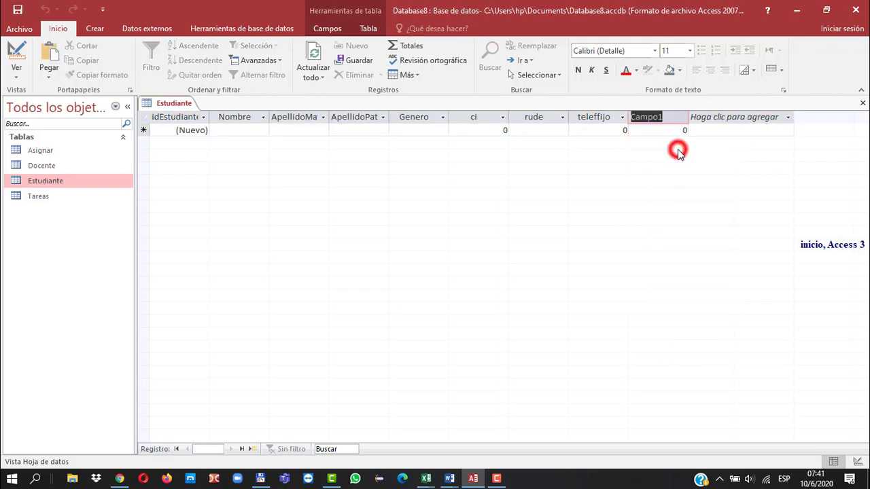
{"action": "type", "text": "telef"}
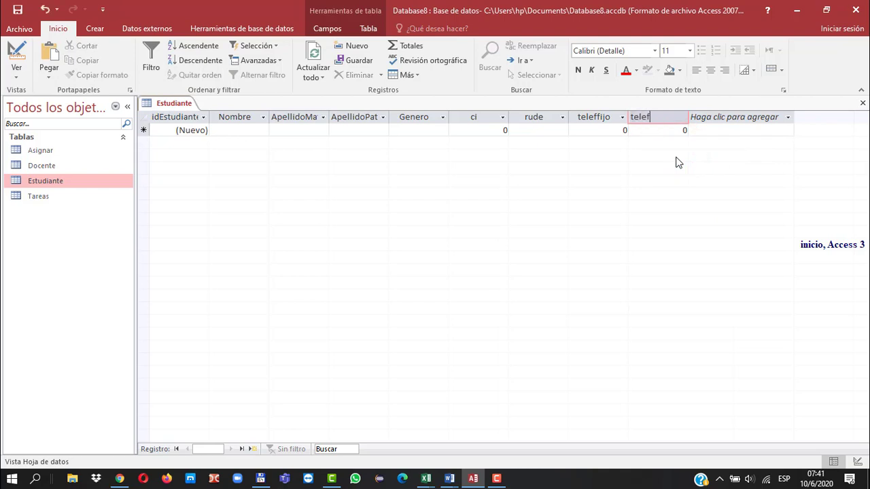
{"action": "type", "text": "celular"}
- Add two Fecha y hora fields named fechainscripcion and fecharetiro after telefcelular in the Estudiante table
{"action": "left_click", "coordinate": [770, 119]}
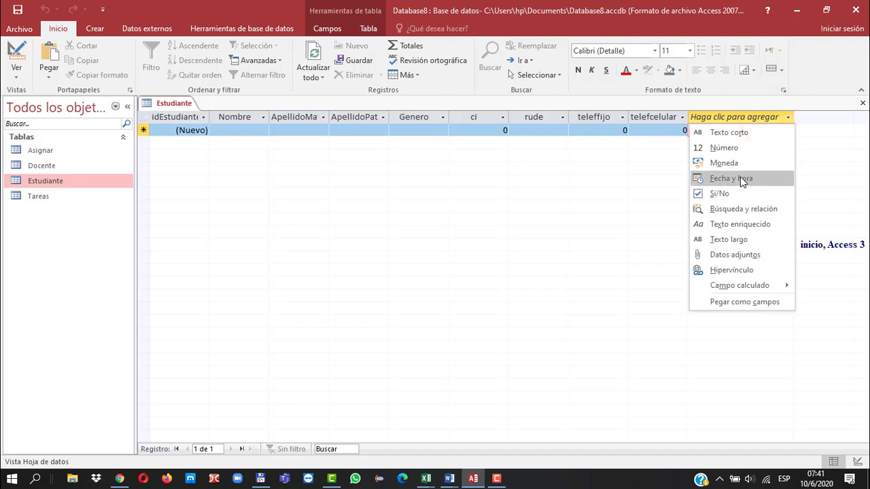
{"action": "left_click", "coordinate": [740, 178]}
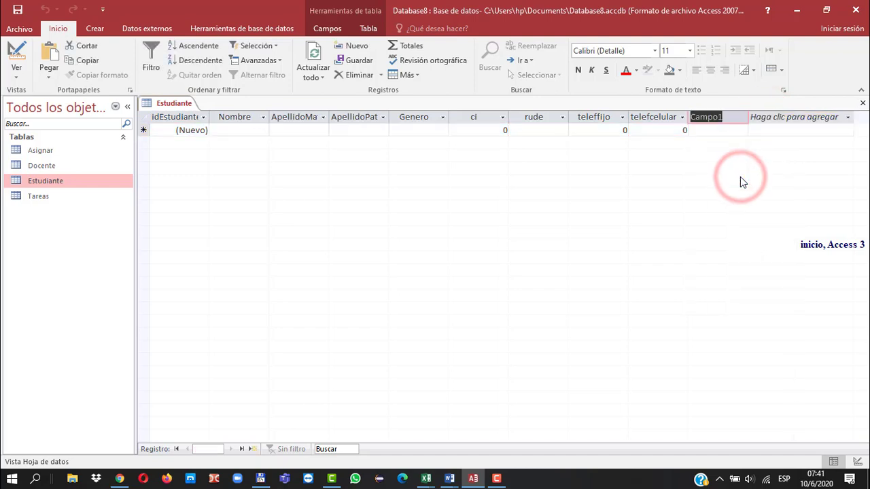
{"action": "type", "text": "fechain"}
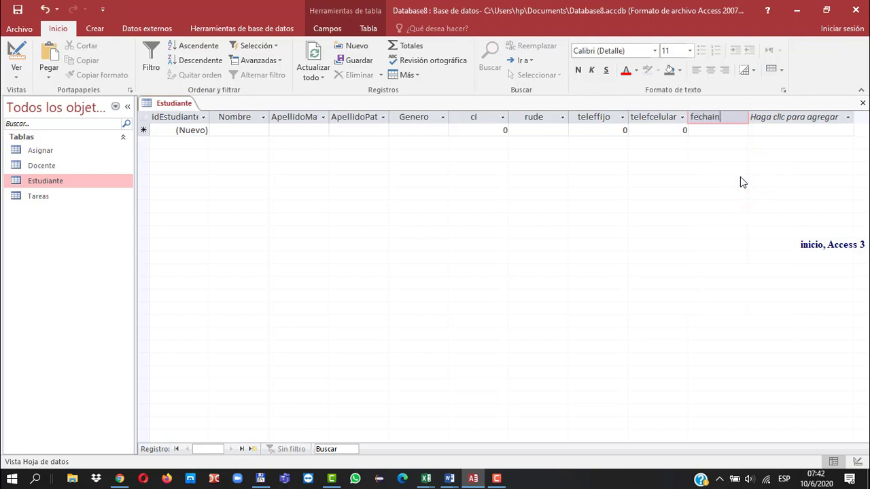
{"action": "type", "text": "scripcion"}
{"action": "left_click", "coordinate": [846, 117]}
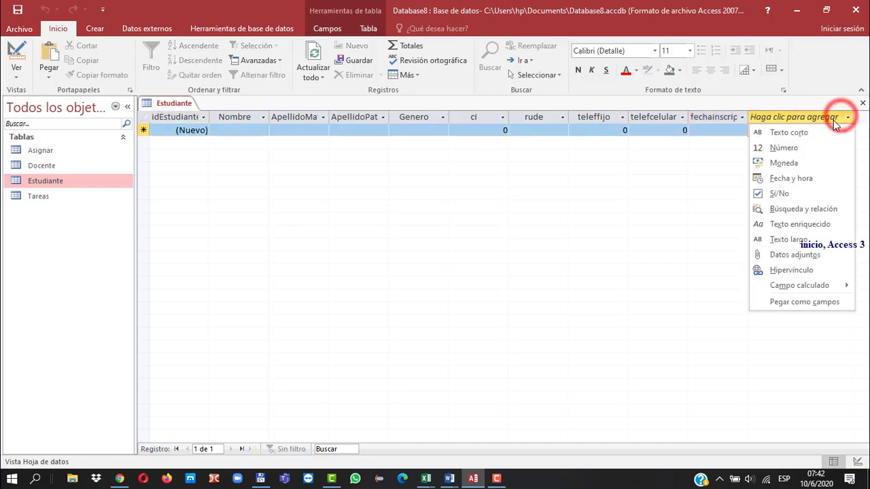
{"action": "left_click", "coordinate": [792, 179]}
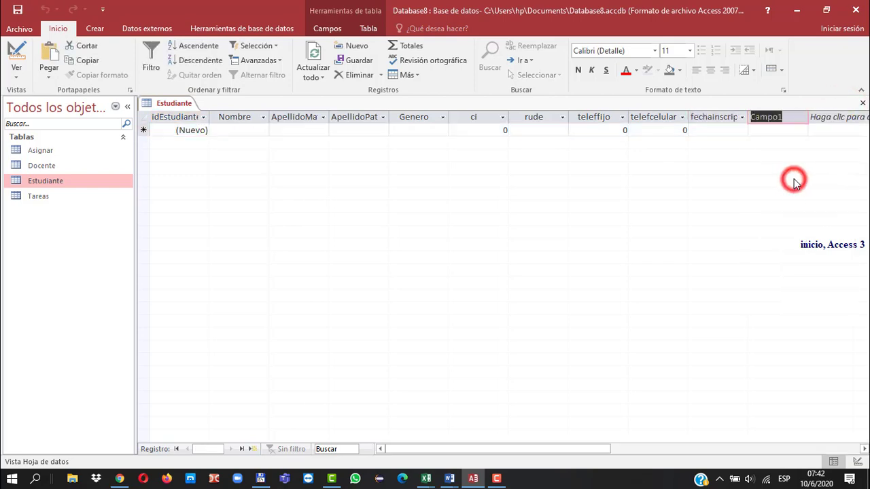
{"action": "type", "text": "fechare"}
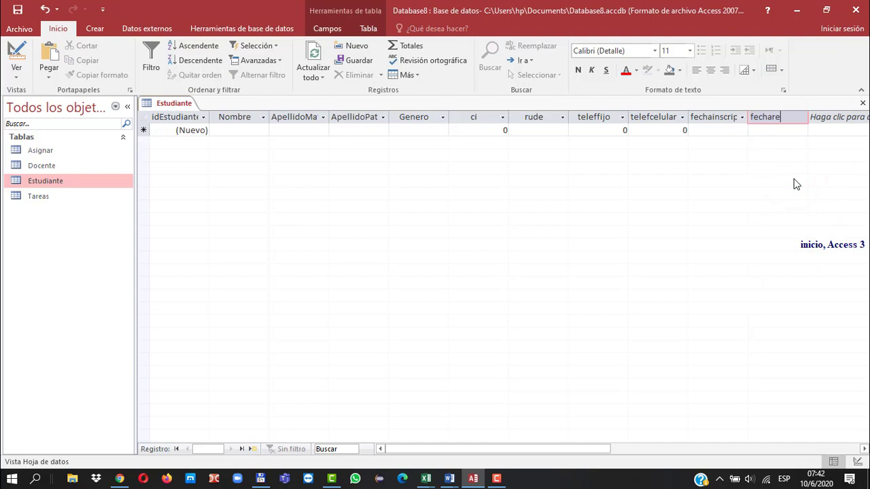
{"action": "type", "text": "tiro"}
- Add a Sí/No field named regular after fecharetiro in the Estudiante table
{"action": "left_click", "coordinate": [832, 117]}
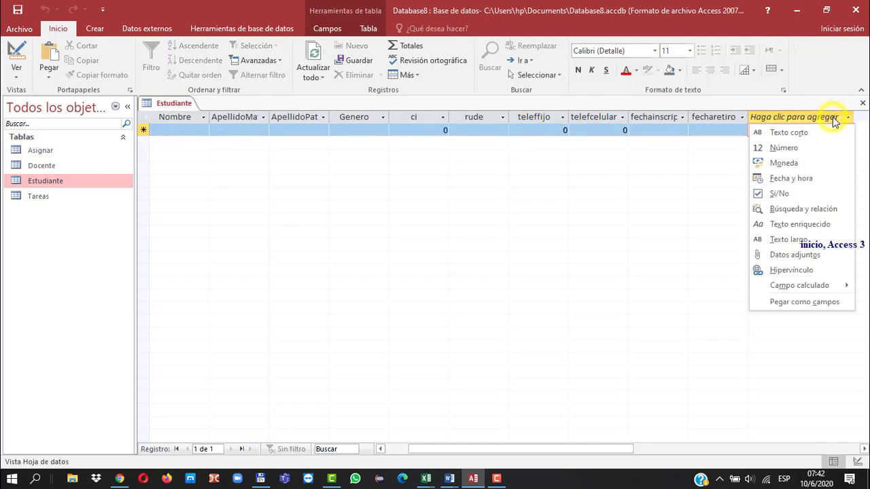
{"action": "left_click", "coordinate": [782, 194]}
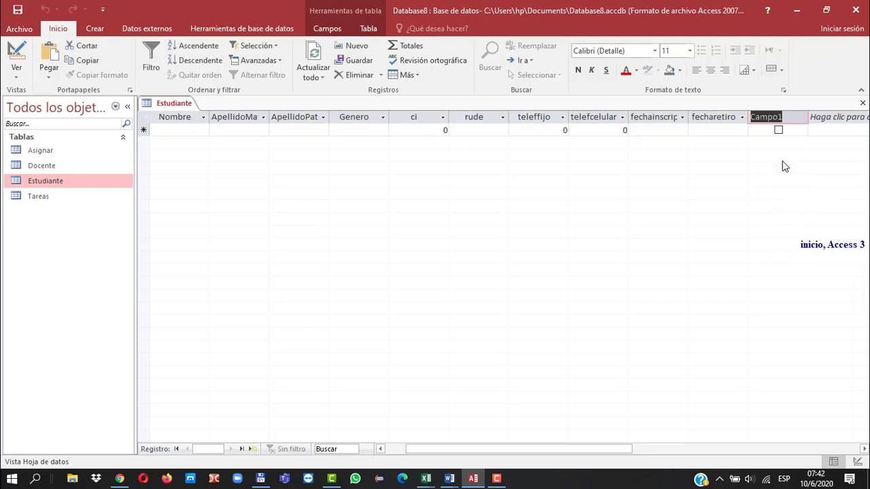
{"action": "type", "text": "regular"}
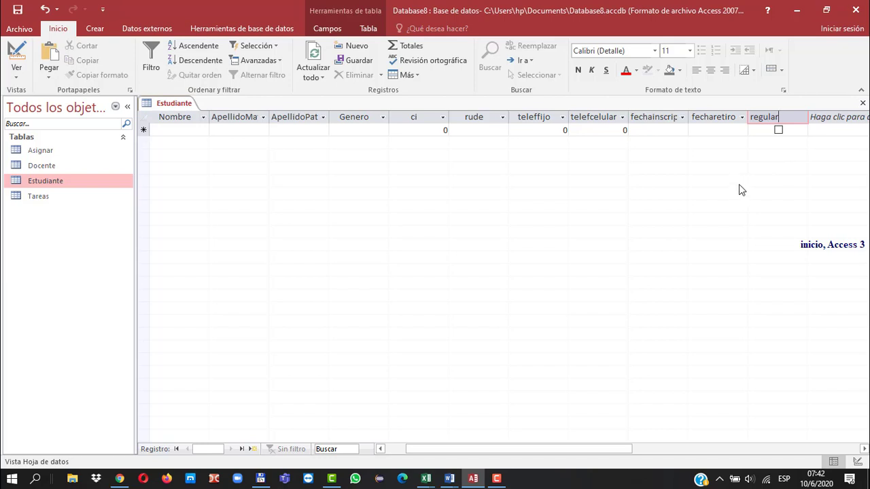
{"action": "left_click", "coordinate": [778, 133]}
- Open the Tareas table in datasheet view and rename its Id field idTareas
{"action": "double_click", "coordinate": [33, 197]}
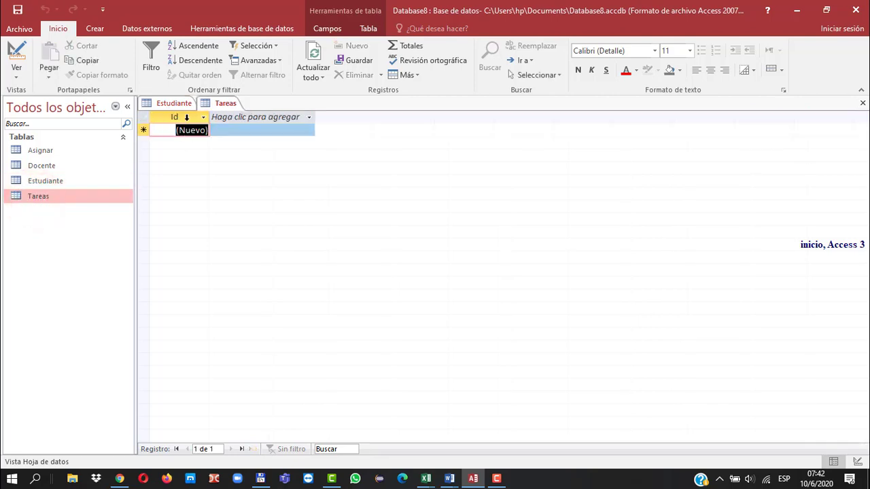
{"action": "right_click", "coordinate": [186, 117]}
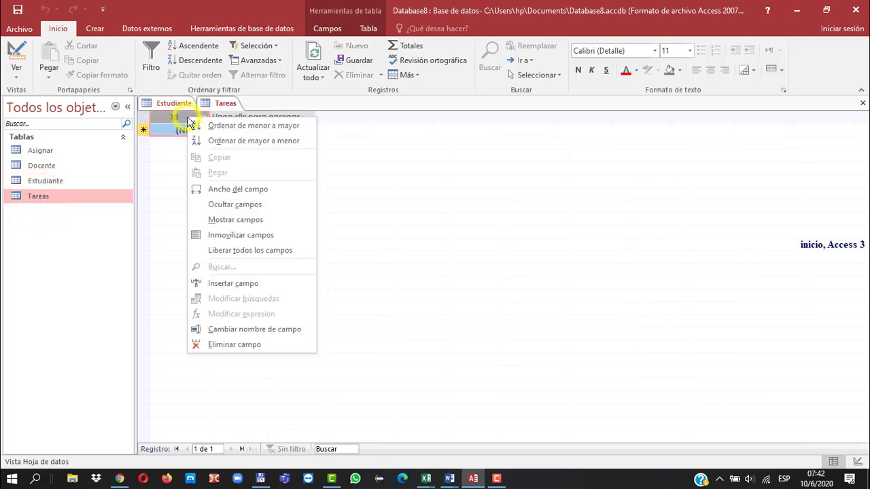
{"action": "left_click", "coordinate": [216, 328]}
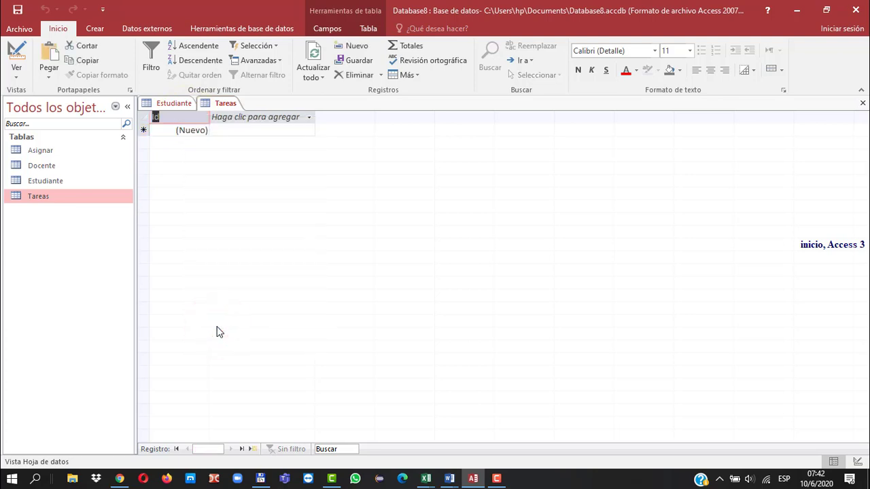
{"action": "type", "text": "id"}
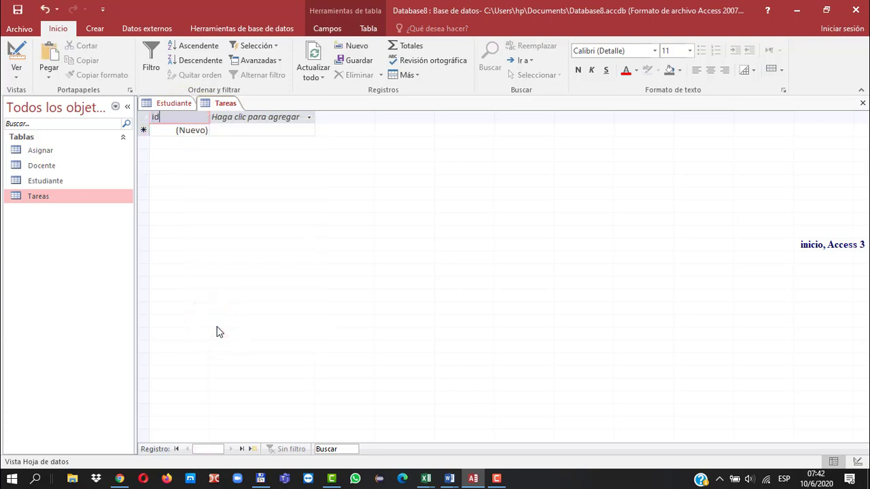
{"action": "type", "text": "tare"}
{"action": "key", "text": "BackSpace"}
{"action": "key", "text": "BackSpace"}
{"action": "key", "text": "BackSpace"}
{"action": "type", "text": "a"}
{"action": "key", "text": "Caps_Lock"}
{"action": "type", "text": "AREAS"}
{"action": "key", "text": "BackSpace"}
{"action": "key", "text": "BackSpace"}
{"action": "key", "text": "BackSpace"}
{"action": "key", "text": "BackSpace"}
{"action": "key", "text": "BackSpace"}
{"action": "key", "text": "BackSpace"}
{"action": "key", "text": "Caps_Lock"}
{"action": "type", "text": "are"}
- Add a Texto corto field named titulo and a Texto largo field named descripcion after idTareas in the Tareas table
{"action": "left_click", "coordinate": [308, 117]}
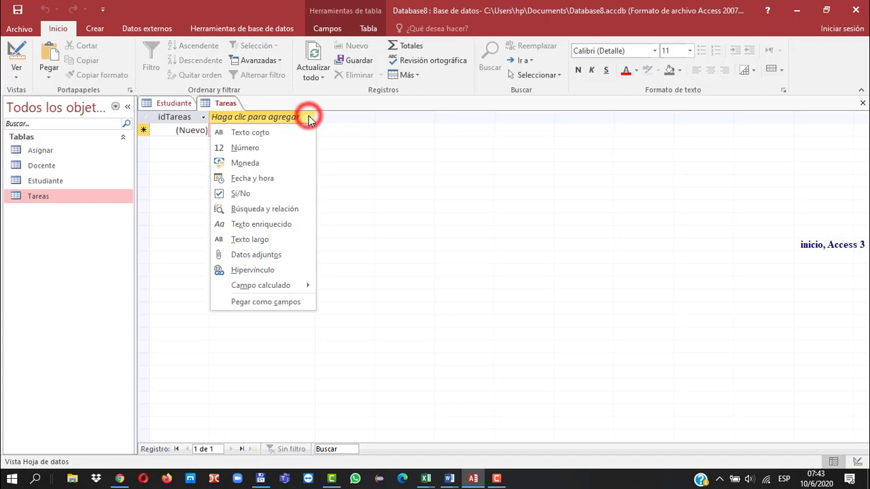
{"action": "left_click", "coordinate": [265, 138]}
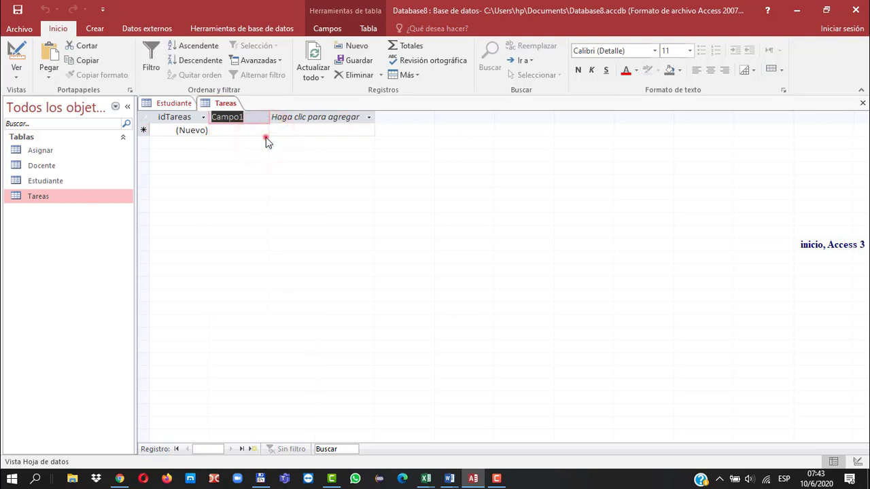
{"action": "type", "text": "titulo"}
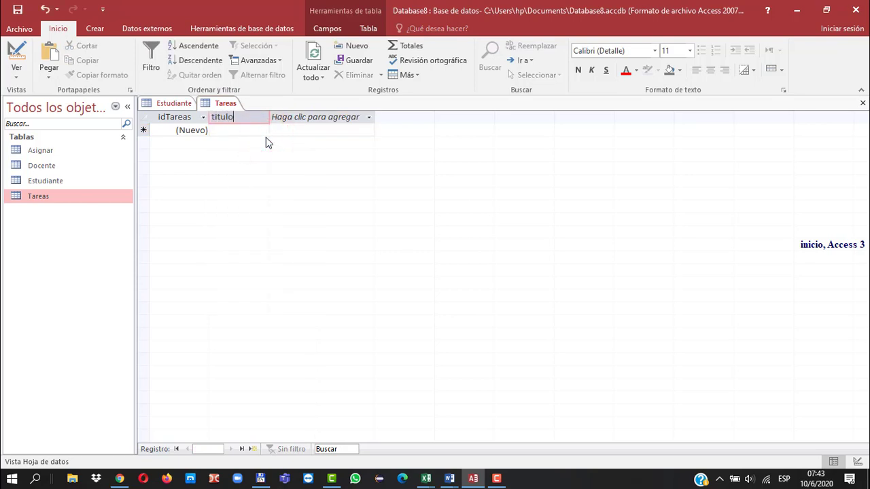
{"action": "left_click", "coordinate": [330, 118]}
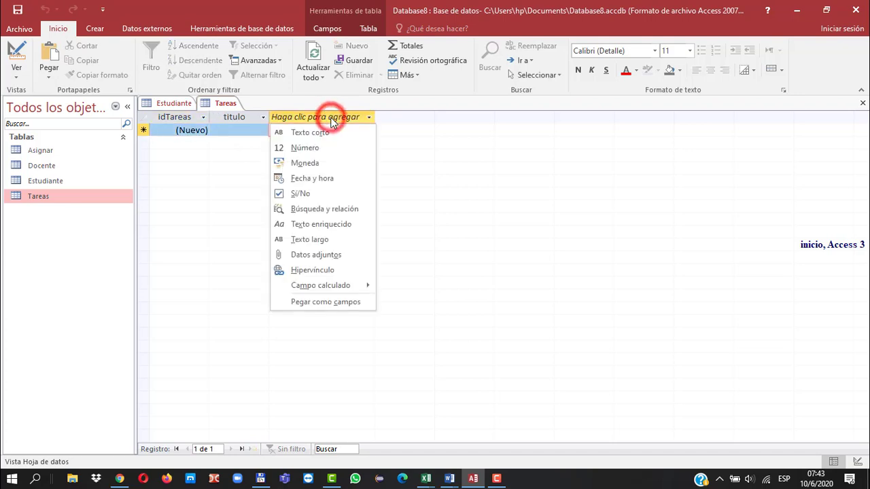
{"action": "left_click", "coordinate": [322, 237]}
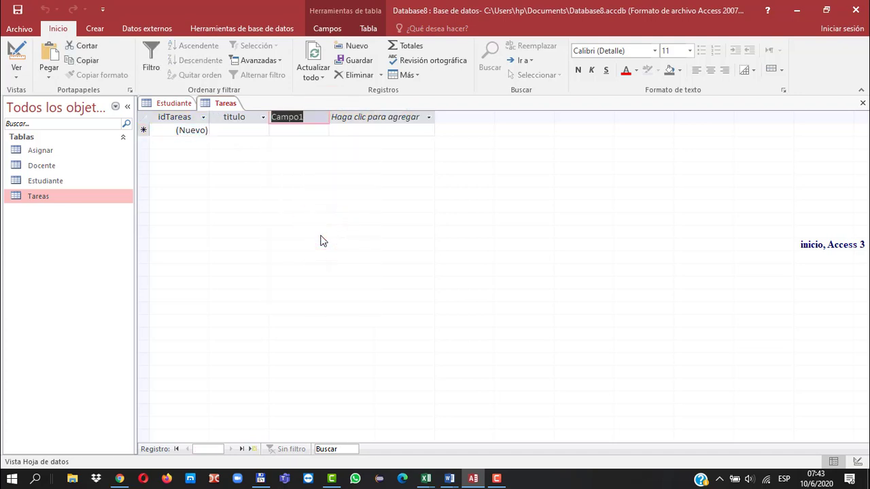
{"action": "type", "text": "descripcion"}
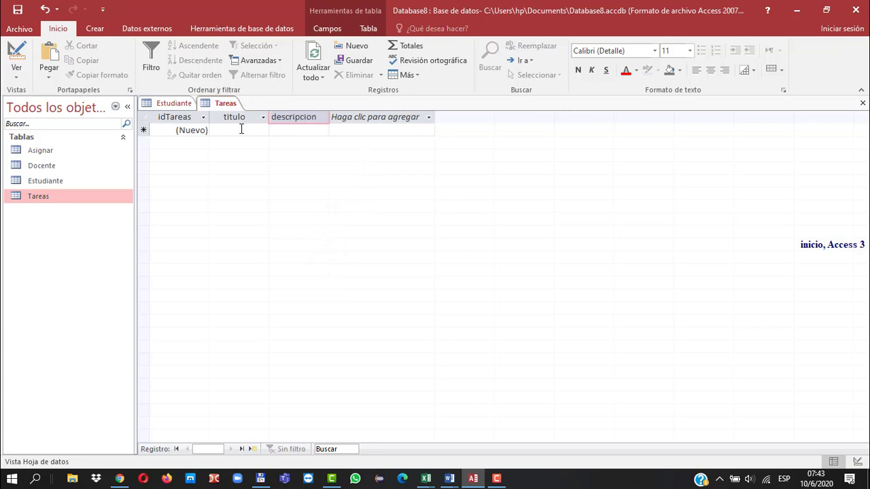
- Add a Fecha y hora field named fechacreacion after descripcion in the Tareas table
{"action": "left_click", "coordinate": [415, 117]}
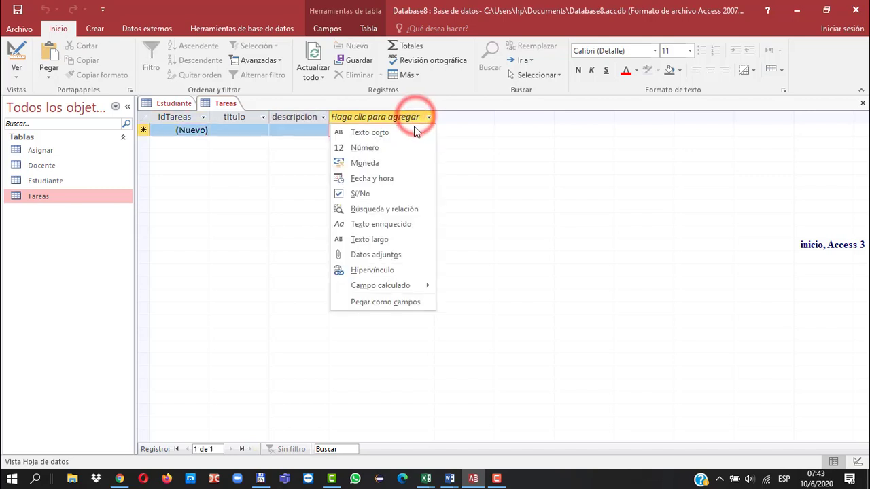
{"action": "left_click", "coordinate": [384, 181]}
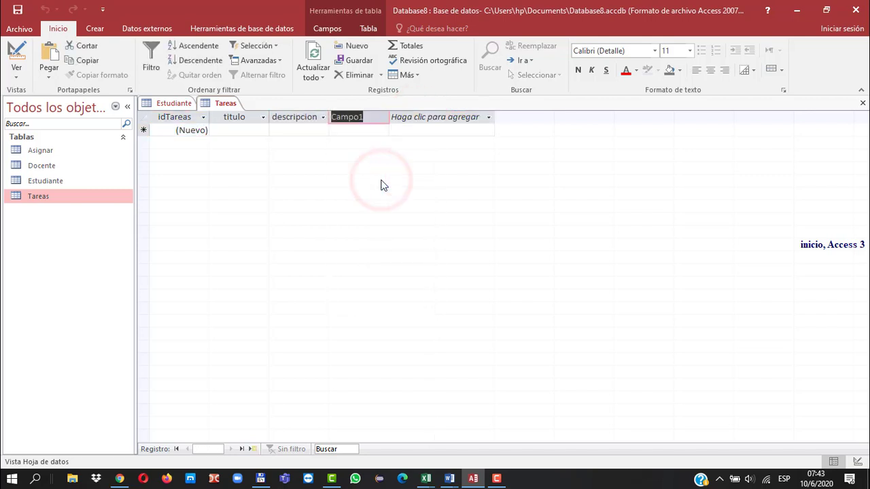
{"action": "type", "text": "fechacre"}
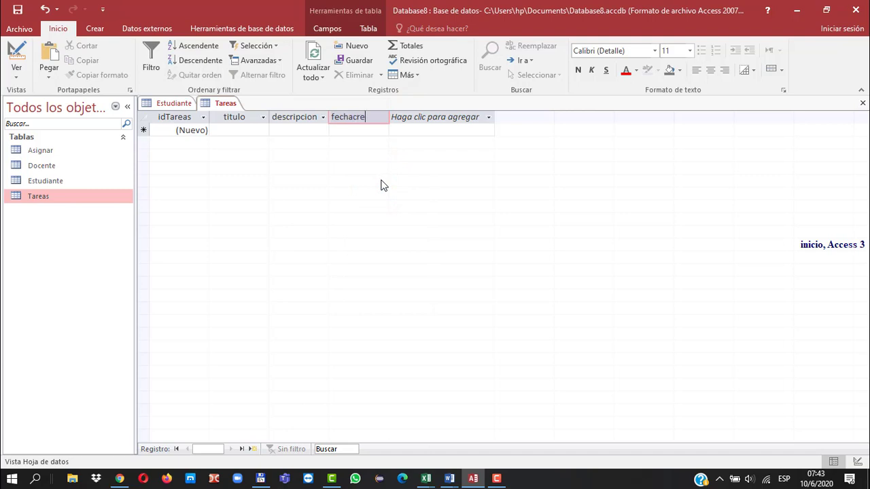
{"action": "type", "text": "acion"}
- Open the Asignar table in datasheet view and rename its Id field idAsignar
{"action": "left_click", "coordinate": [48, 152]}
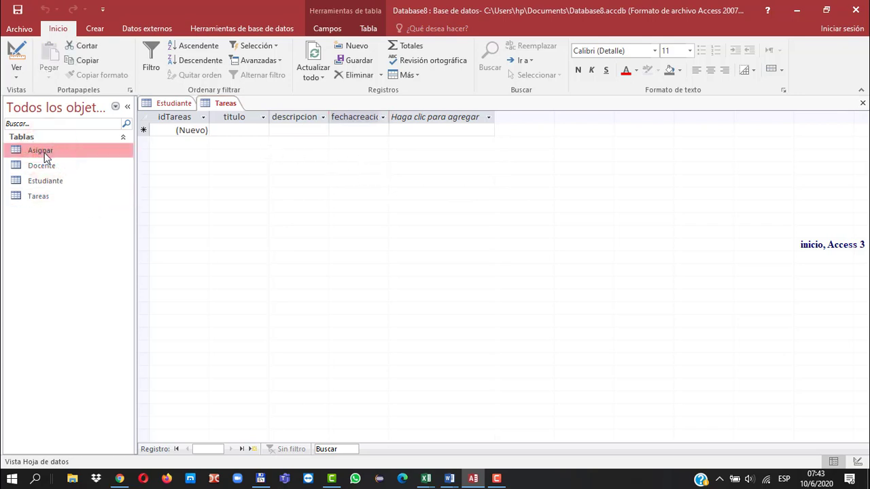
{"action": "double_click", "coordinate": [45, 152]}
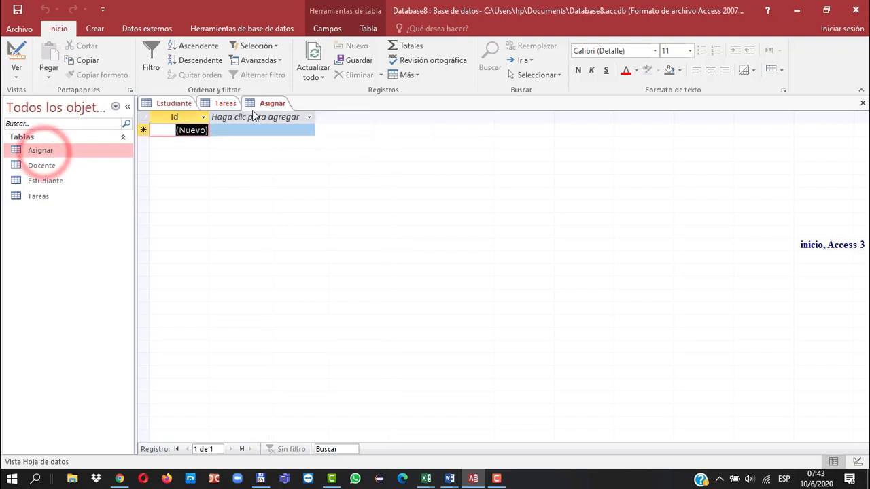
{"action": "right_click", "coordinate": [179, 117]}
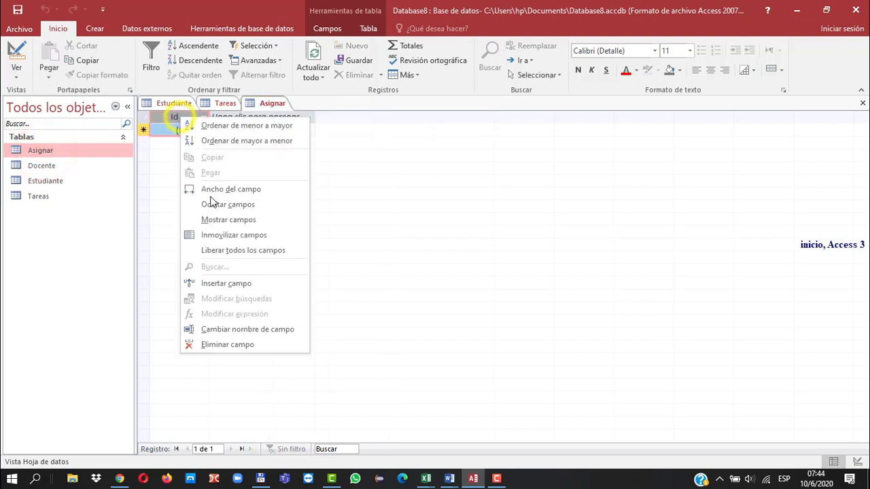
{"action": "left_click", "coordinate": [241, 329]}
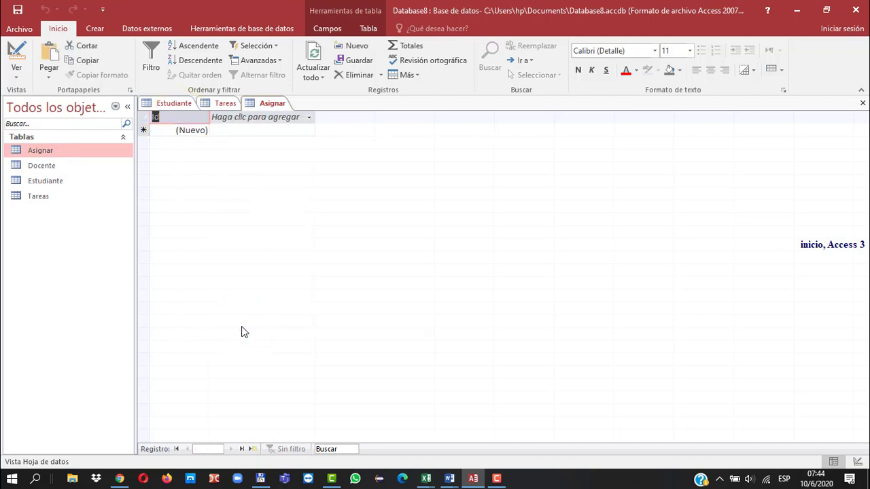
{"action": "type", "text": "idAsignar"}
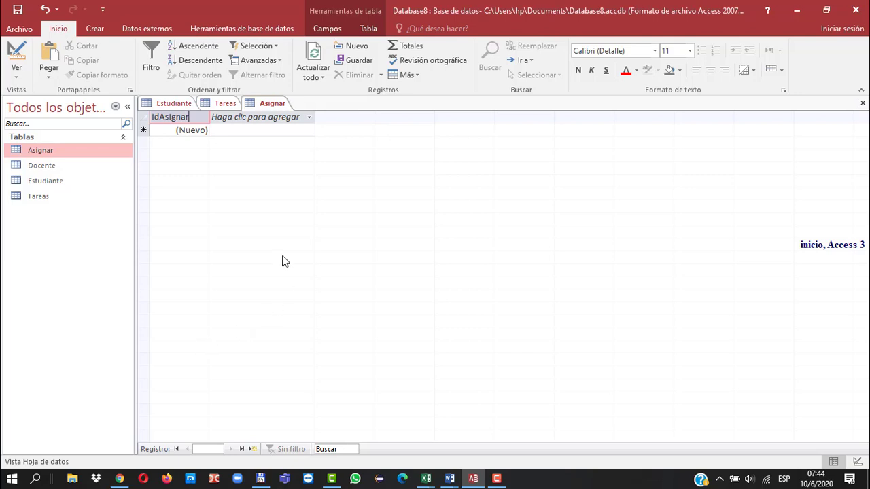
- Add a Texto corto field named detalle after idAsignar in the Asignar table
{"action": "left_click", "coordinate": [245, 125]}
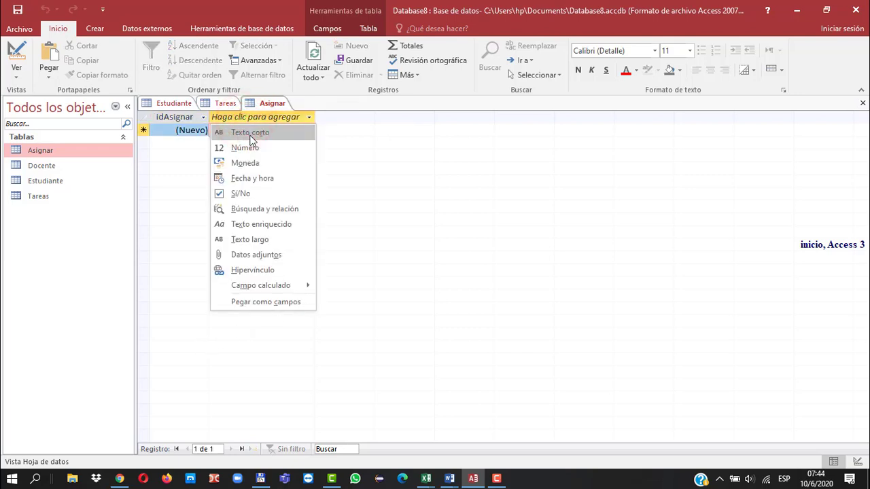
{"action": "left_click", "coordinate": [249, 133]}
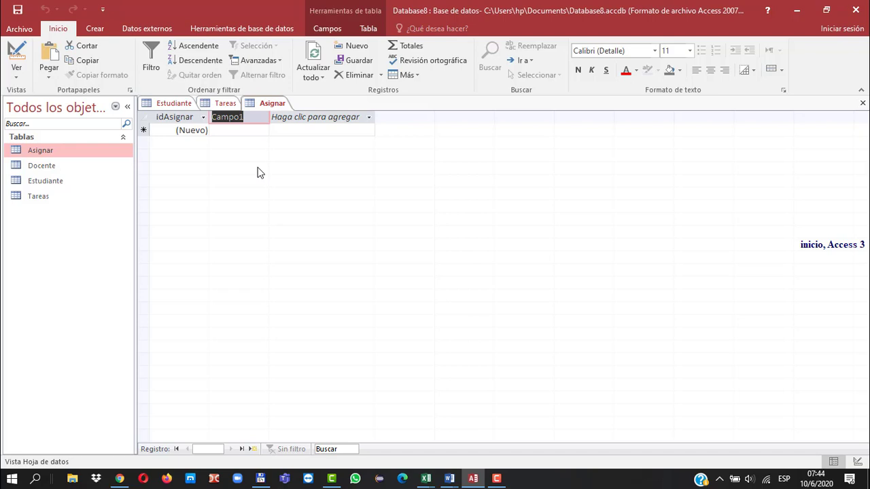
{"action": "type", "text": "detalle"}
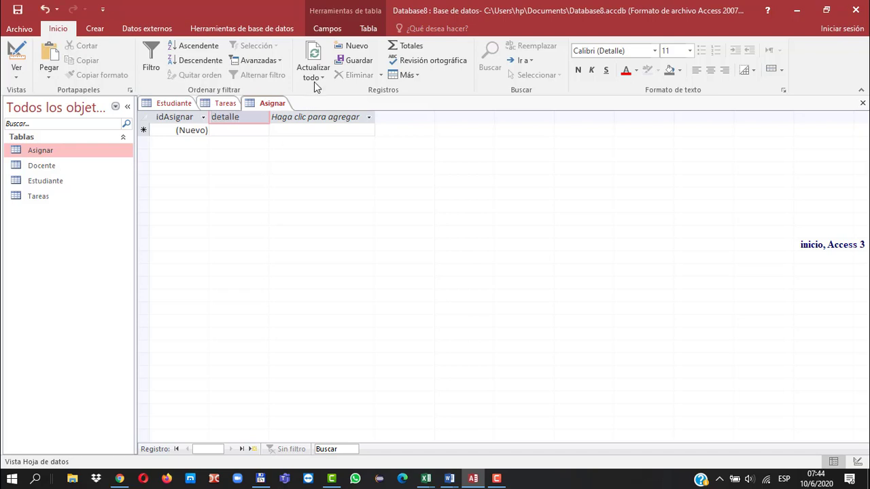
- Add two Fecha y hora fields named fechaasigna and fechalimite after detalle in the Asignar table
{"action": "left_click", "coordinate": [325, 120]}
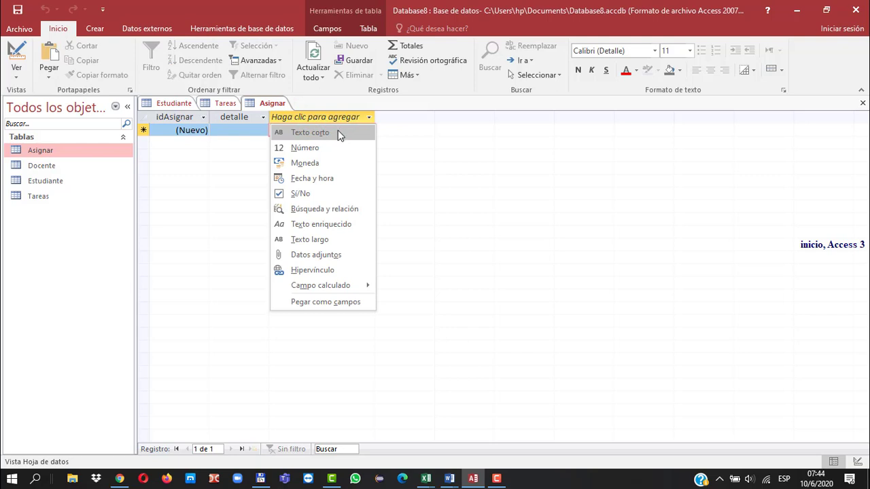
{"action": "left_click", "coordinate": [338, 178]}
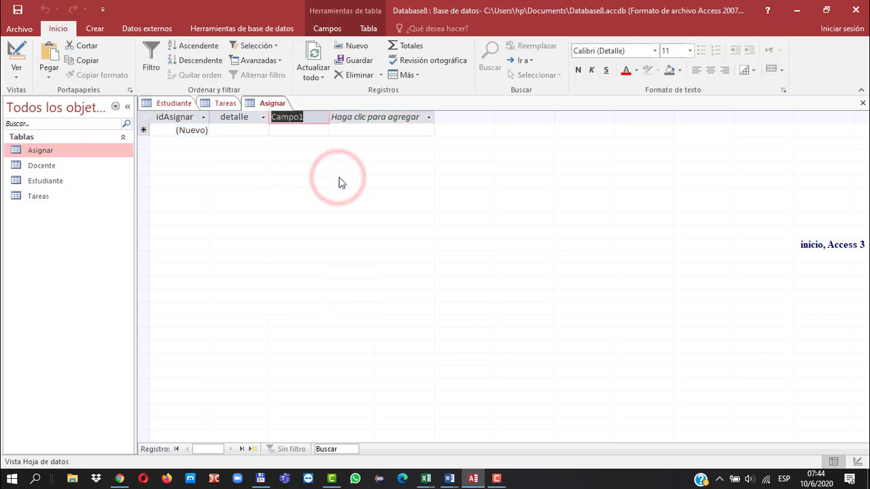
{"action": "type", "text": "ef"}
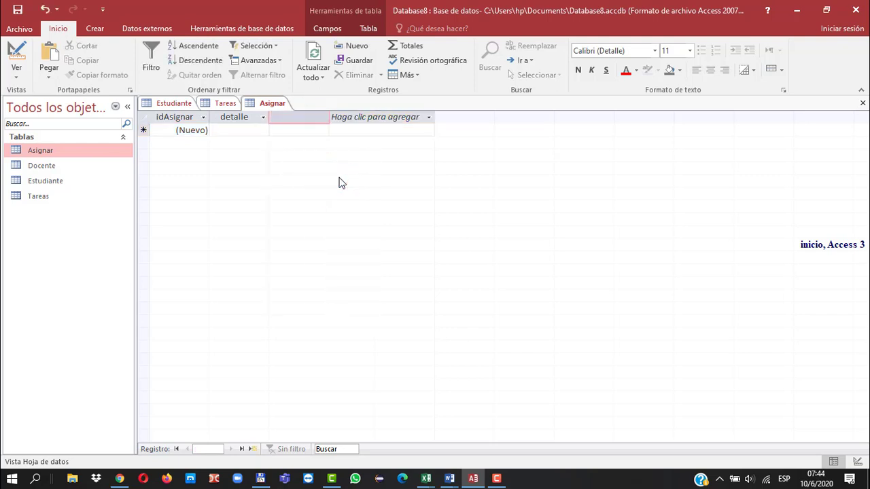
{"action": "type", "text": "fechaasigan"}
{"action": "left_click", "coordinate": [364, 121]}
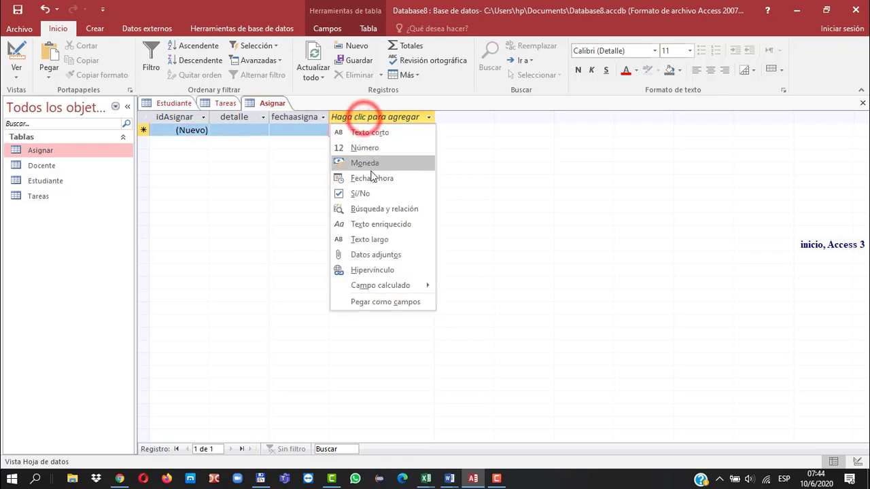
{"action": "left_click", "coordinate": [371, 177]}
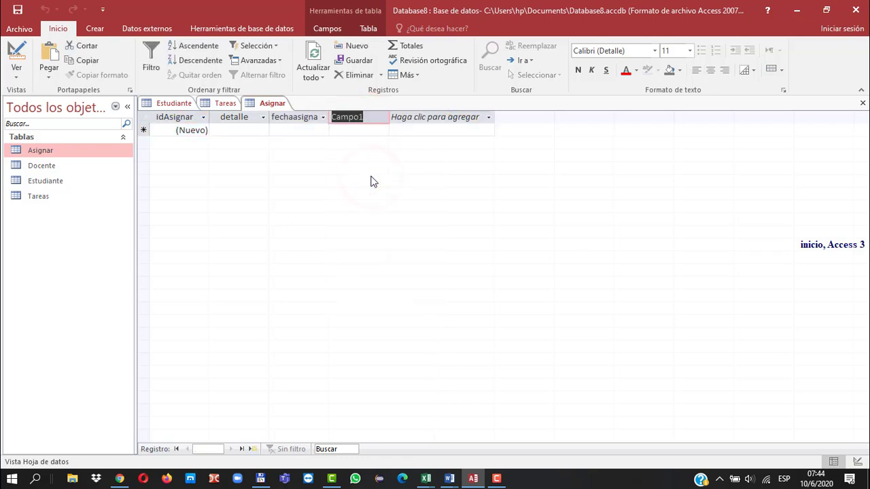
{"action": "type", "text": "fecha"}
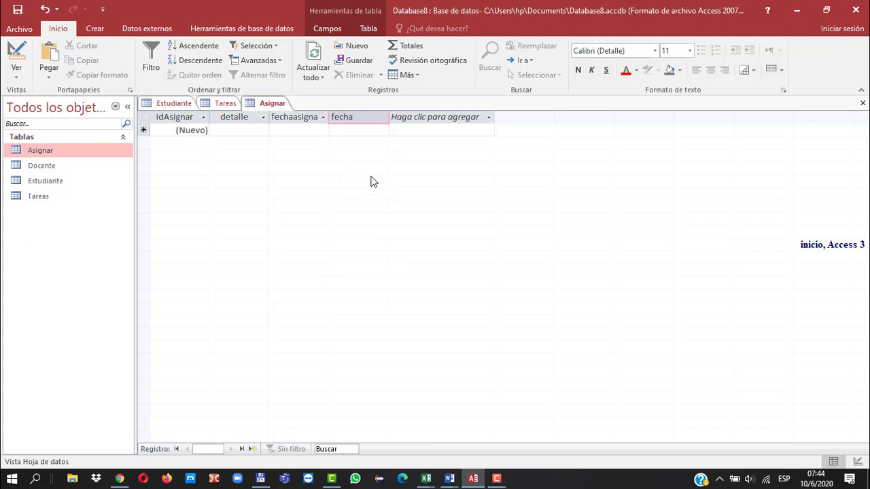
{"action": "type", "text": "limite"}
- Add a Número field named idTarea after fechalimite in the Asignar table
{"action": "left_click", "coordinate": [424, 118]}
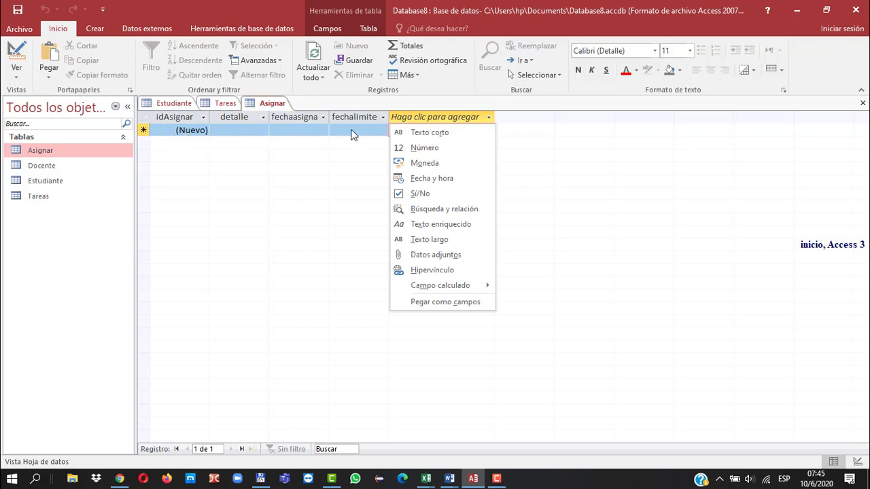
{"action": "left_click", "coordinate": [431, 148]}
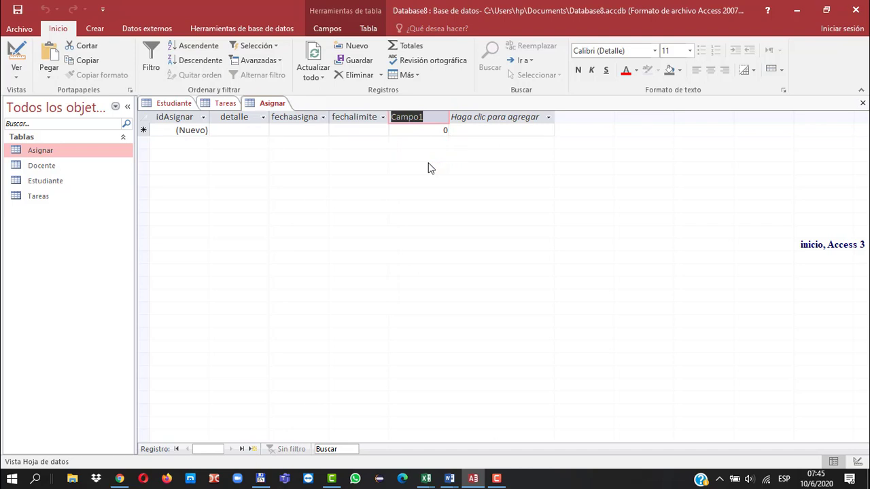
{"action": "type", "text": "id"}
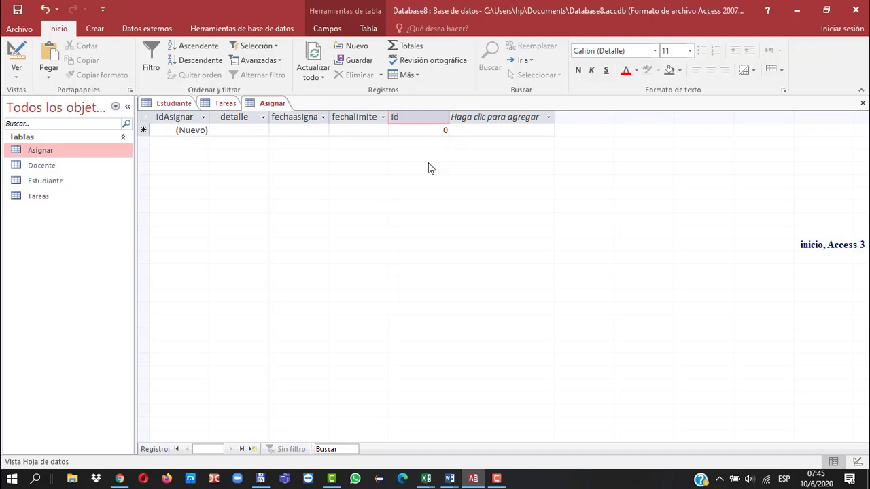
{"action": "type", "text": "tare"}
{"action": "key", "text": "BackSpace"}
{"action": "key", "text": "BackSpace"}
{"action": "key", "text": "BackSpace"}
{"action": "key", "text": "BackSpace"}
{"action": "key", "text": "BackSpace"}
{"action": "type", "text": "Tare"}
- Add two Número fields named idEstudiante and idDocente after idTarea in the Asignar table
{"action": "left_click", "coordinate": [499, 117]}
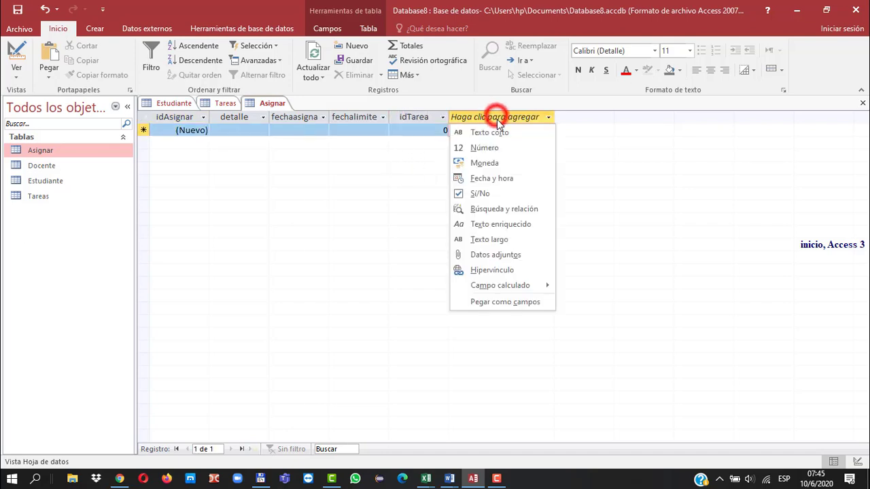
{"action": "left_click", "coordinate": [498, 148]}
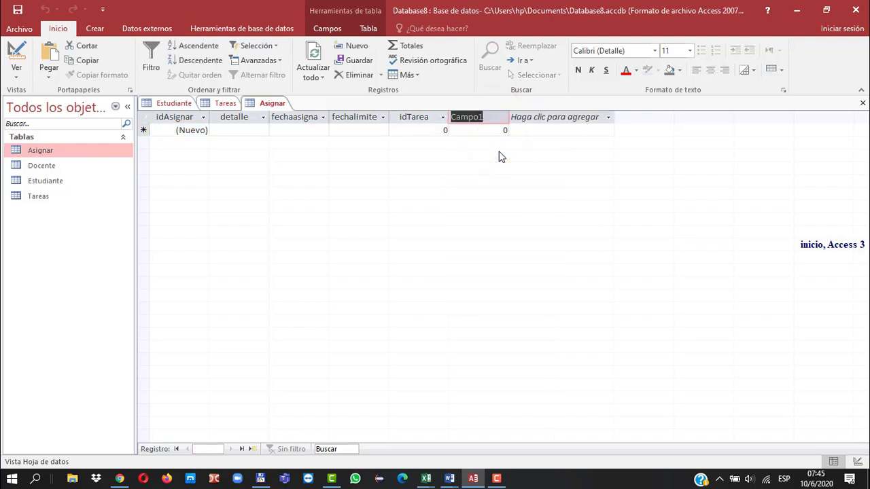
{"action": "type", "text": "idEst"}
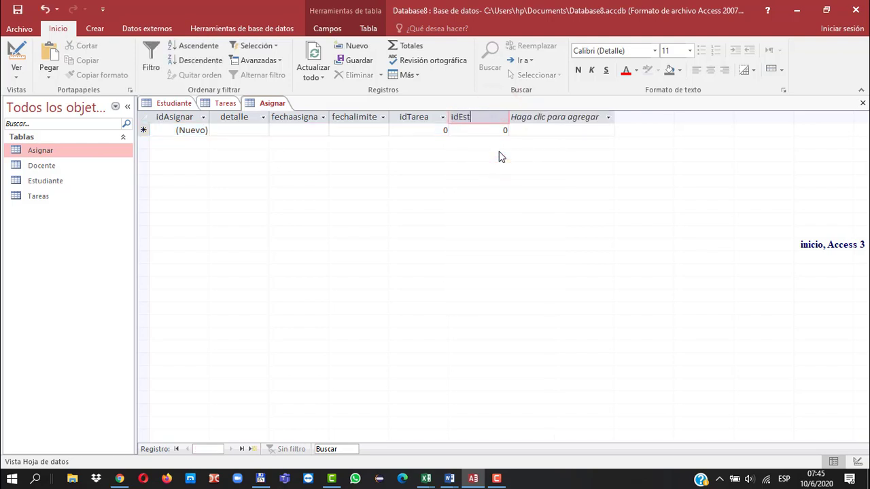
{"action": "type", "text": "udiante"}
{"action": "left_click", "coordinate": [551, 120]}
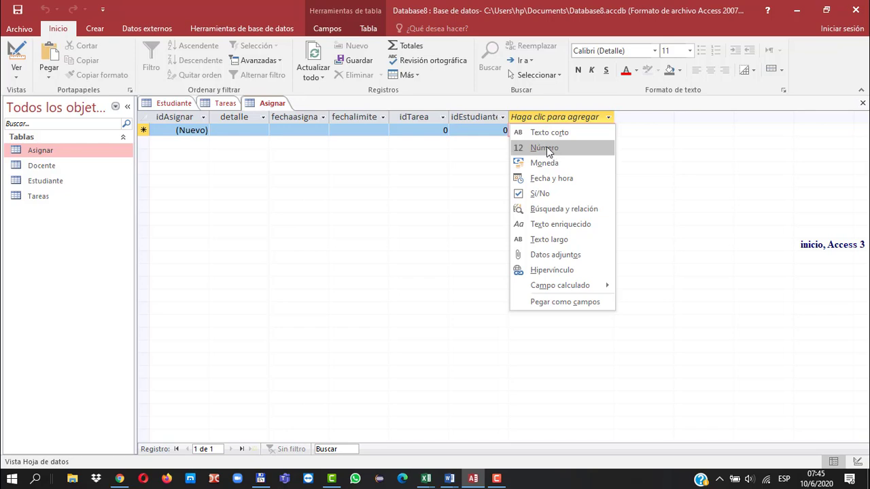
{"action": "left_click", "coordinate": [548, 148]}
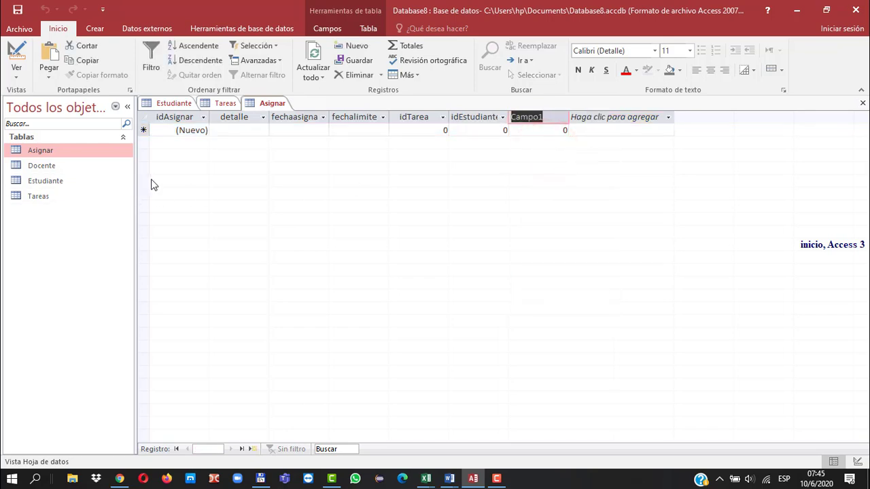
{"action": "type", "text": "idDocente"}
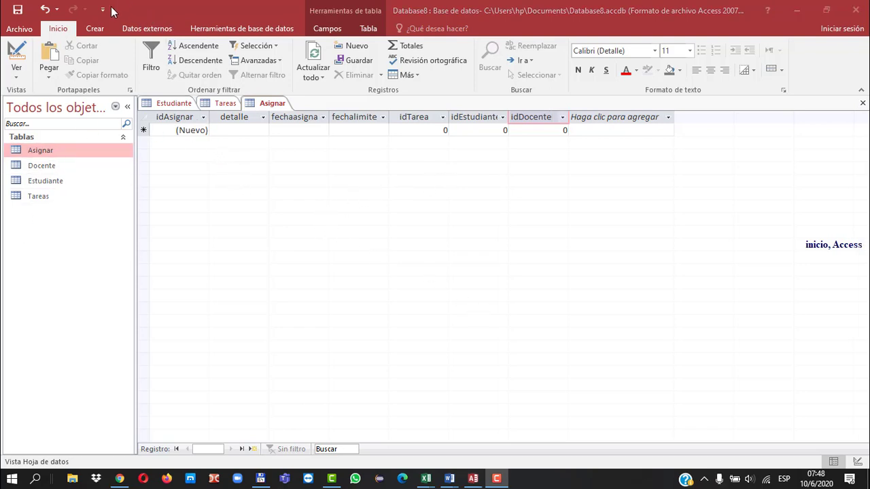
{"action": "left_click", "coordinate": [96, 25]}
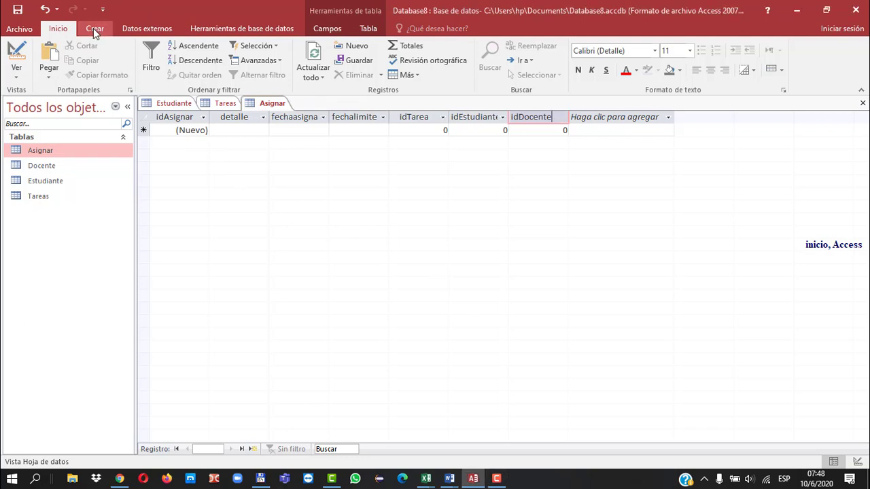
{"action": "left_click", "coordinate": [93, 28]}
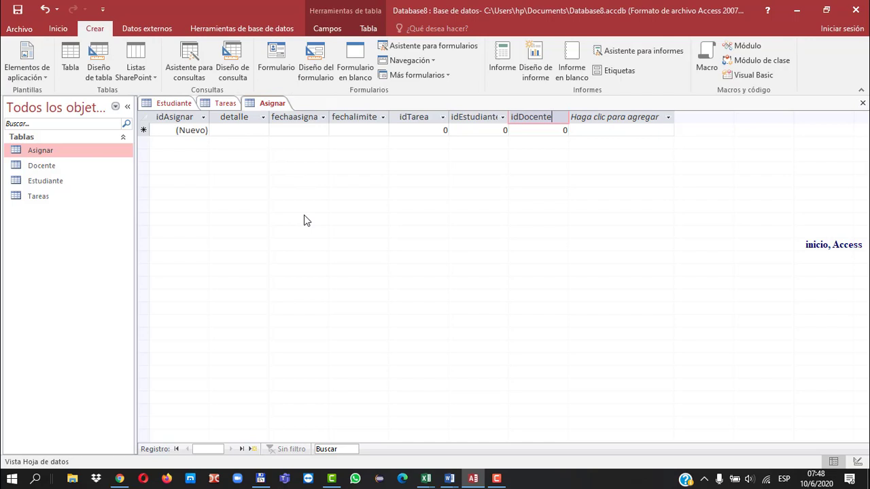
{"action": "left_click", "coordinate": [155, 29]}
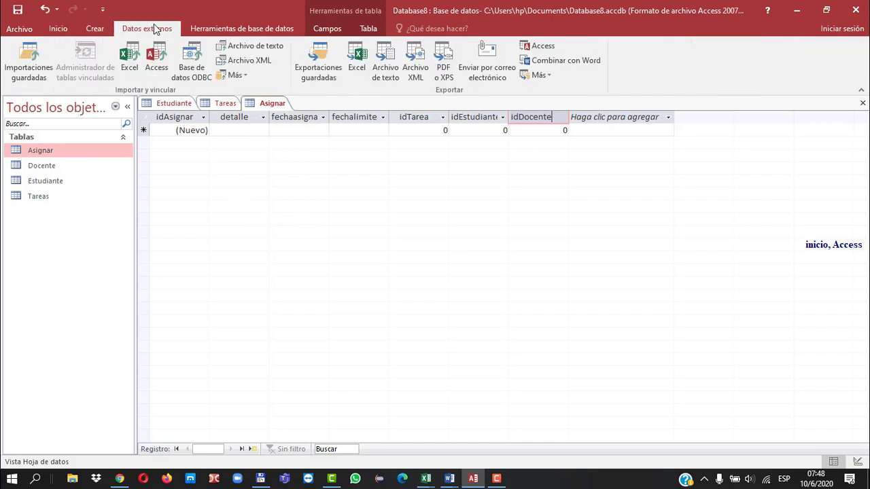
- Open the database's Relationships diagram and add the Asignar, Docente, Estudiante and Tareas tables to it
{"action": "left_click", "coordinate": [202, 30]}
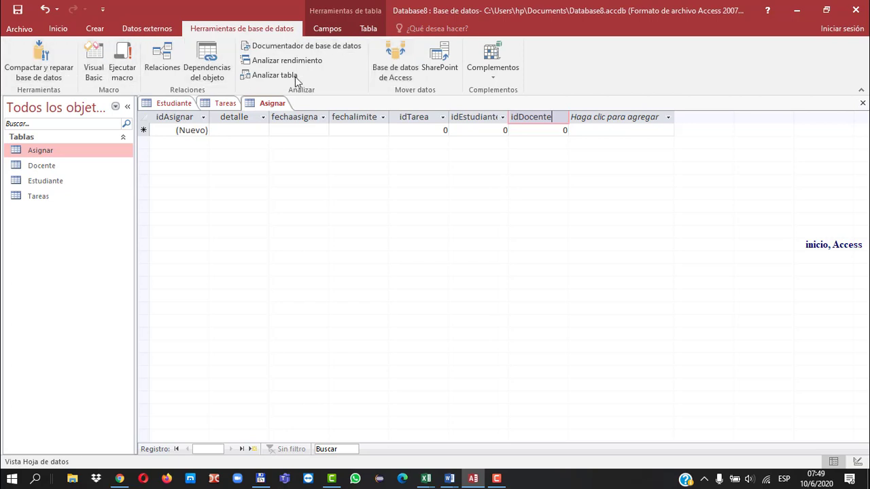
{"action": "left_click", "coordinate": [163, 57]}
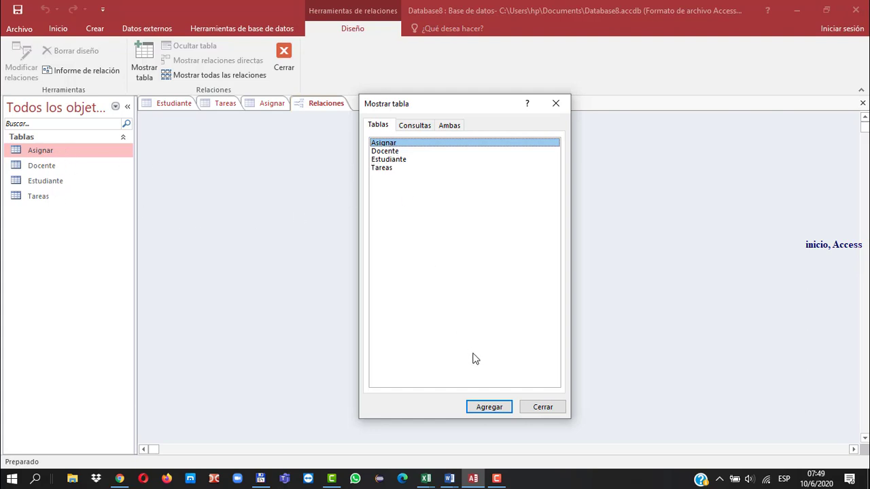
{"action": "left_click", "coordinate": [489, 407]}
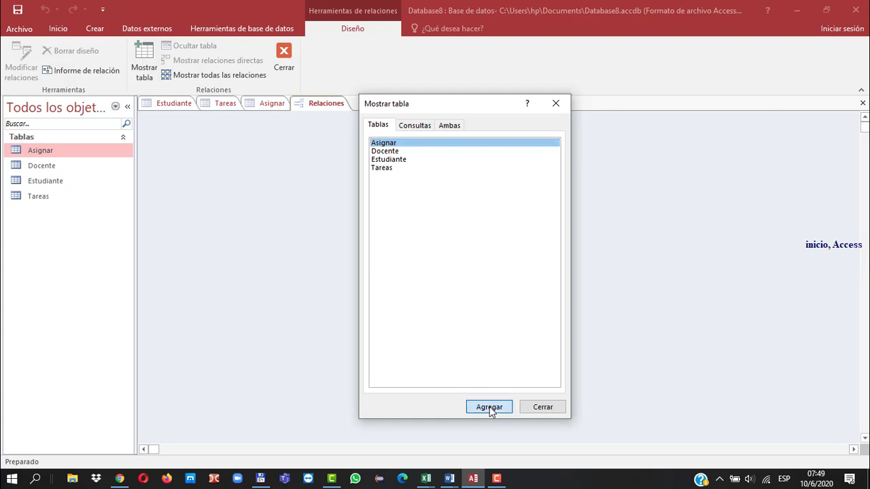
{"action": "left_click", "coordinate": [389, 150]}
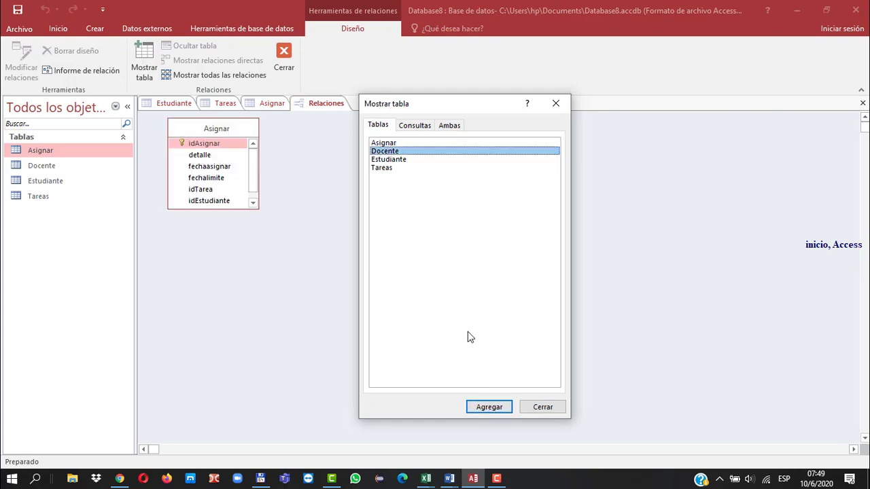
{"action": "left_click", "coordinate": [486, 407]}
{"action": "left_click", "coordinate": [389, 161]}
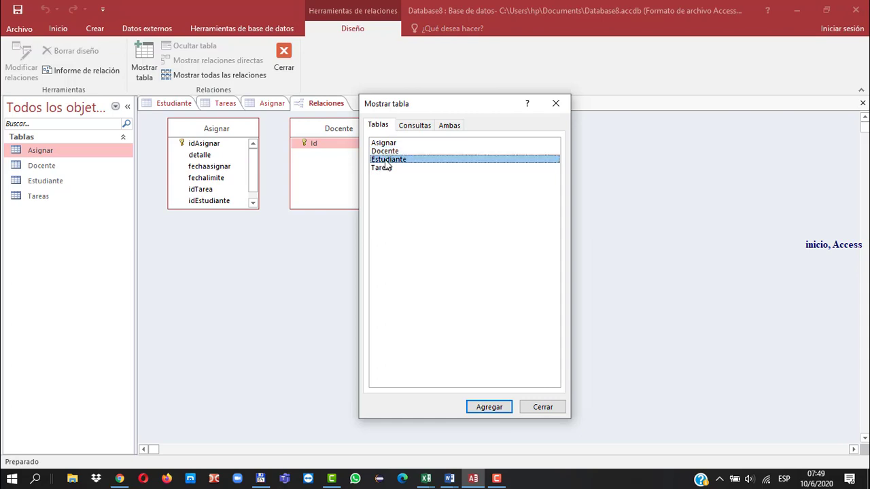
{"action": "left_click", "coordinate": [469, 406]}
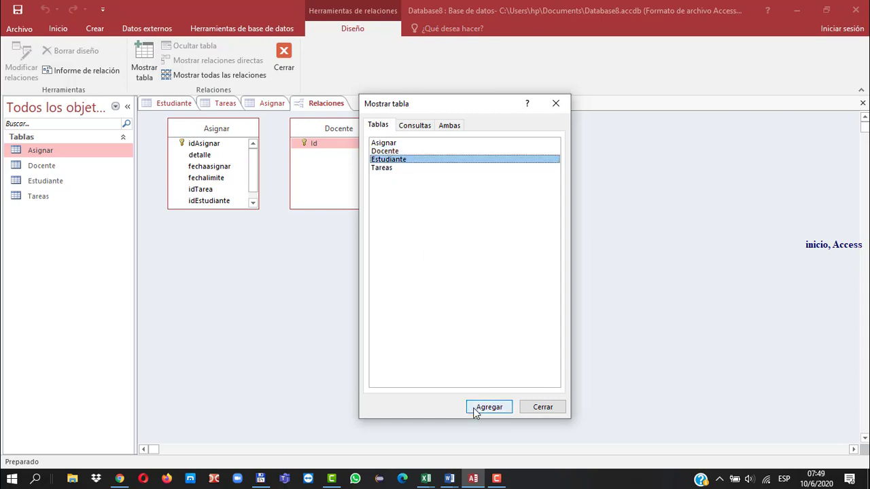
{"action": "left_click", "coordinate": [382, 168]}
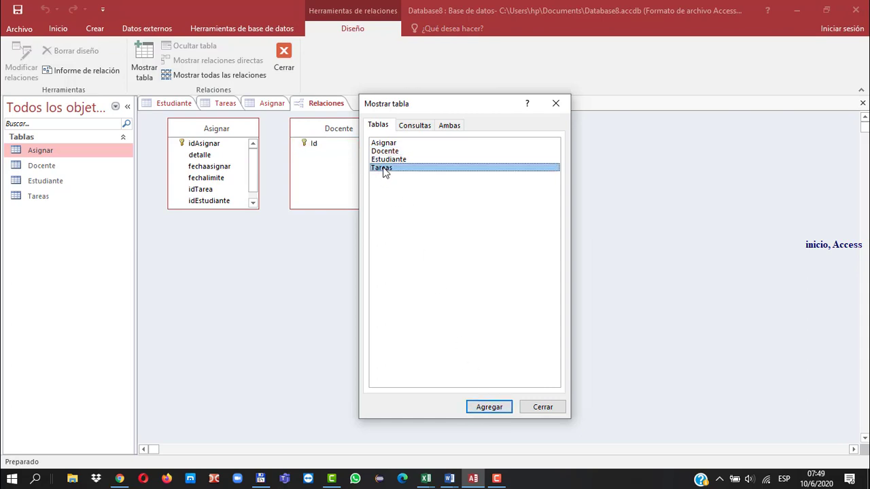
{"action": "left_click", "coordinate": [489, 408]}
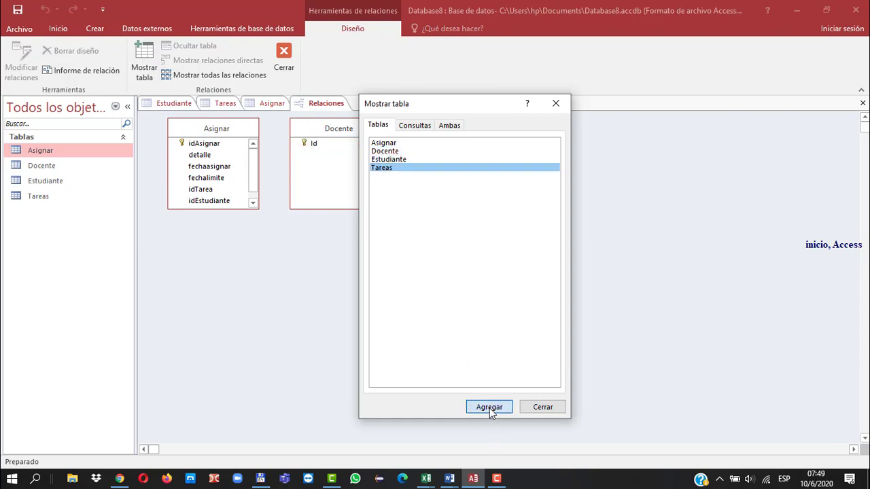
{"action": "left_click", "coordinate": [556, 104]}
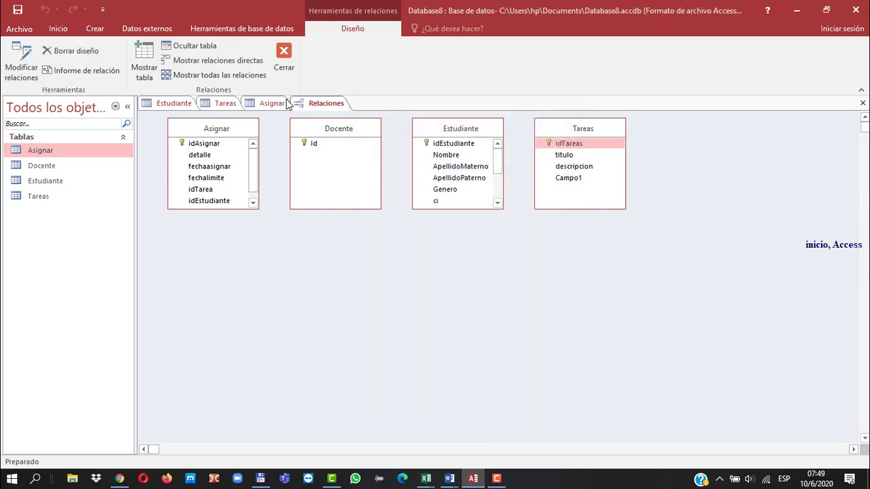
- Open the Docente table and rename its Id field to idDocente
{"action": "left_click", "coordinate": [326, 103]}
{"action": "double_click", "coordinate": [35, 168]}
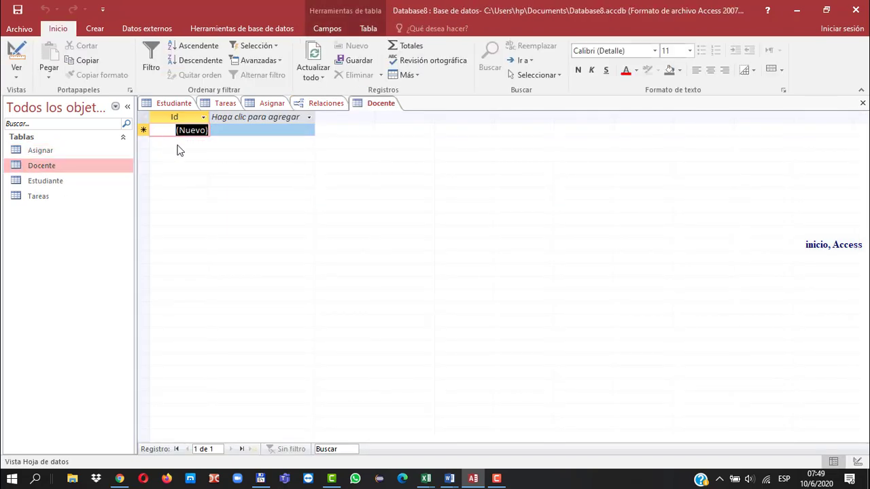
{"action": "left_click", "coordinate": [202, 118]}
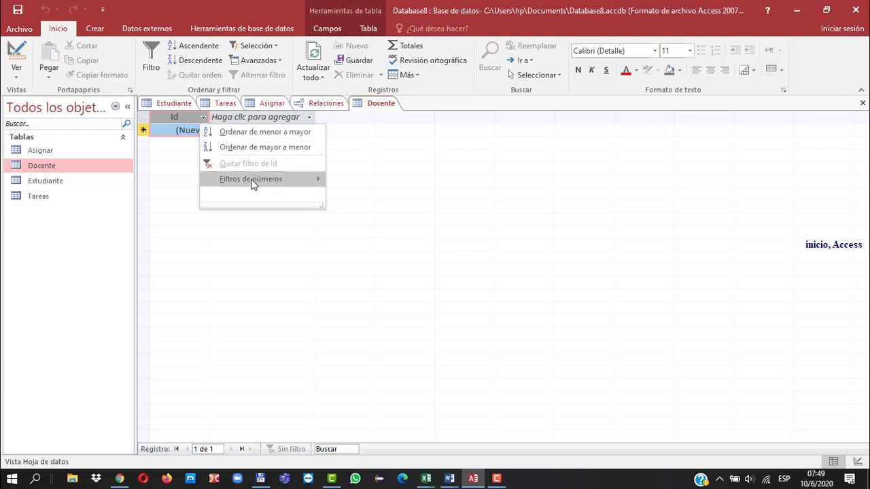
{"action": "left_click", "coordinate": [182, 115]}
{"action": "right_click", "coordinate": [181, 114]}
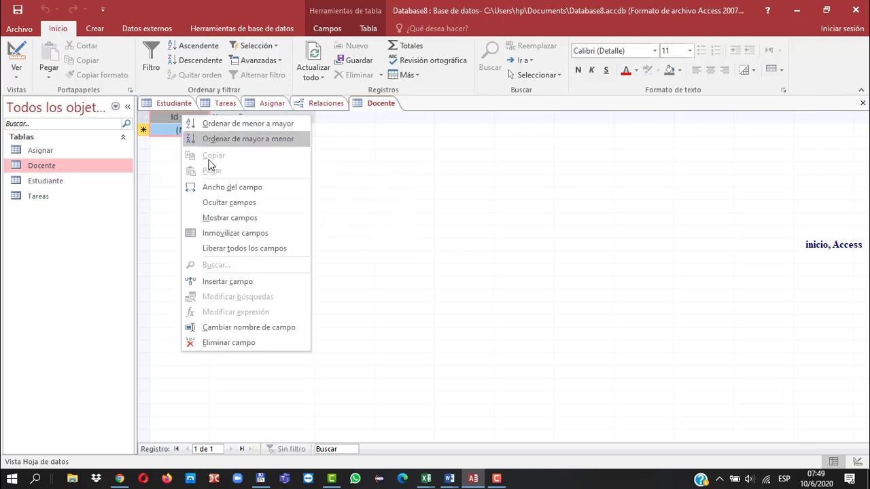
{"action": "left_click", "coordinate": [249, 328]}
{"action": "type", "text": "idDocente"}
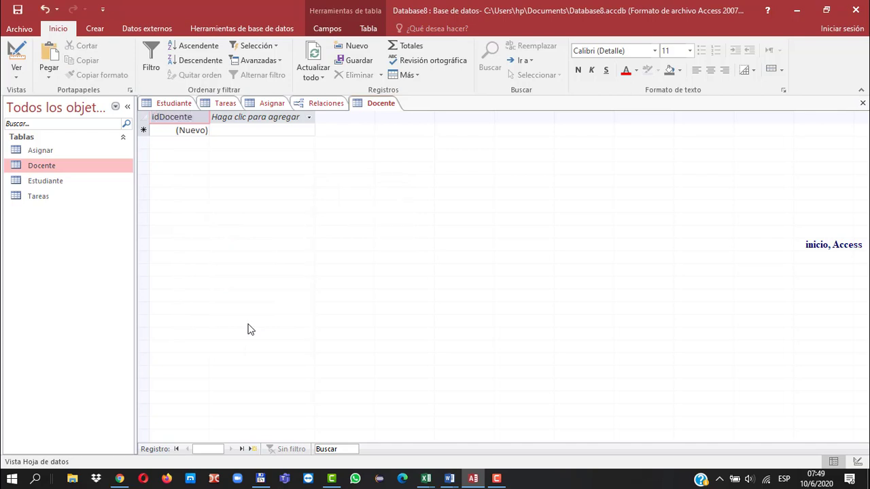
- Add two Texto corto fields named nombre and apellidosmaterno after idDocente in the Docente table
{"action": "left_click", "coordinate": [310, 118]}
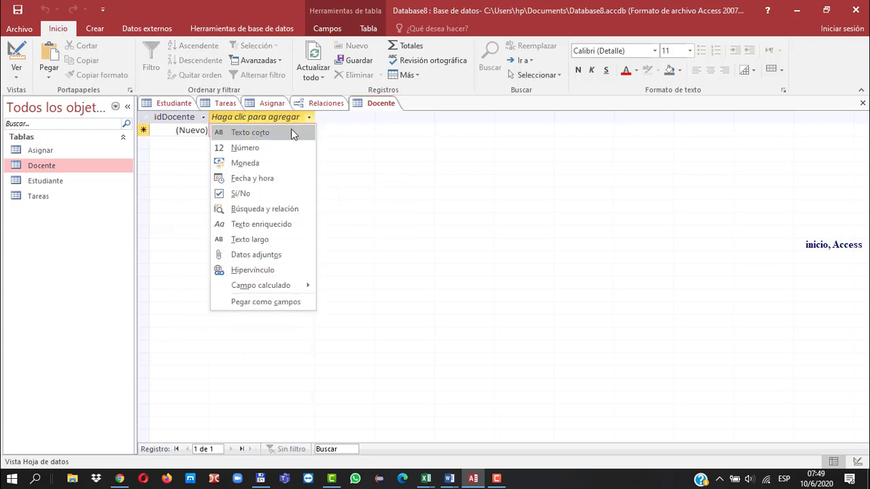
{"action": "left_click", "coordinate": [290, 132]}
{"action": "type", "text": "nom"}
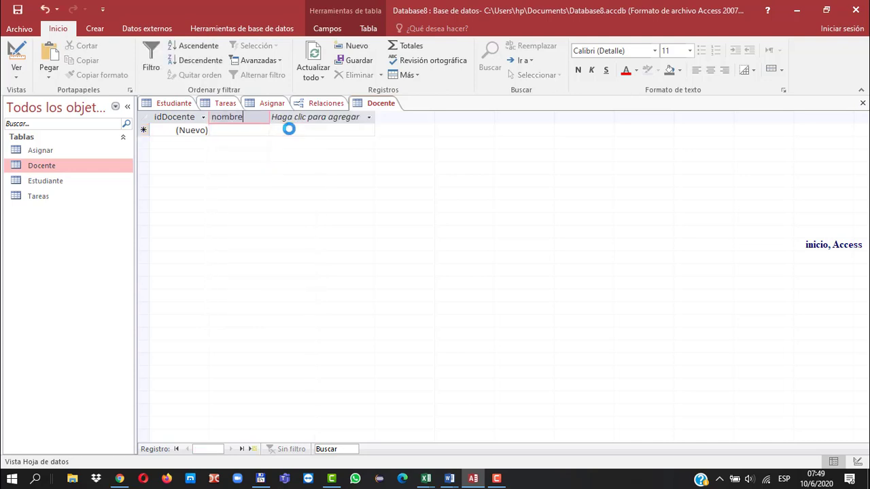
{"action": "type", "text": "bre"}
{"action": "left_click", "coordinate": [344, 117]}
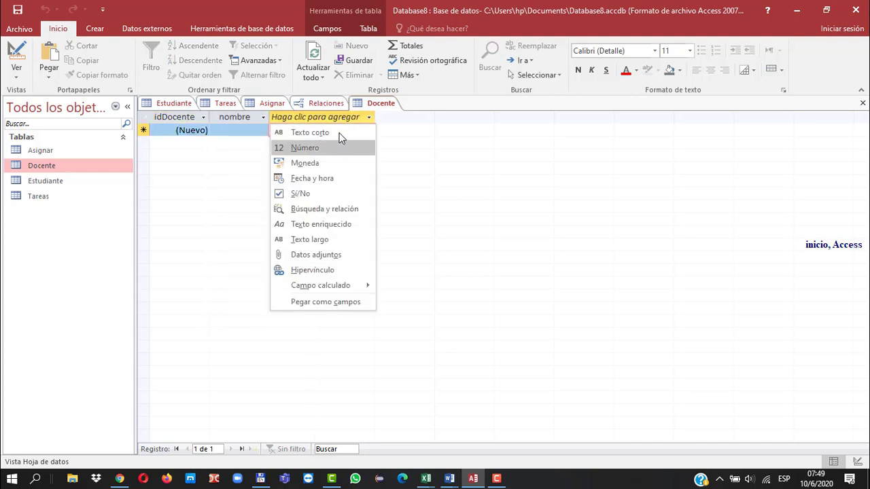
{"action": "left_click", "coordinate": [330, 132]}
{"action": "type", "text": "apellidos"}
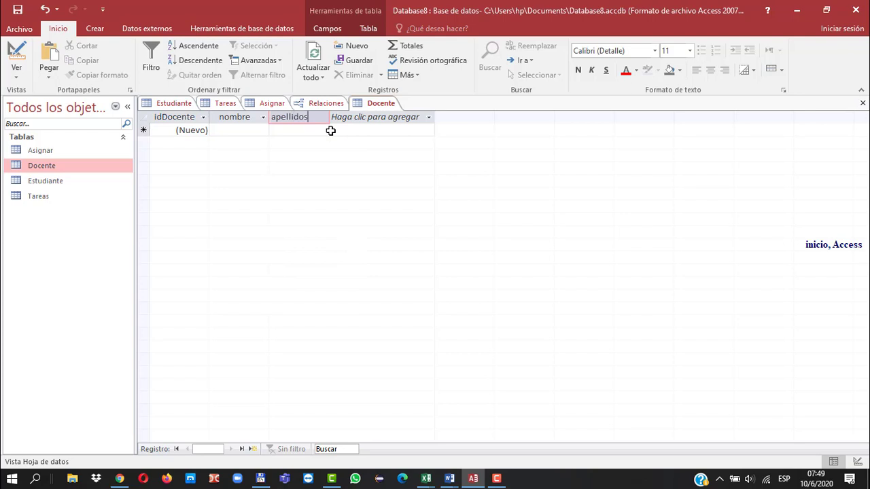
{"action": "type", "text": "materno"}
- Add a Texto corto field named apellidoPaterno after apellidosmaterno in the Docente table
{"action": "left_click", "coordinate": [420, 121]}
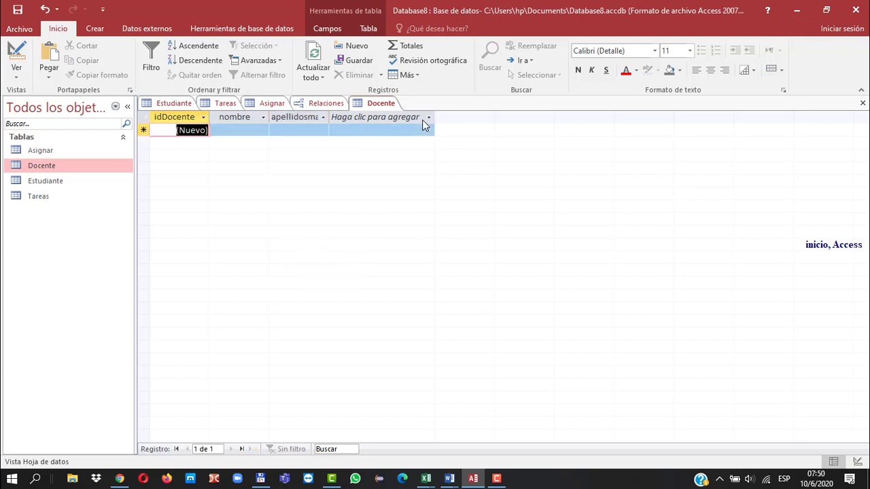
{"action": "left_click", "coordinate": [421, 131]}
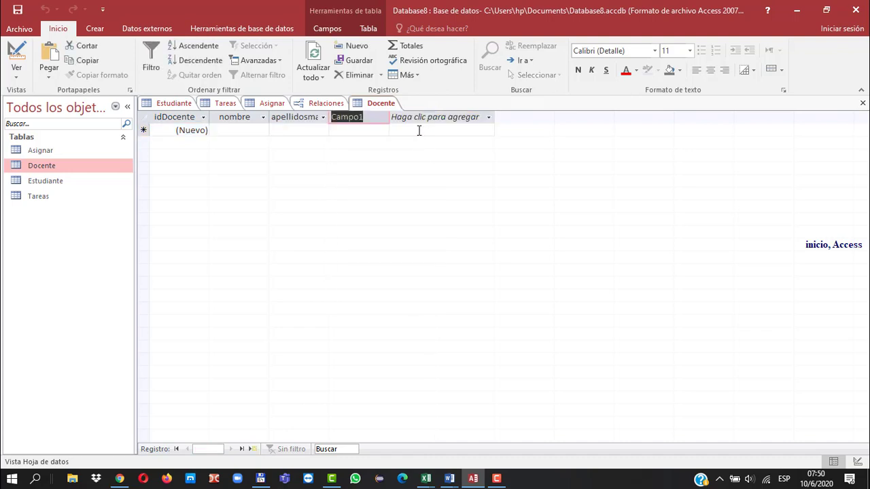
{"action": "type", "text": "apellido"}
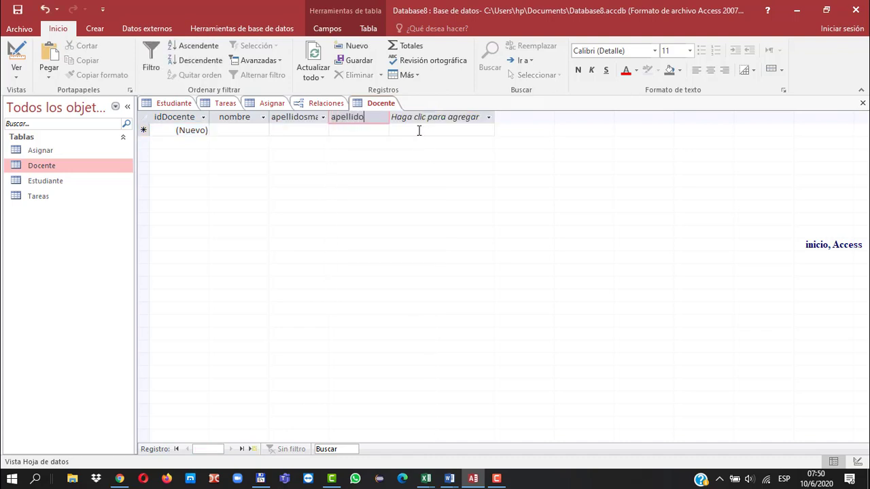
{"action": "type", "text": "p"}
{"action": "key", "text": "Caps_Lock"}
{"action": "type", "text": "A"}
{"action": "key", "text": "Caps_Lock"}
{"action": "type", "text": "terno"}
- Save and close the Docente table to return to the Relationships diagram
{"action": "left_click", "coordinate": [310, 121]}
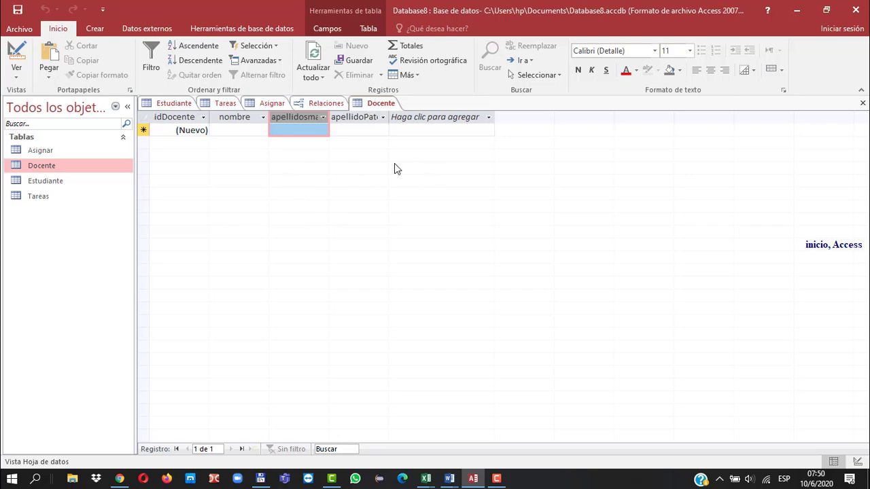
{"action": "right_click", "coordinate": [379, 109]}
{"action": "left_click", "coordinate": [388, 113]}
{"action": "right_click", "coordinate": [373, 111]}
{"action": "left_click", "coordinate": [393, 128]}
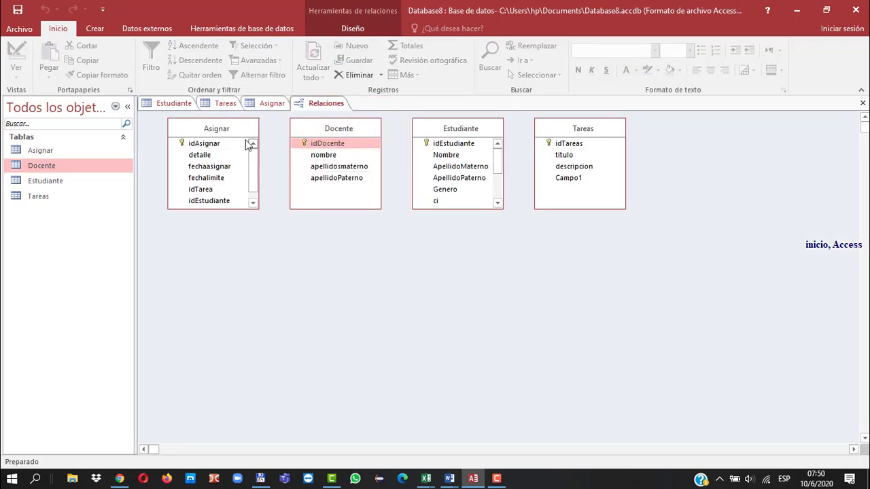
- Spread the Asignar, Docente, Estudiante and Tareas tables out in a loose row in the Relationships diagram
{"action": "left_click_drag", "start_coordinate": [206, 129], "coordinate": [230, 170]}
{"action": "left_click_drag", "start_coordinate": [334, 131], "coordinate": [350, 150]}
{"action": "left_click_drag", "start_coordinate": [452, 128], "coordinate": [458, 265]}
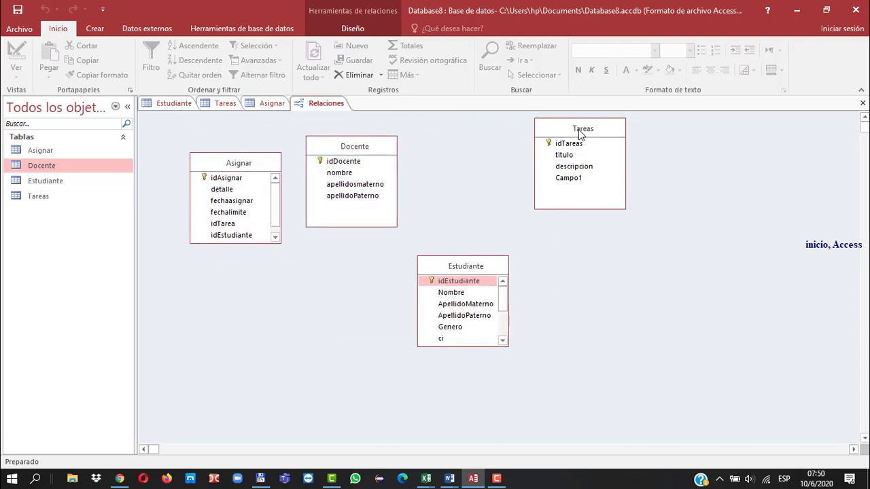
{"action": "left_click_drag", "start_coordinate": [583, 129], "coordinate": [619, 137]}
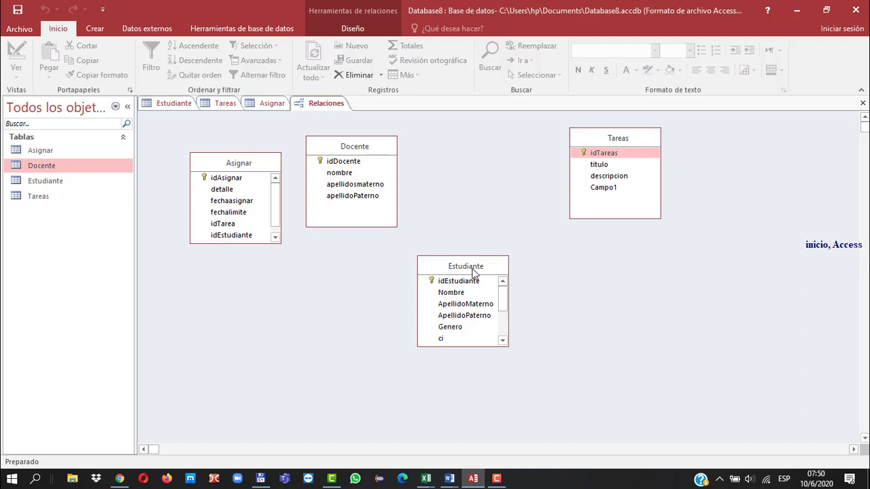
{"action": "left_click_drag", "start_coordinate": [471, 268], "coordinate": [484, 153]}
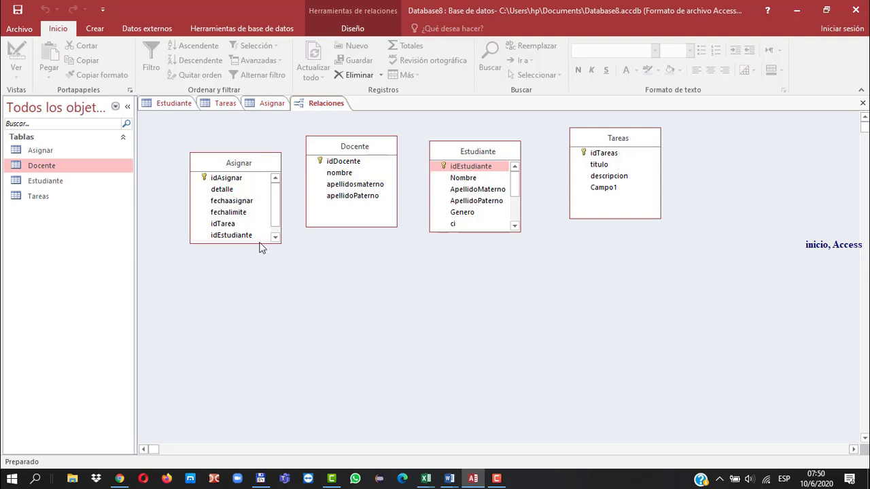
- Enlarge the Asignar table to fit all its fields and centre it, with Estudiante above Tareas on its left and Docente at its upper right
{"action": "mouse_move", "coordinate": [260, 243]}
{"action": "left_mouse_down"}
{"action": "mouse_move", "coordinate": [260, 264]}
{"action": "mouse_move", "coordinate": [262, 246]}
{"action": "mouse_move", "coordinate": [263, 256]}
{"action": "left_mouse_up"}
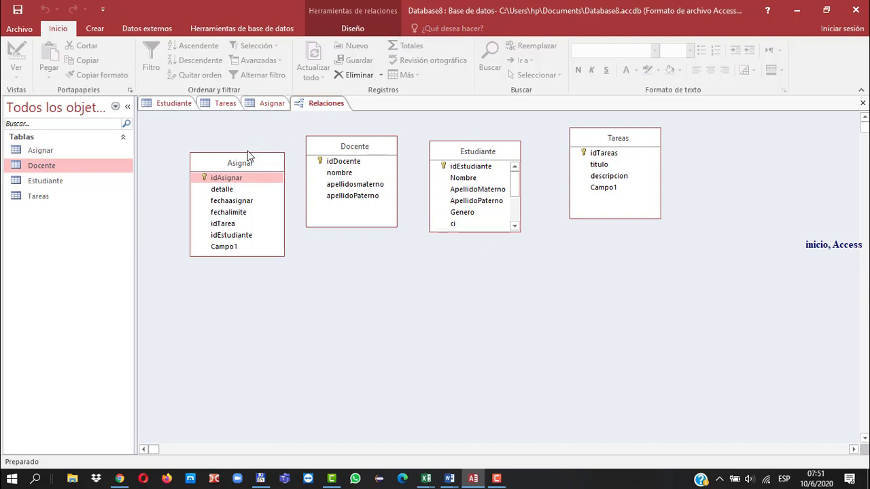
{"action": "left_click_drag", "start_coordinate": [240, 163], "coordinate": [427, 244]}
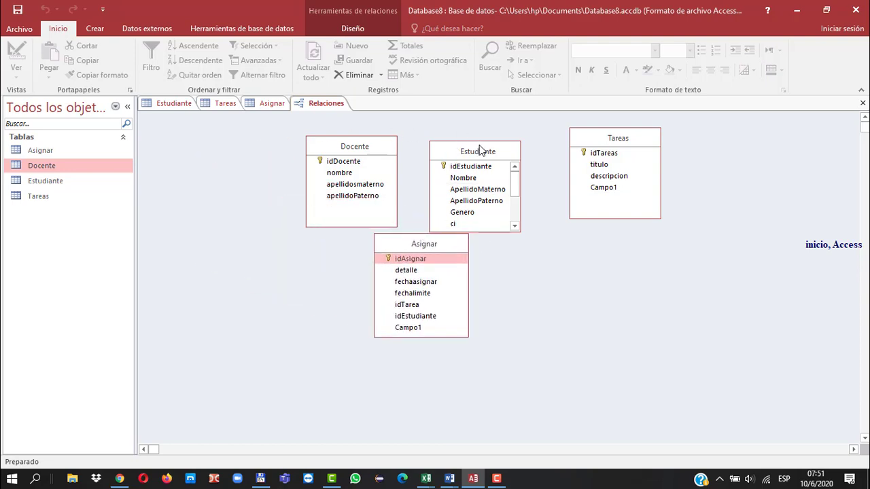
{"action": "left_click_drag", "start_coordinate": [466, 156], "coordinate": [245, 161]}
{"action": "left_click_drag", "start_coordinate": [377, 150], "coordinate": [590, 163]}
{"action": "left_click_drag", "start_coordinate": [637, 131], "coordinate": [297, 295]}
{"action": "left_click_drag", "start_coordinate": [546, 159], "coordinate": [553, 143]}
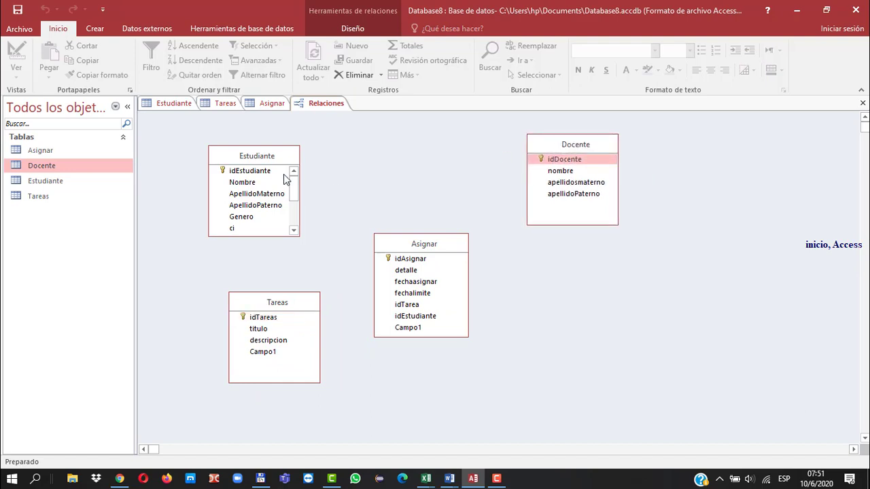
{"action": "left_click_drag", "start_coordinate": [255, 159], "coordinate": [274, 159]}
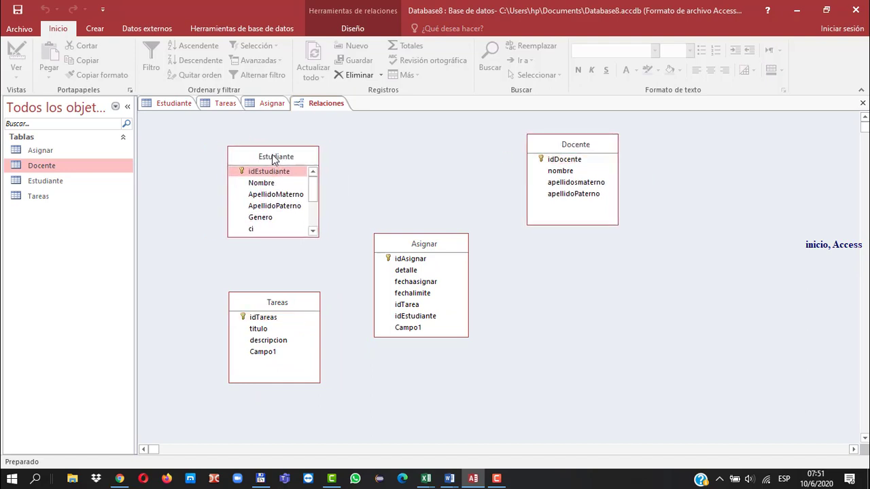
{"action": "left_click_drag", "start_coordinate": [277, 297], "coordinate": [288, 276]}
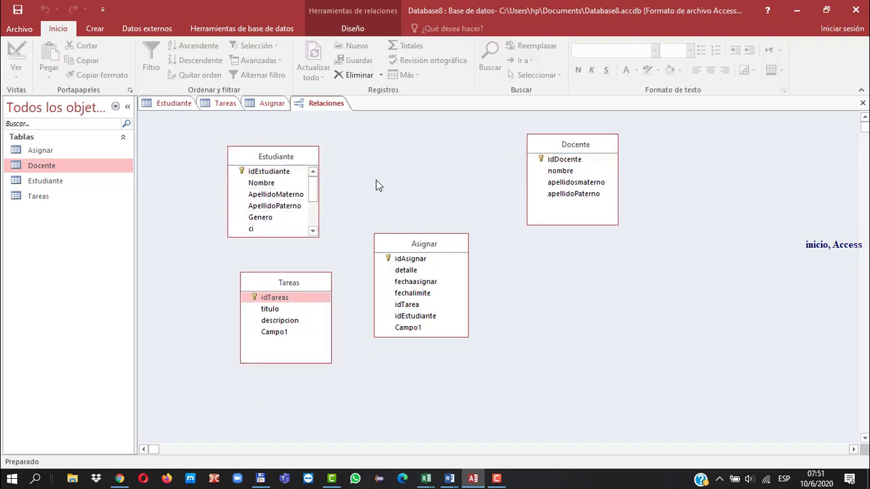
- Rearrange the diagram so Asignar sits between Estudiante and Docente in the upper row, with Tareas directly below Asignar
{"action": "left_click", "coordinate": [355, 26]}
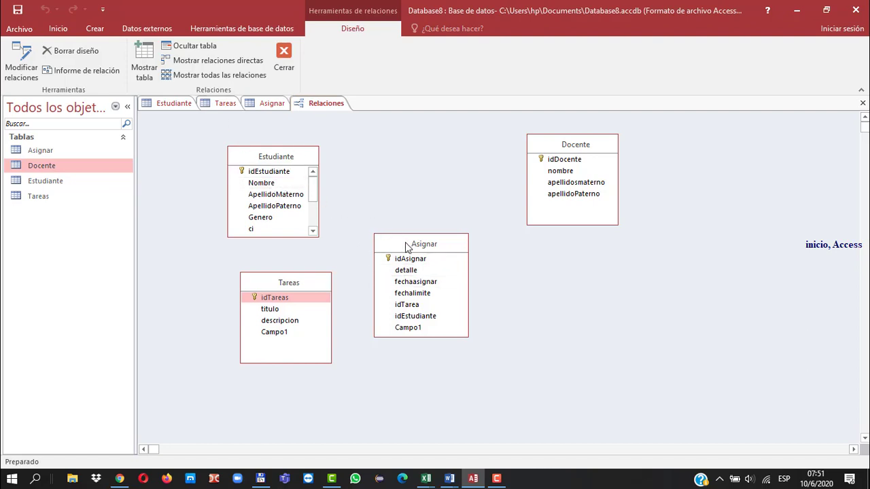
{"action": "left_click_drag", "start_coordinate": [405, 245], "coordinate": [423, 199]}
{"action": "left_click_drag", "start_coordinate": [270, 272], "coordinate": [419, 338]}
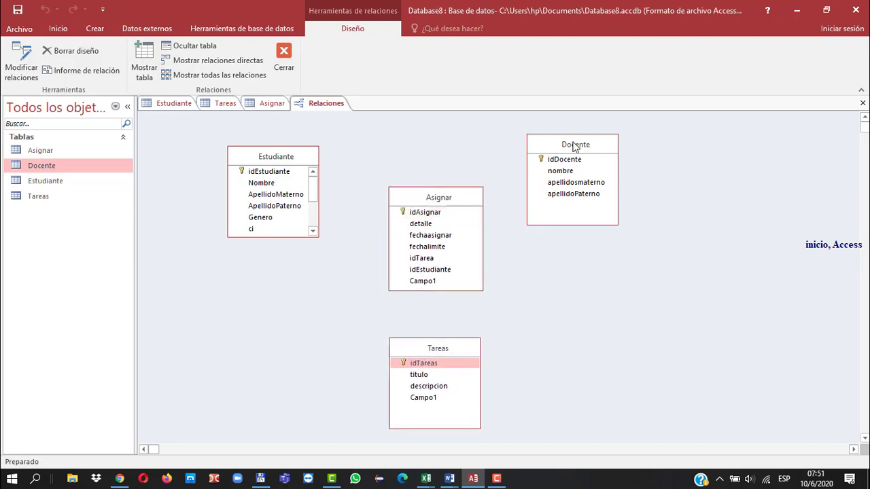
{"action": "left_click_drag", "start_coordinate": [573, 141], "coordinate": [588, 140]}
{"action": "left_click_drag", "start_coordinate": [444, 198], "coordinate": [464, 152]}
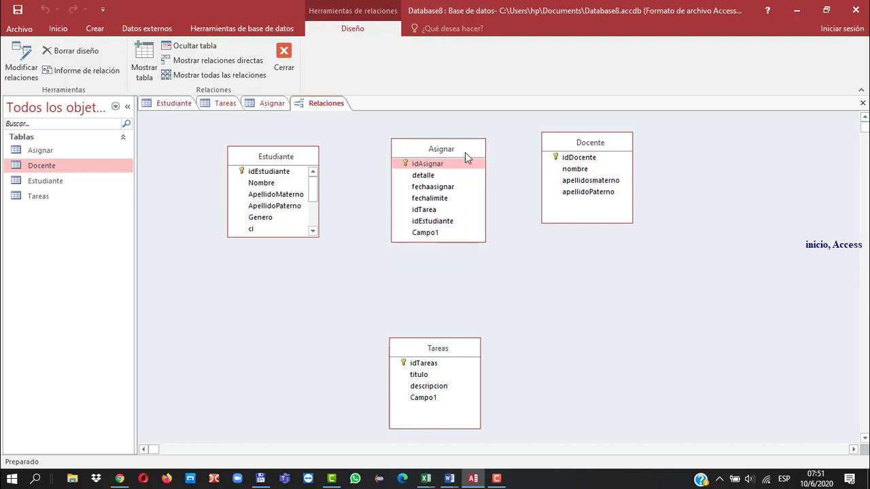
{"action": "left_click_drag", "start_coordinate": [549, 147], "coordinate": [588, 159]}
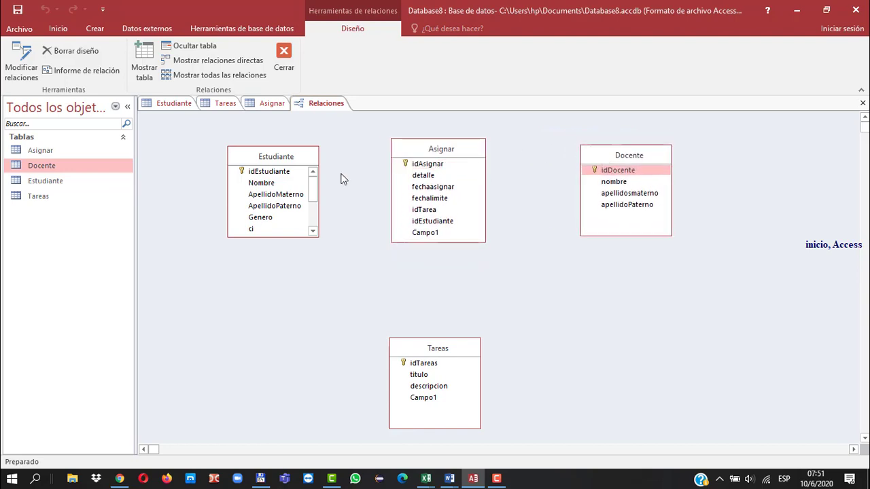
{"action": "left_click_drag", "start_coordinate": [249, 160], "coordinate": [237, 154]}
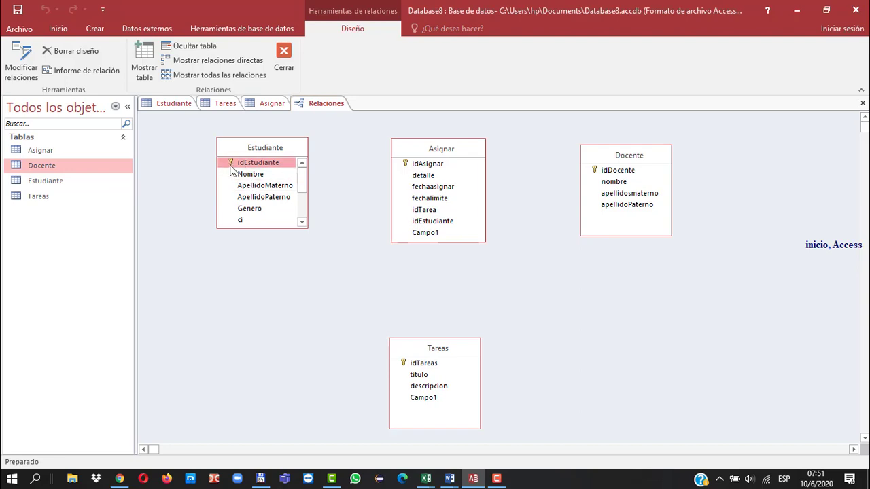
- Create a relationship from idEstudiante in the Estudiante table to idEstudiante in the Asignar table
{"action": "left_click_drag", "start_coordinate": [240, 168], "coordinate": [433, 226]}
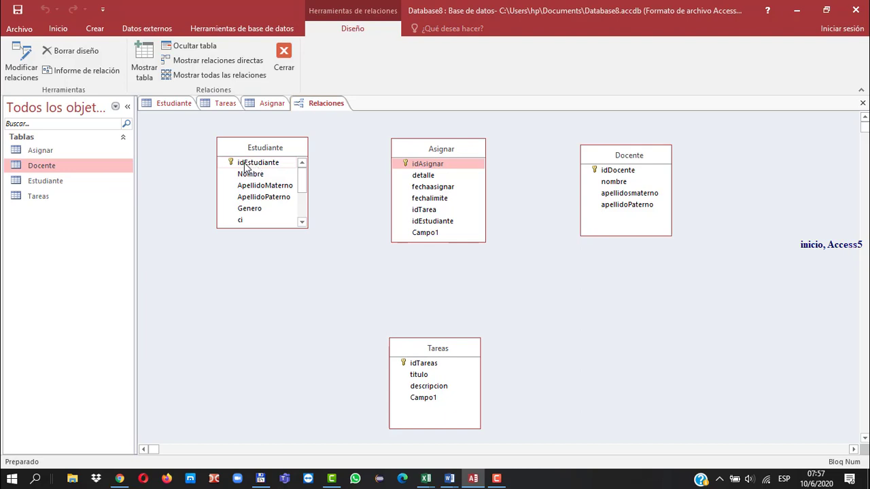
{"action": "left_click_drag", "start_coordinate": [245, 164], "coordinate": [430, 228]}
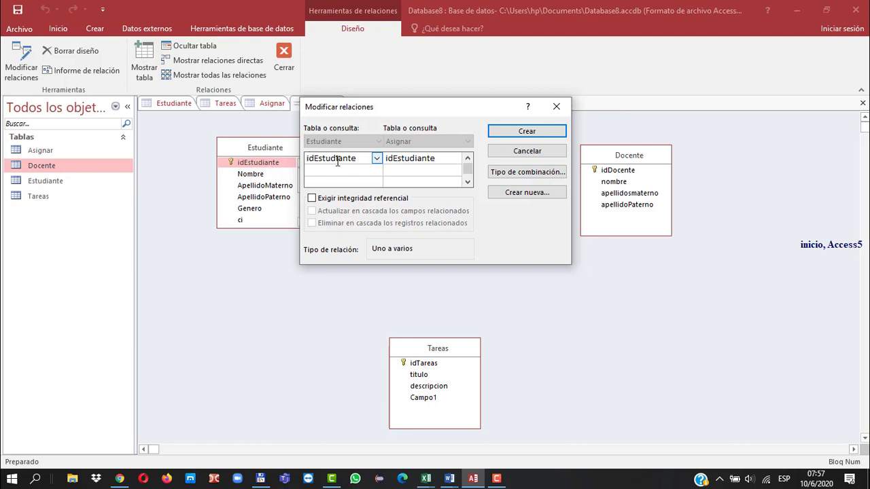
{"action": "left_click_drag", "start_coordinate": [386, 111], "coordinate": [283, 258]}
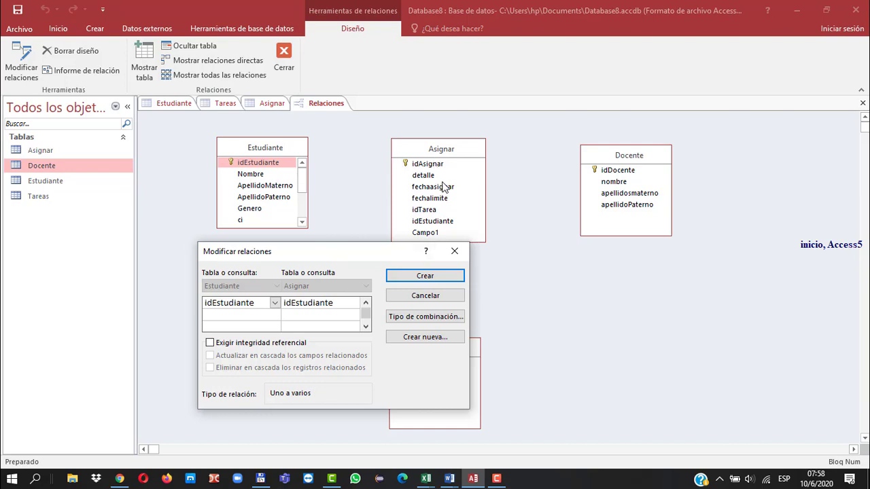
{"action": "left_click", "coordinate": [416, 278]}
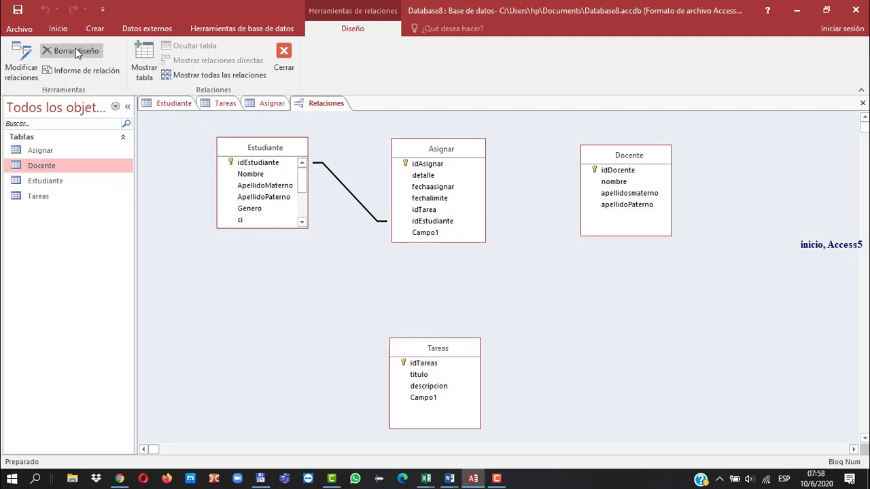
- Review the join type of the Estudiante–Asignar relationship and keep option 1, including only rows where the joined fields are equal
{"action": "left_click", "coordinate": [22, 67]}
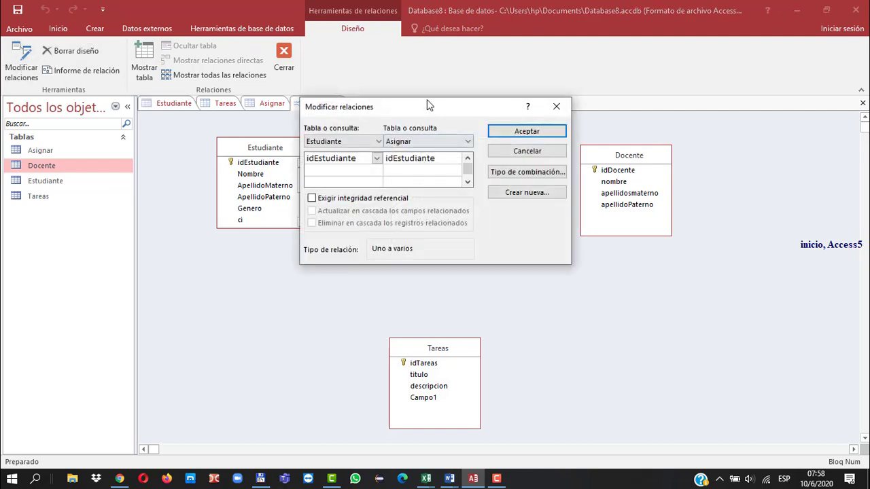
{"action": "left_click_drag", "start_coordinate": [429, 104], "coordinate": [533, 150]}
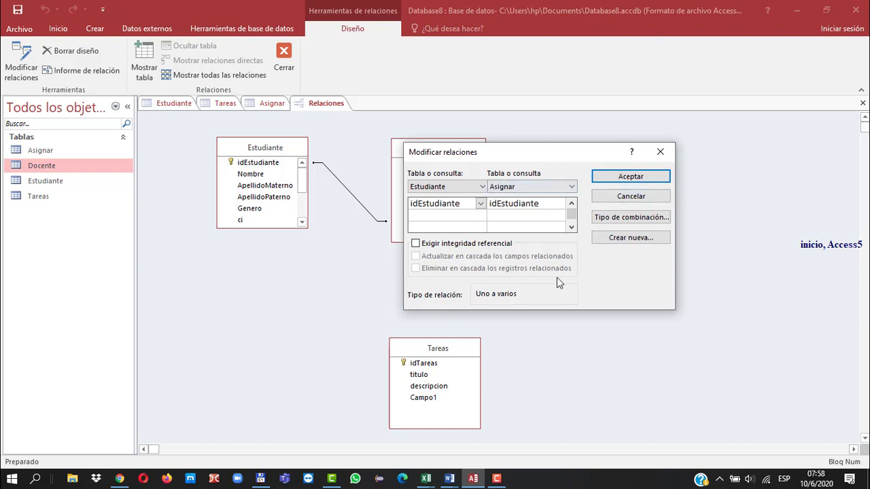
{"action": "left_click", "coordinate": [631, 216]}
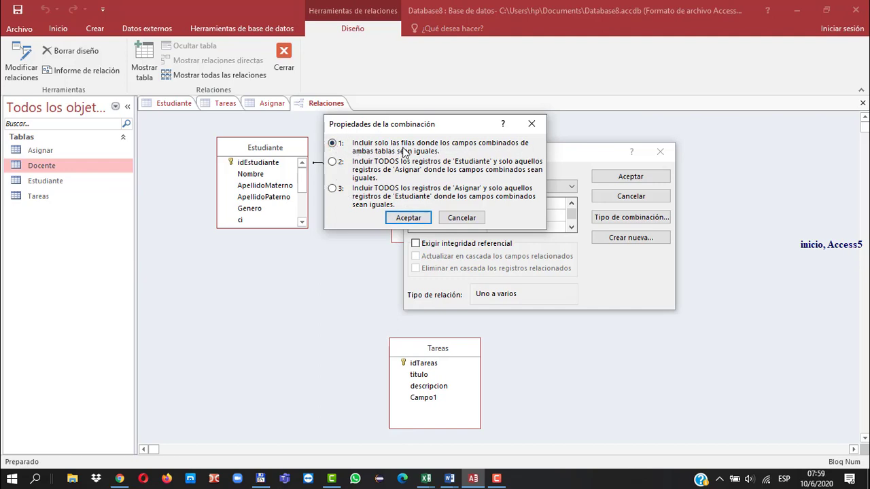
{"action": "left_click_drag", "start_coordinate": [422, 130], "coordinate": [468, 204]}
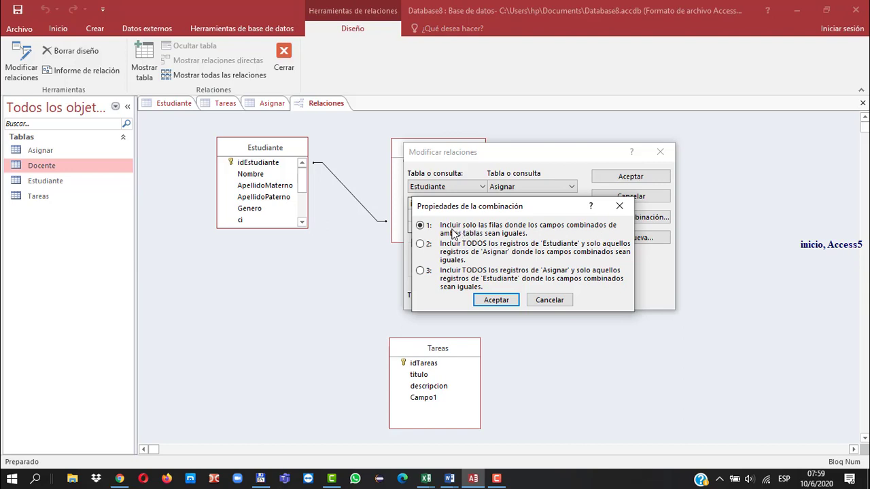
{"action": "left_click", "coordinate": [505, 302]}
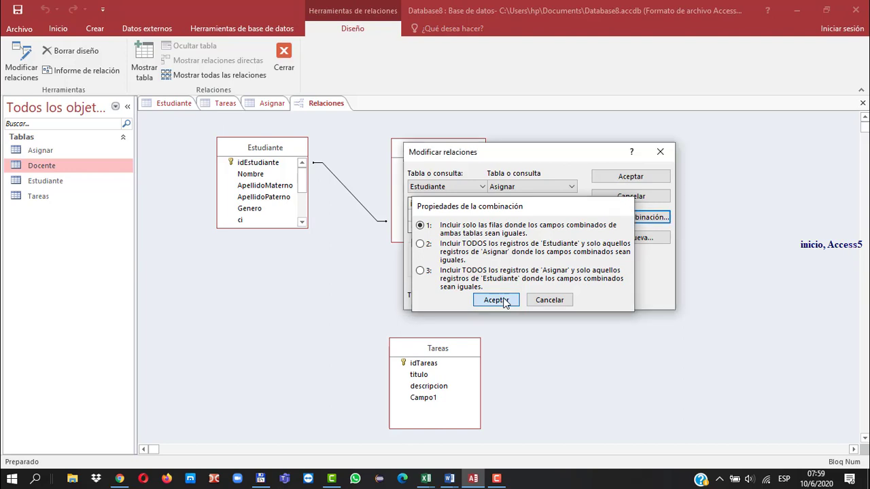
{"action": "left_click", "coordinate": [623, 180]}
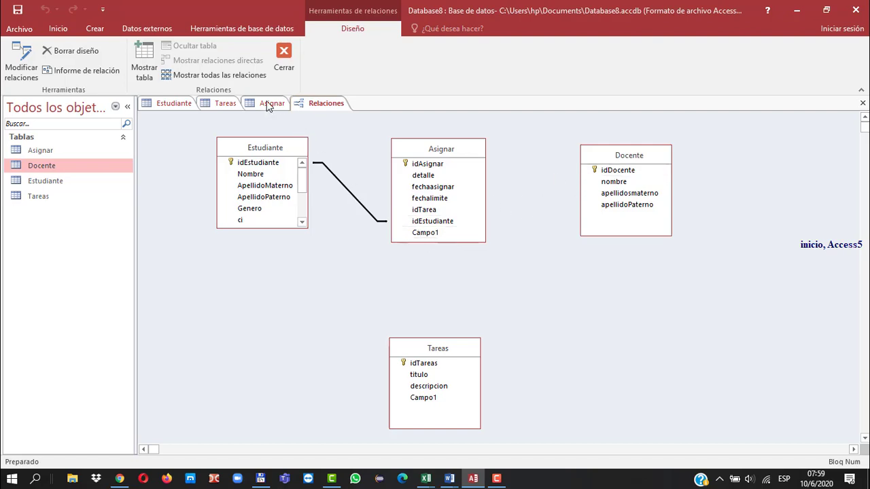
- Save the relationships layout, open and save the Docente table, and return to the Relationships diagram
{"action": "right_click", "coordinate": [303, 107]}
{"action": "left_click", "coordinate": [317, 113]}
{"action": "left_click", "coordinate": [23, 168]}
{"action": "double_click", "coordinate": [24, 169]}
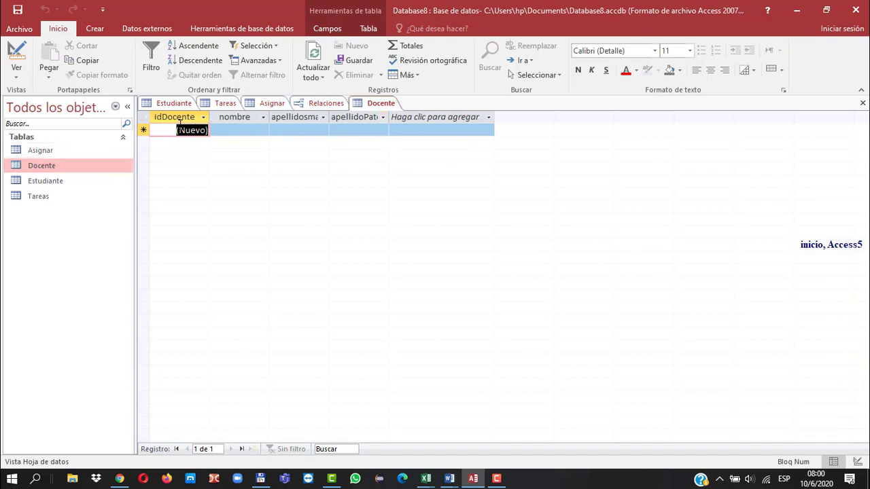
{"action": "right_click", "coordinate": [367, 103]}
{"action": "left_click", "coordinate": [375, 108]}
{"action": "left_click", "coordinate": [318, 102]}
- Commit the idDocente field name in the Asignar table, save the table and return to the Relationships diagram
{"action": "left_click_drag", "start_coordinate": [613, 175], "coordinate": [445, 192]}
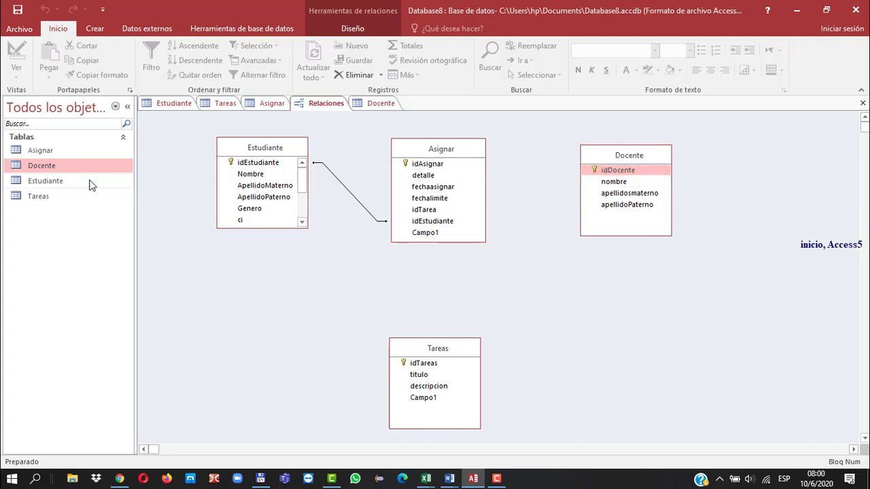
{"action": "double_click", "coordinate": [23, 151]}
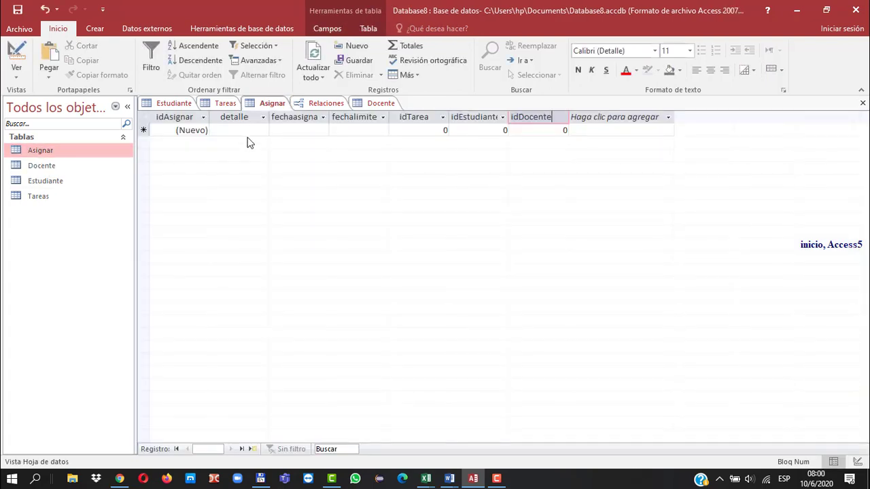
{"action": "left_click", "coordinate": [562, 120]}
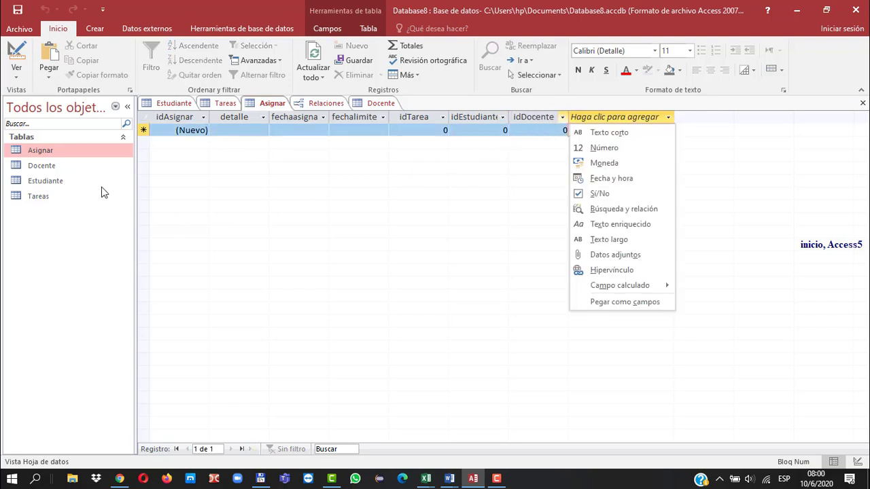
{"action": "right_click", "coordinate": [267, 103]}
{"action": "left_click", "coordinate": [273, 112]}
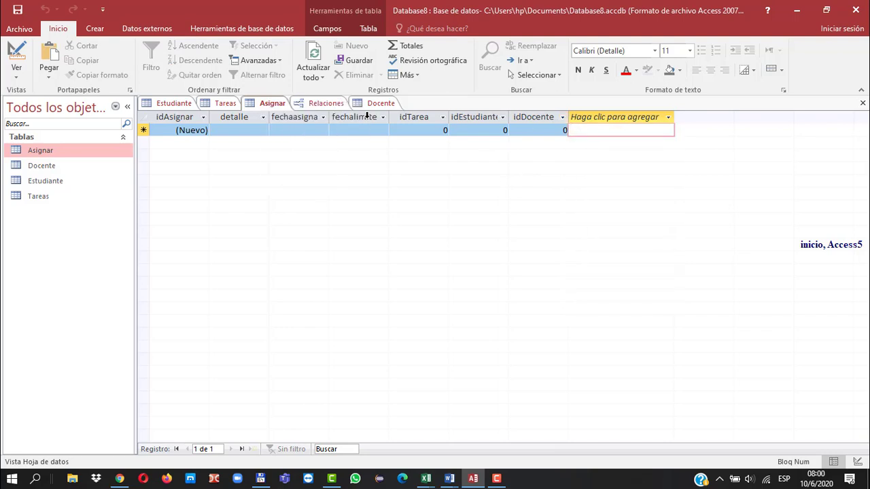
{"action": "left_click", "coordinate": [320, 103]}
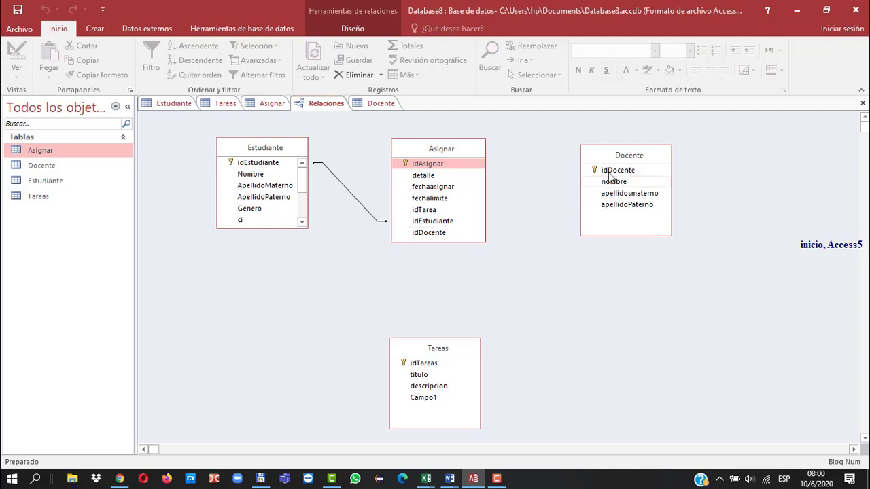
- Relate idDocente in Docente to idDocente in Asignar, and idTareas in Tareas to idTarea in Asignar
{"action": "left_click_drag", "start_coordinate": [610, 174], "coordinate": [423, 233]}
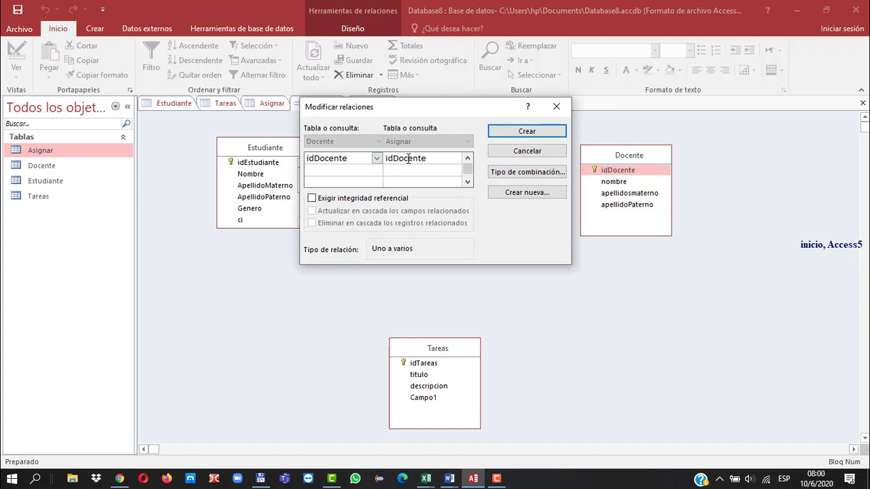
{"action": "left_click", "coordinate": [503, 135]}
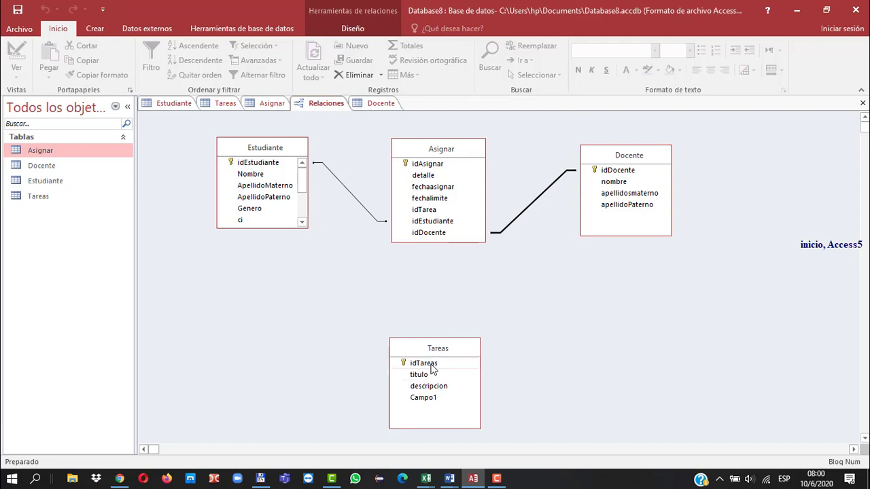
{"action": "left_click_drag", "start_coordinate": [425, 364], "coordinate": [419, 212]}
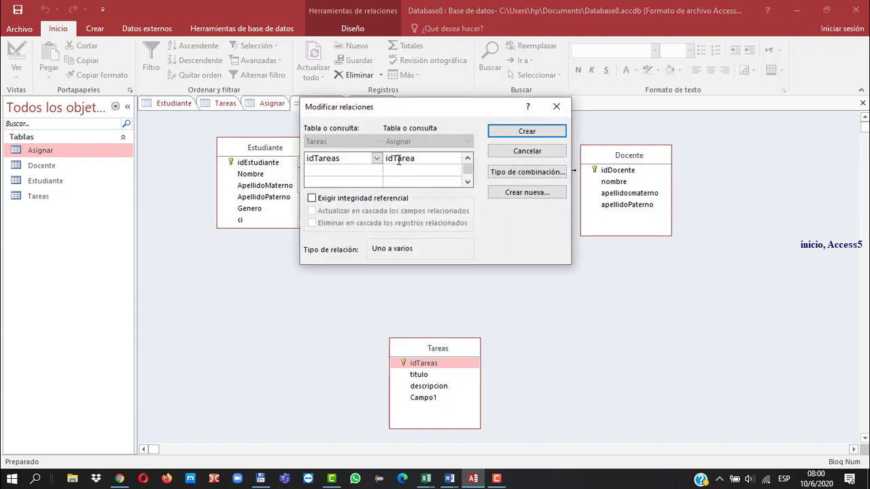
{"action": "left_click", "coordinate": [530, 133]}
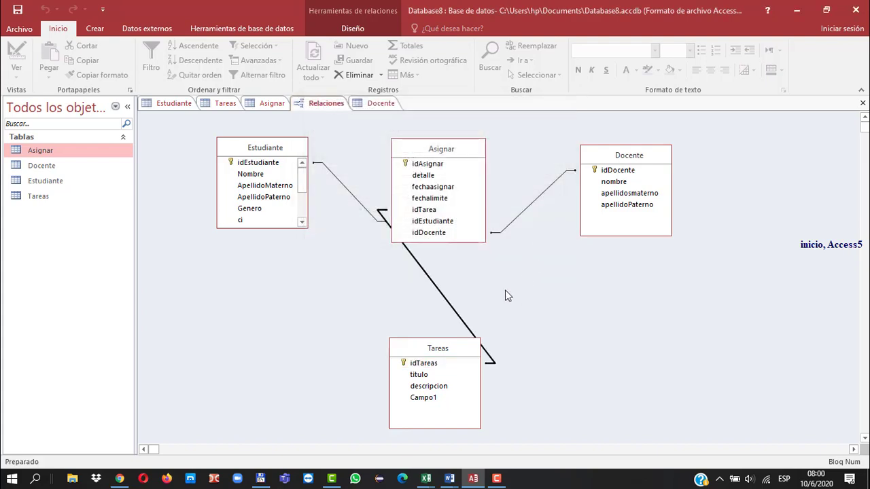
{"action": "left_click", "coordinate": [433, 347]}
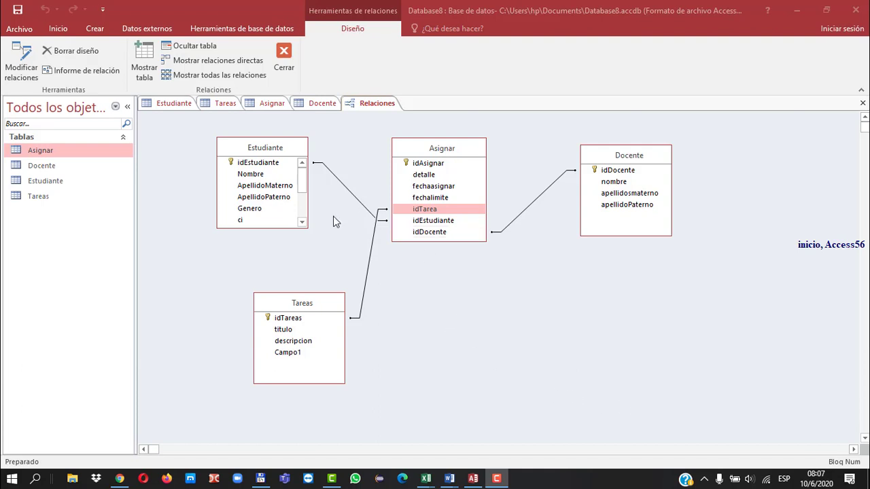
- Save the open Estudiante, Tareas, Asignar and Docente tables and the relationships layout
{"action": "right_click", "coordinate": [174, 110]}
{"action": "left_click", "coordinate": [204, 113]}
{"action": "right_click", "coordinate": [227, 104]}
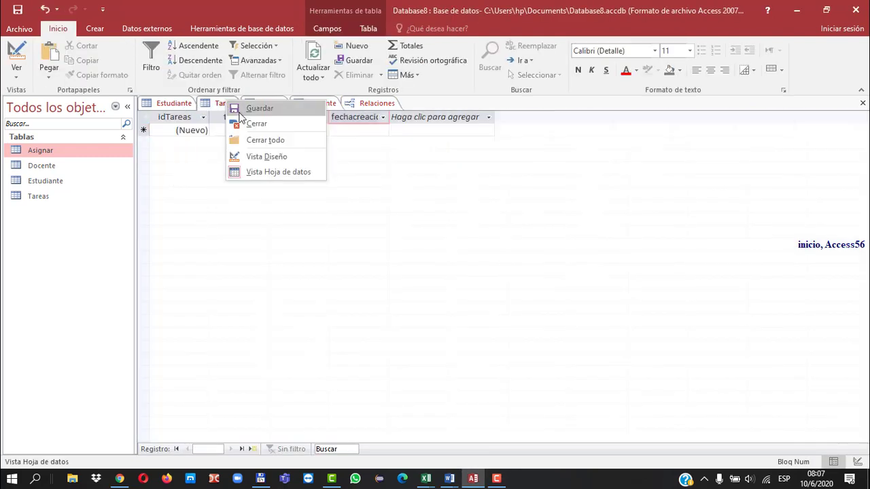
{"action": "left_click", "coordinate": [243, 113]}
{"action": "right_click", "coordinate": [271, 104]}
{"action": "left_click", "coordinate": [281, 111]}
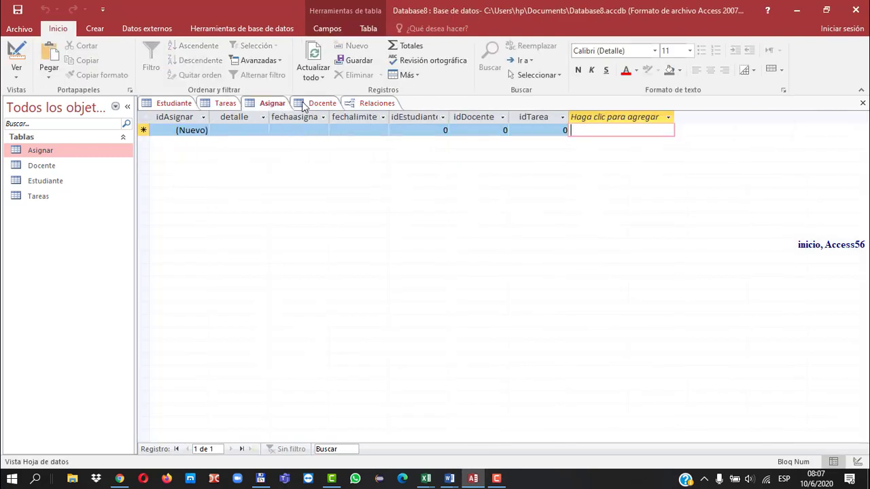
{"action": "right_click", "coordinate": [307, 106]}
{"action": "left_click", "coordinate": [329, 113]}
{"action": "right_click", "coordinate": [373, 104]}
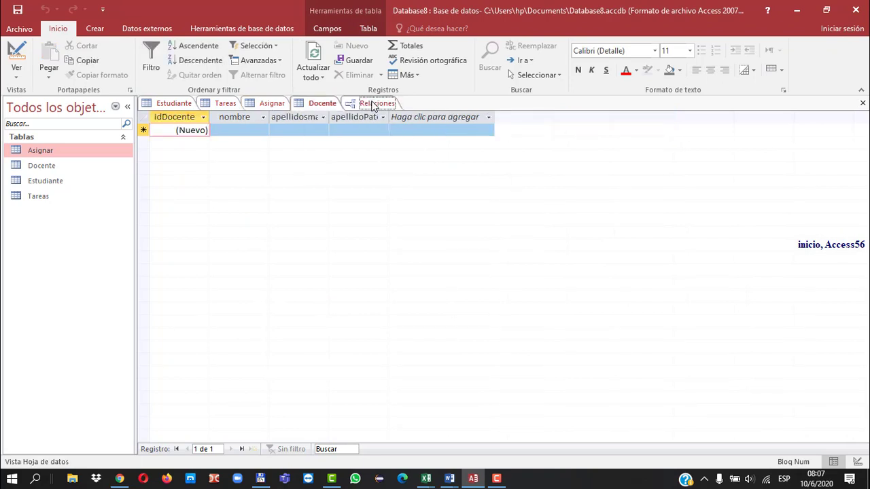
{"action": "left_click", "coordinate": [401, 110]}
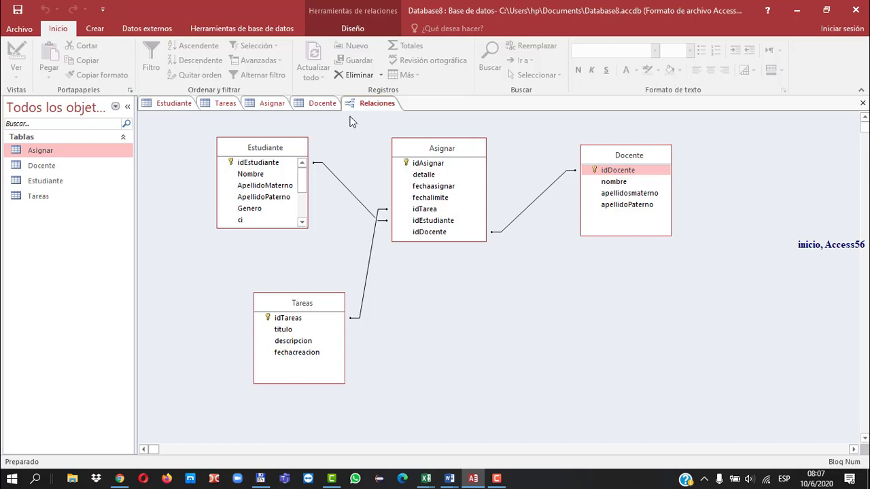
- Save the whole database under its current name and return to the Relationships diagram
{"action": "left_click", "coordinate": [19, 29]}
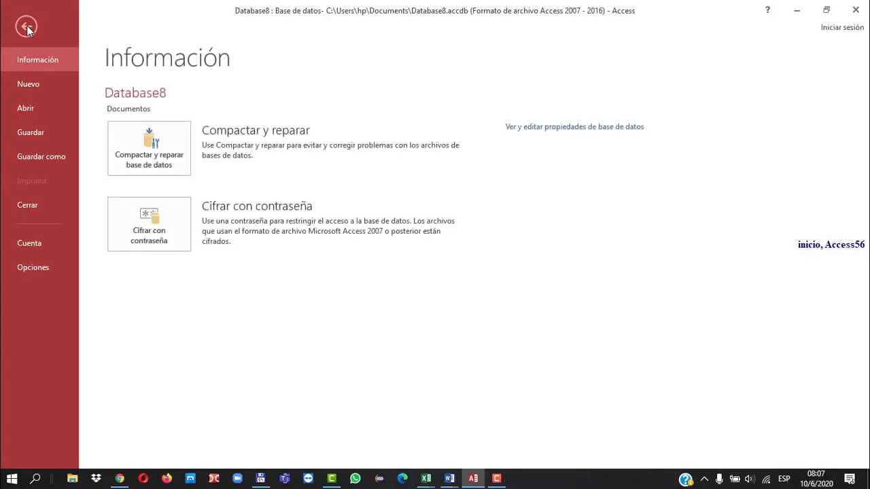
{"action": "left_click", "coordinate": [28, 134]}
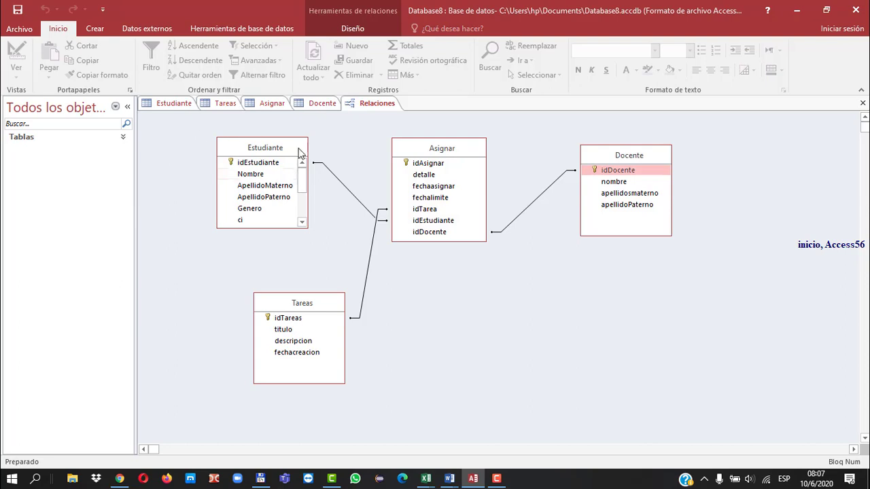
{"action": "left_click", "coordinate": [371, 103]}
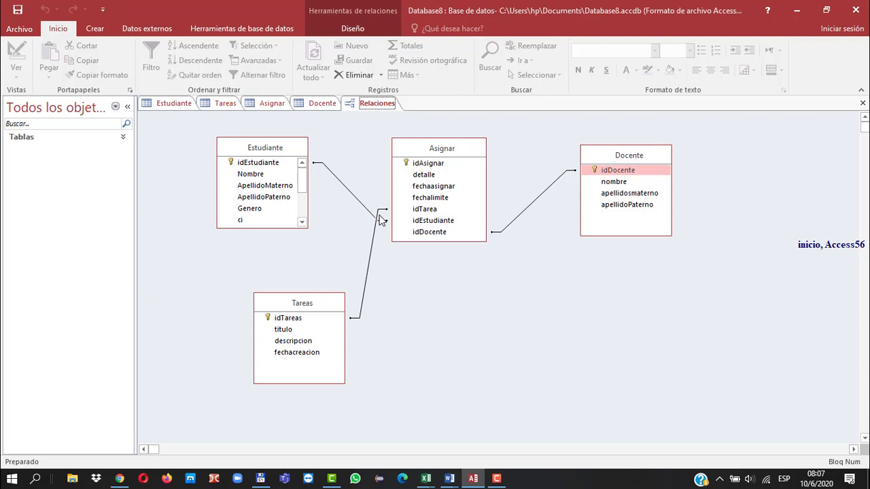
- Start saving the database under a new name in the Access Database (*.accdb) format, letting all open objects be closed
{"action": "left_click", "coordinate": [25, 30]}
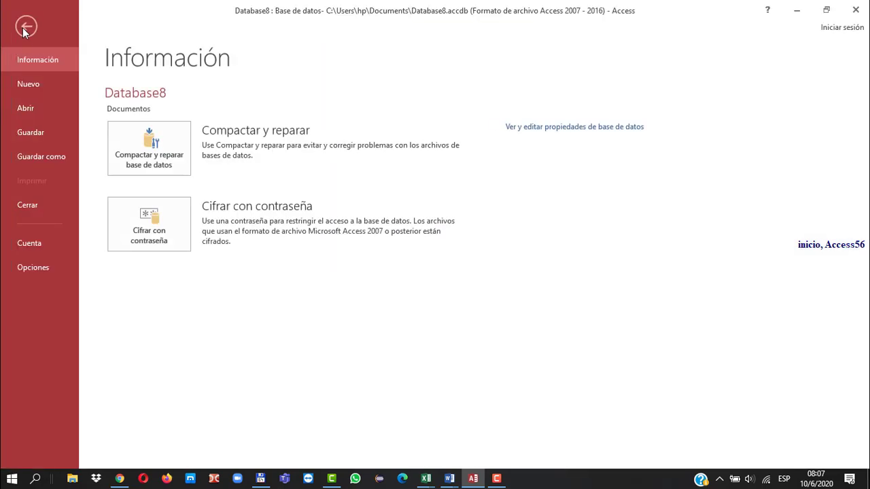
{"action": "left_click", "coordinate": [39, 157]}
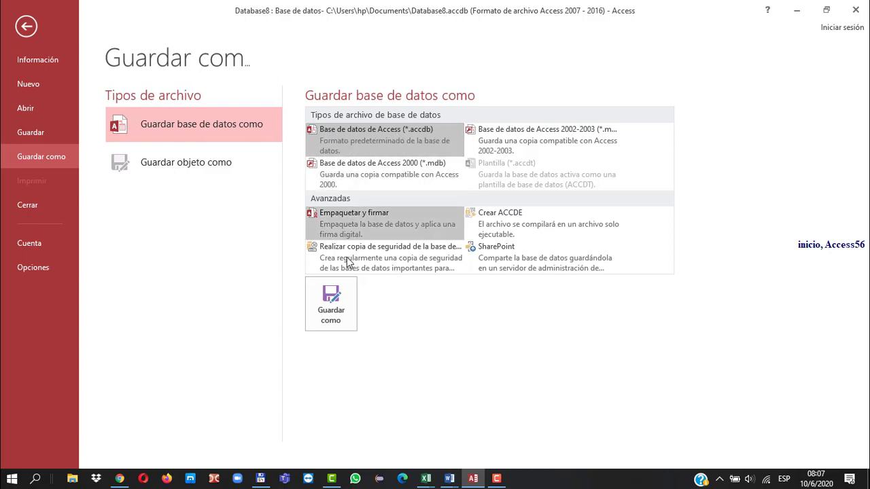
{"action": "left_click", "coordinate": [328, 306]}
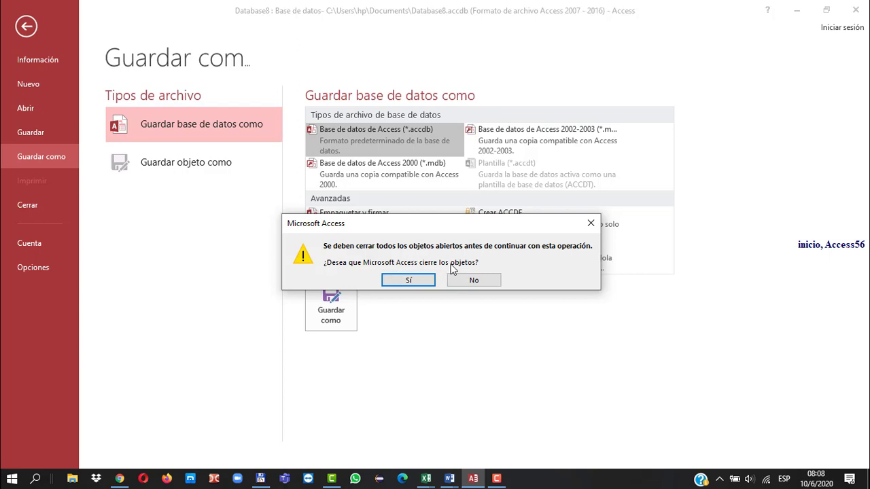
{"action": "left_click", "coordinate": [405, 281]}
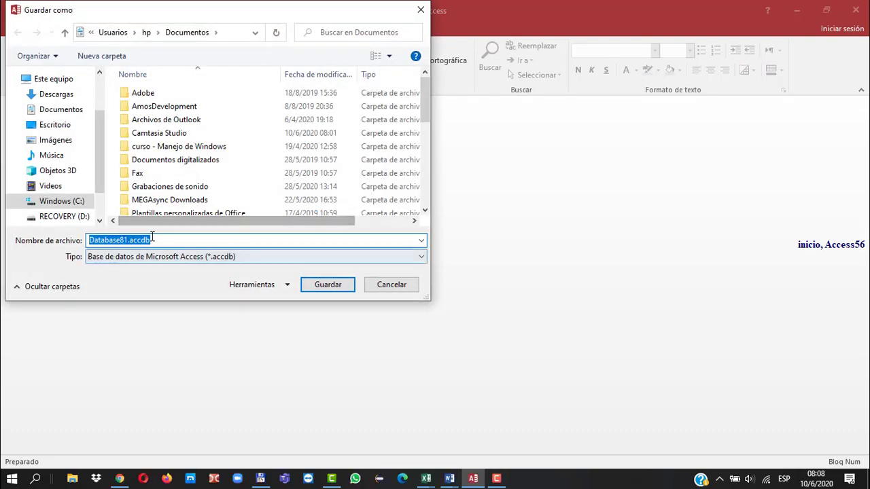
- Name the database copy Colegio.accdb and save it in the Documentos folder
{"action": "left_click", "coordinate": [127, 241]}
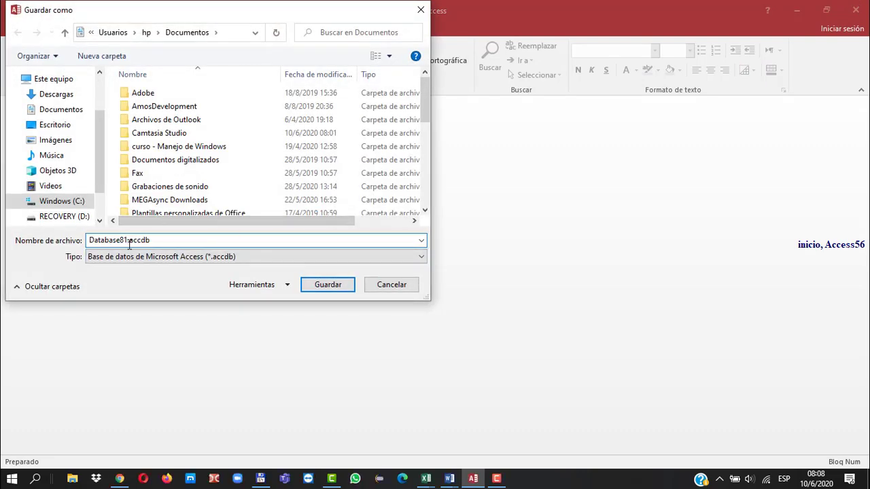
{"action": "key", "text": "BackSpace"}
{"action": "key", "text": "BackSpace"}
{"action": "key", "text": "BackSpace"}
{"action": "key", "text": "BackSpace"}
{"action": "key", "text": "BackSpace"}
{"action": "key", "text": "BackSpace"}
{"action": "key", "text": "BackSpace"}
{"action": "key", "text": "BackSpace"}
{"action": "key", "text": "BackSpace"}
{"action": "key", "text": "BackSpace"}
{"action": "type", "text": "Estu"}
{"action": "key", "text": "BackSpace"}
{"action": "key", "text": "BackSpace"}
{"action": "key", "text": "BackSpace"}
{"action": "key", "text": "BackSpace"}
{"action": "type", "text": "Colegio"}
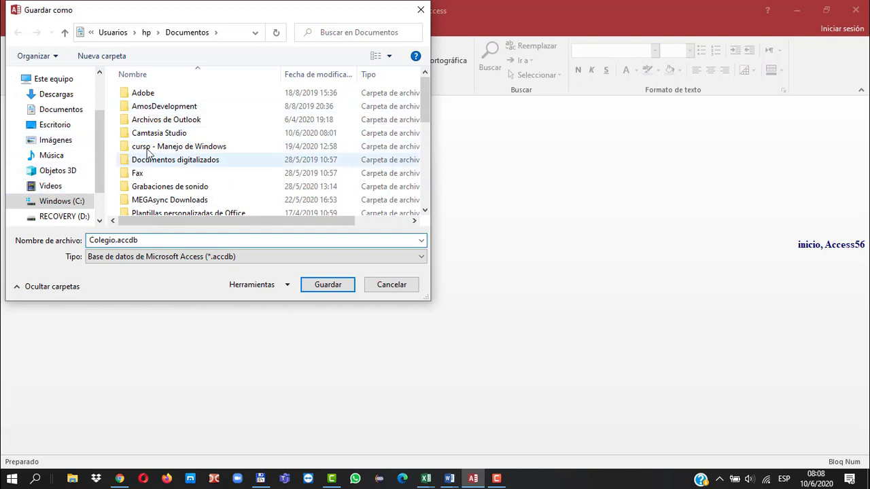
{"action": "left_click", "coordinate": [334, 284]}
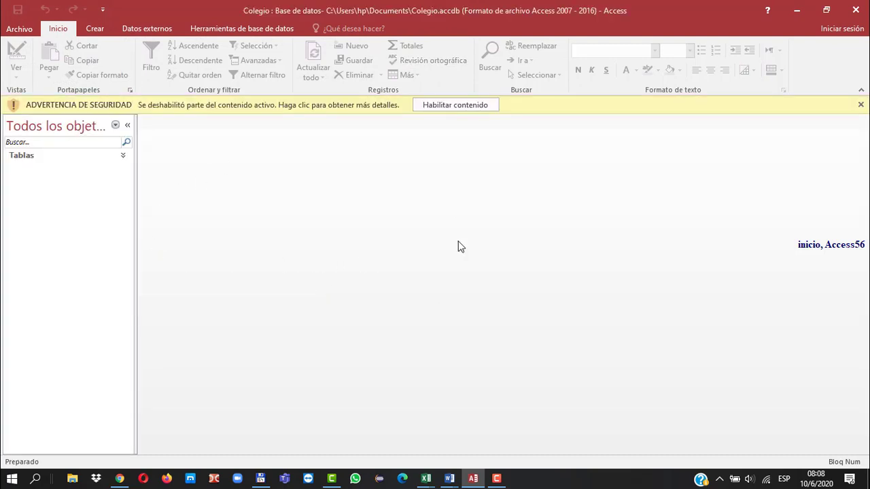
- Close Access and open the Documentos folder in File Explorer
{"action": "left_click", "coordinate": [856, 10]}
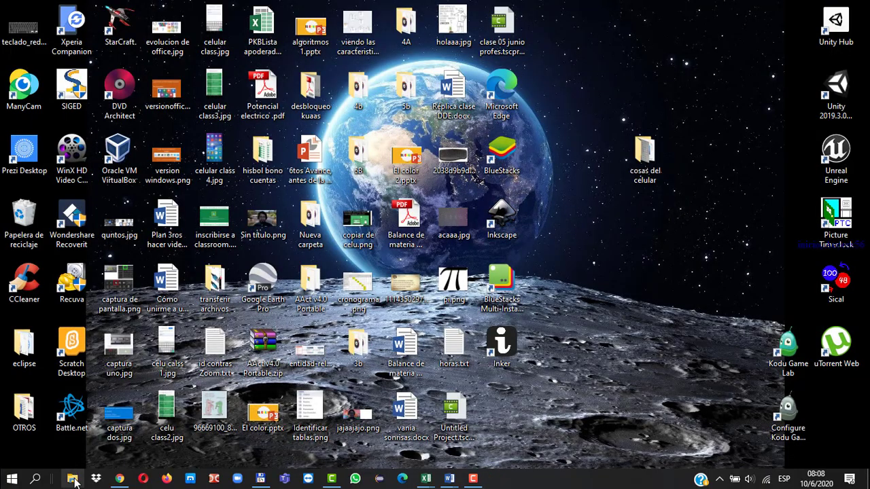
{"action": "key", "text": "super+e"}
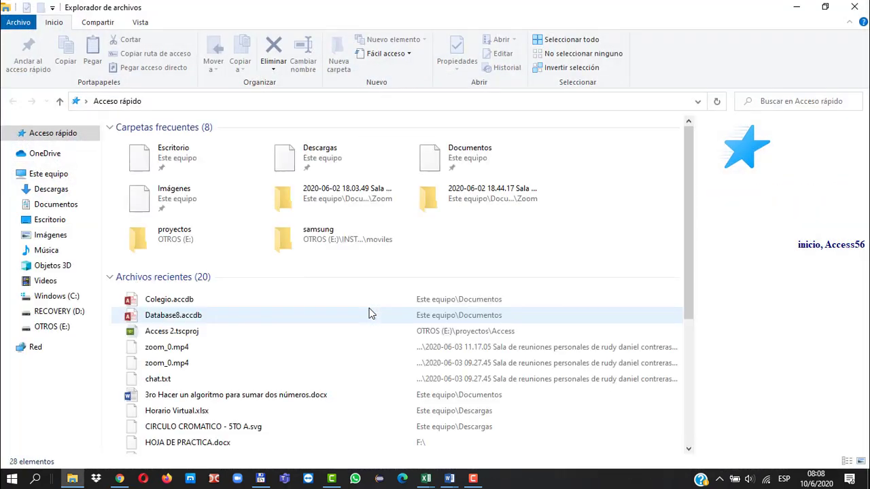
{"action": "left_click", "coordinate": [68, 206]}
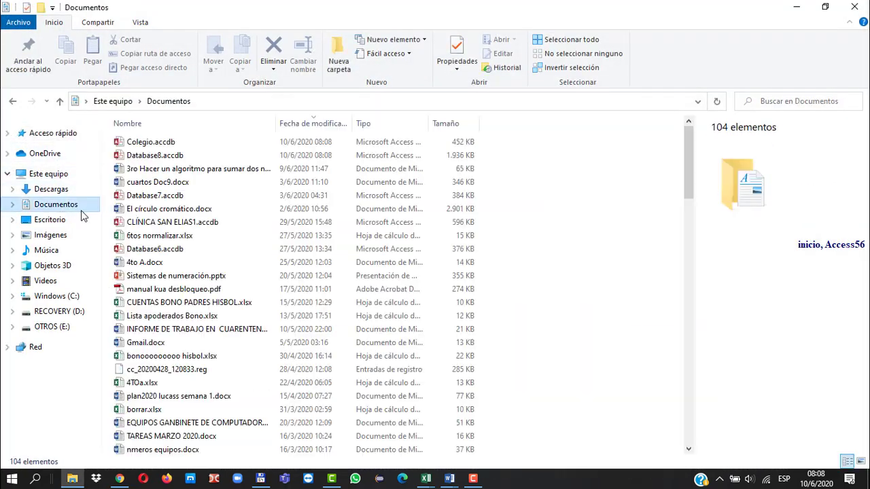